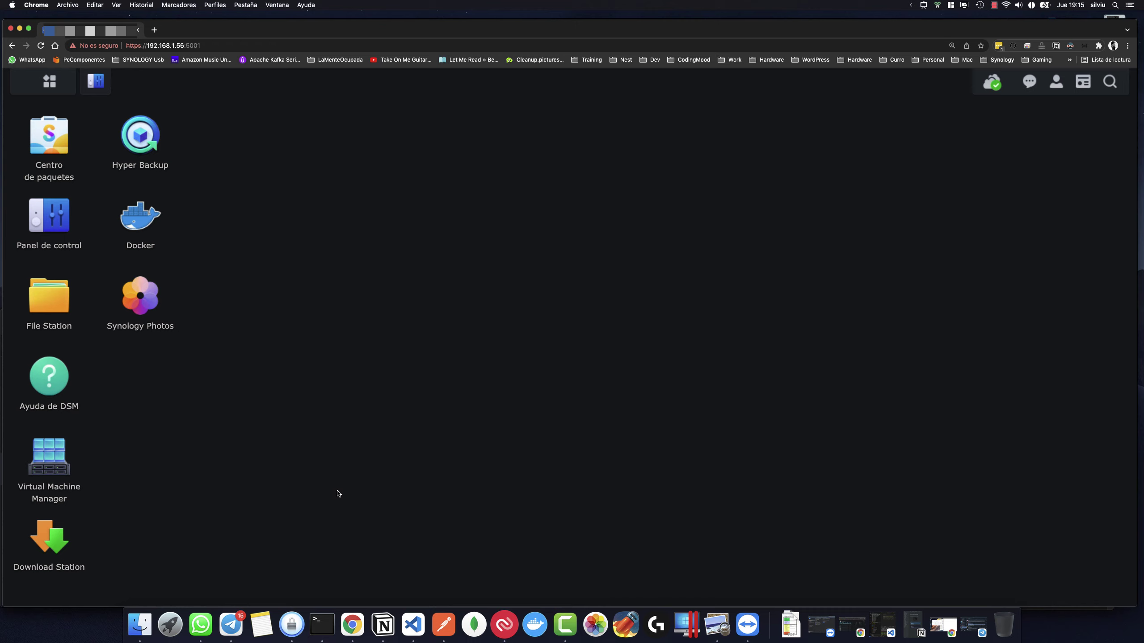
Bring the Telegram Synology NAS chat in front of the DSM desktop
click(232, 625)
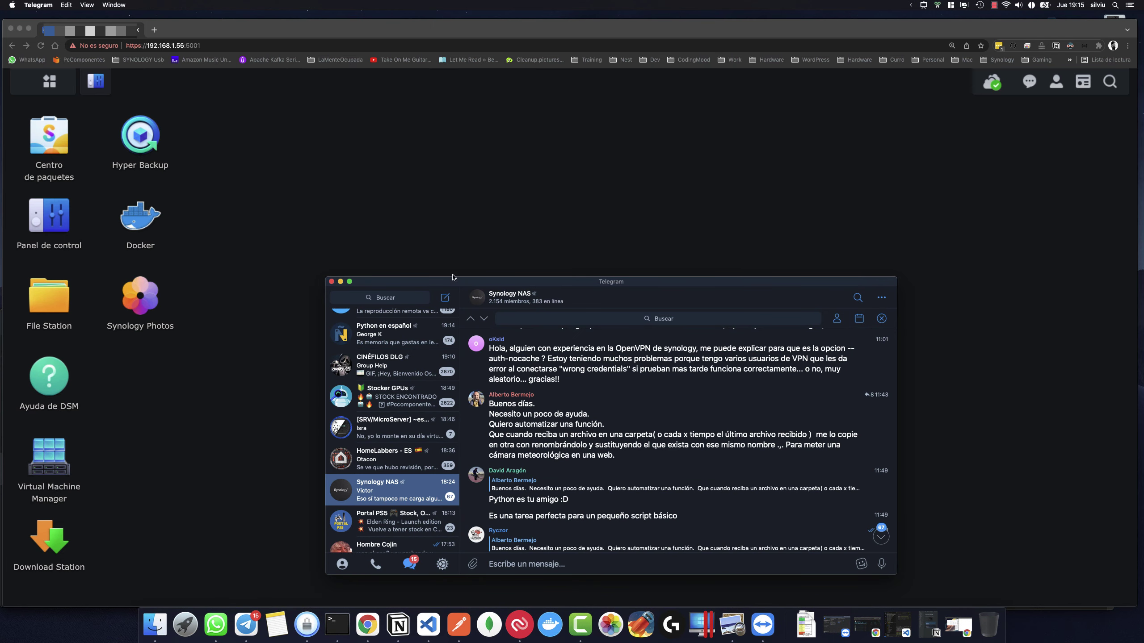
click(440, 226)
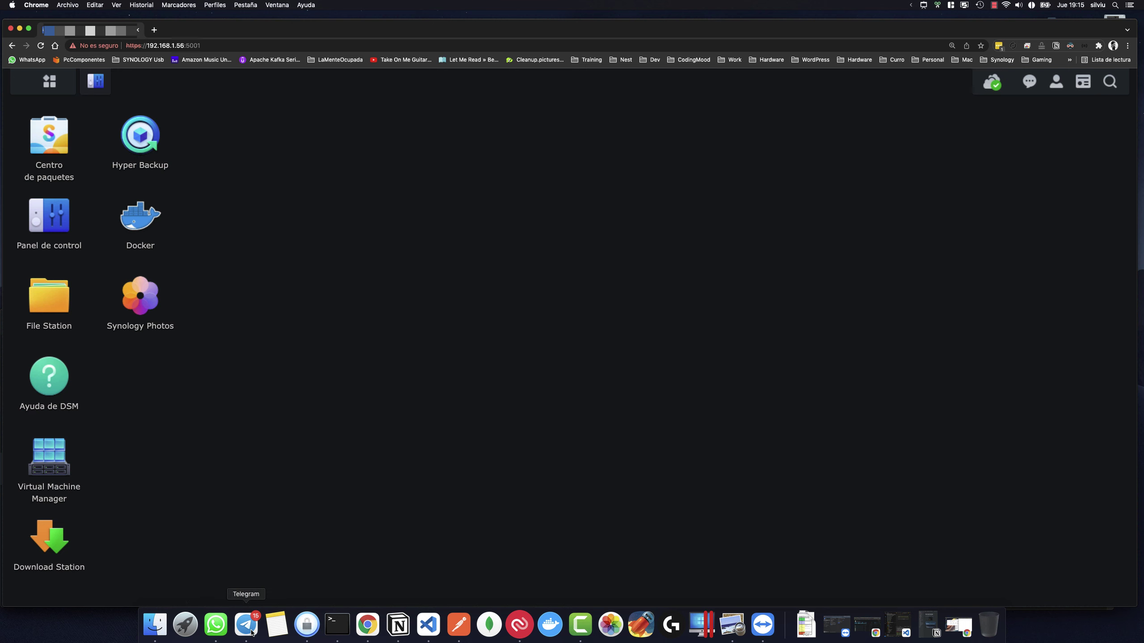
click(246, 626)
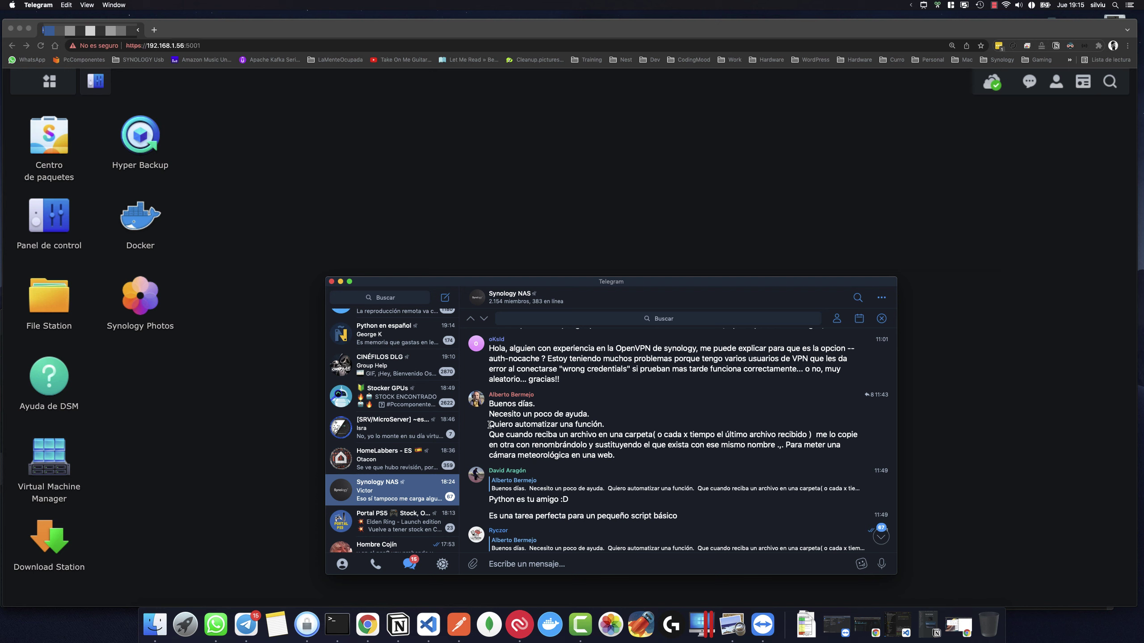
Highlight 'Quiero automatizar una función.' and the request to copy the latest received file
drag(490, 424, 606, 424)
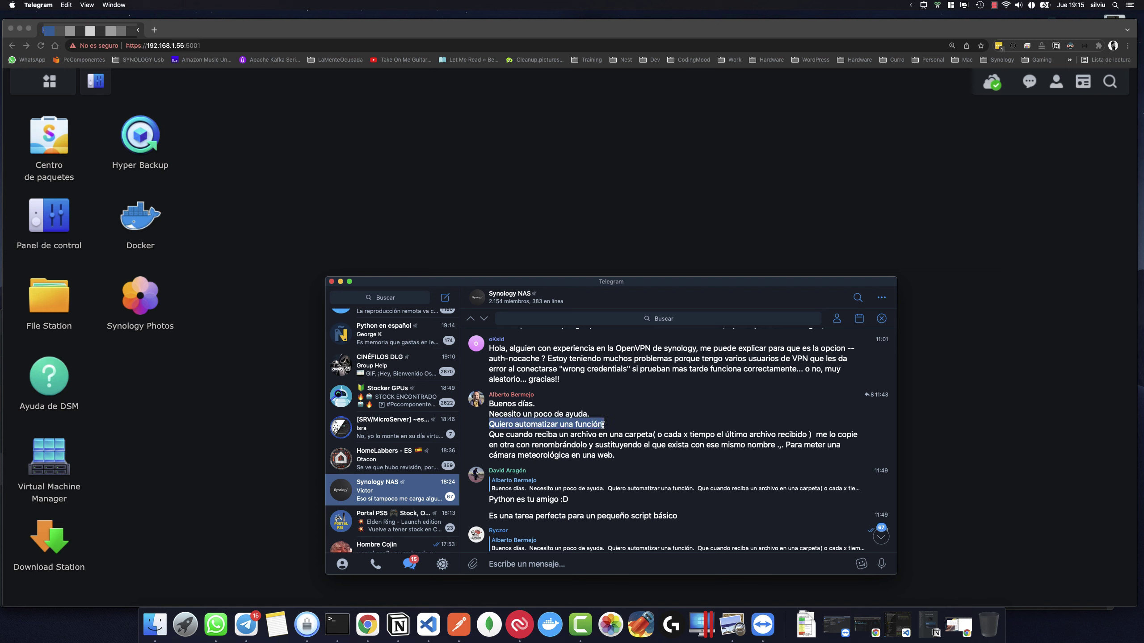
mouse_move(606, 424)
mouse_down()
mouse_move(508, 438)
mouse_move(658, 438)
mouse_up()
mouse_move(658, 438)
mouse_down()
mouse_move(812, 433)
mouse_move(512, 445)
mouse_up()
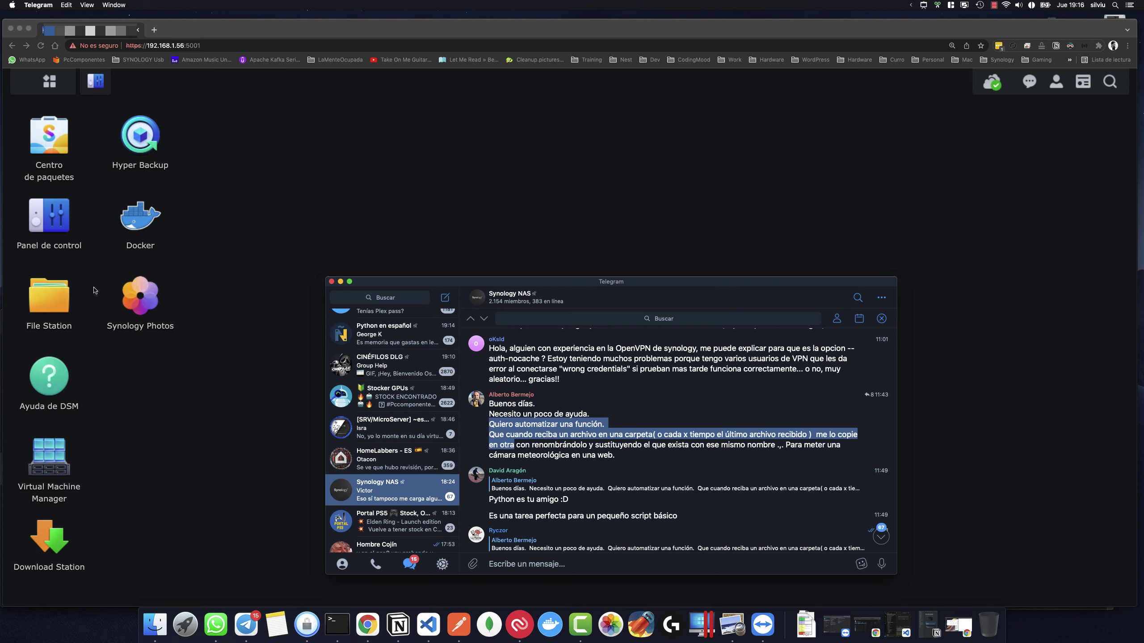
Open File Station on Scripts, check the MisScripts and Salida folders, and return to the Scripts listing
click(71, 300)
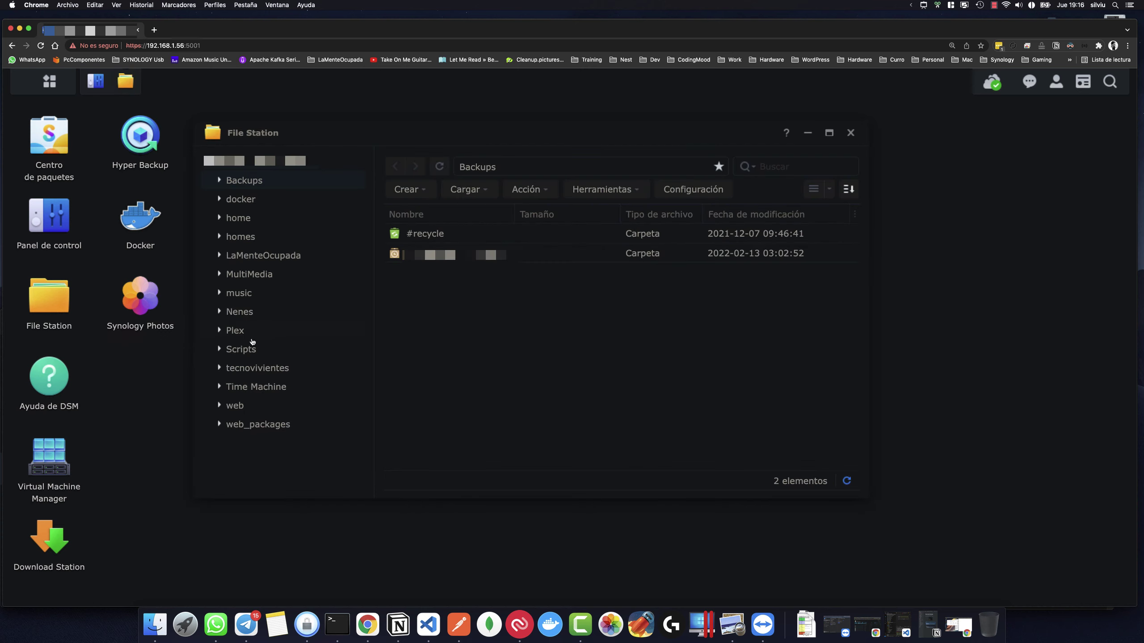
click(247, 354)
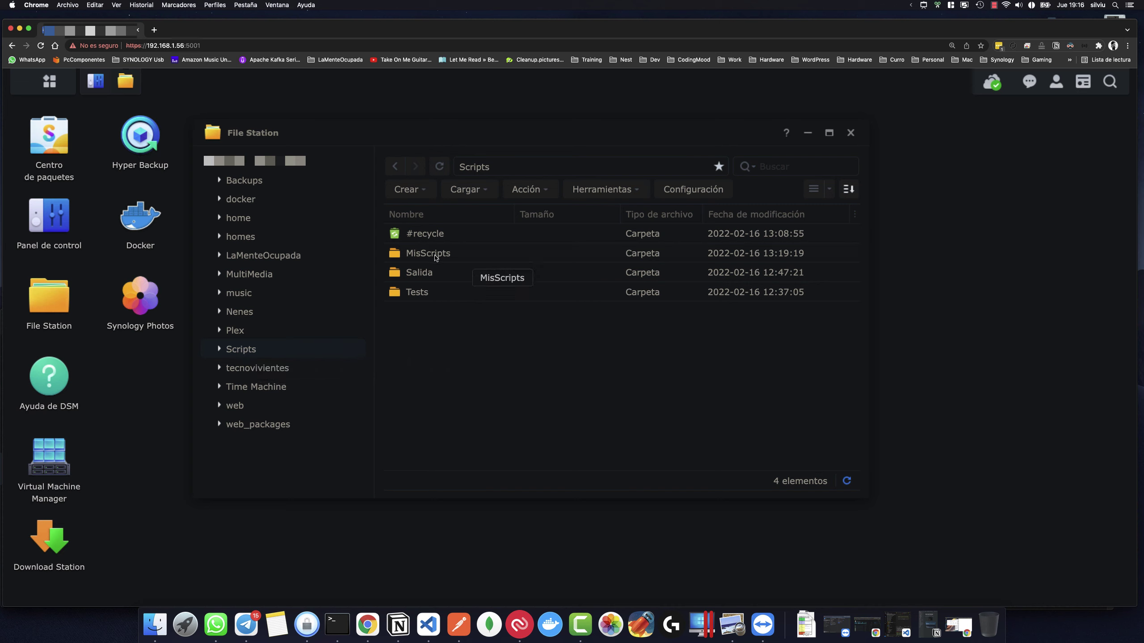
double_click(435, 254)
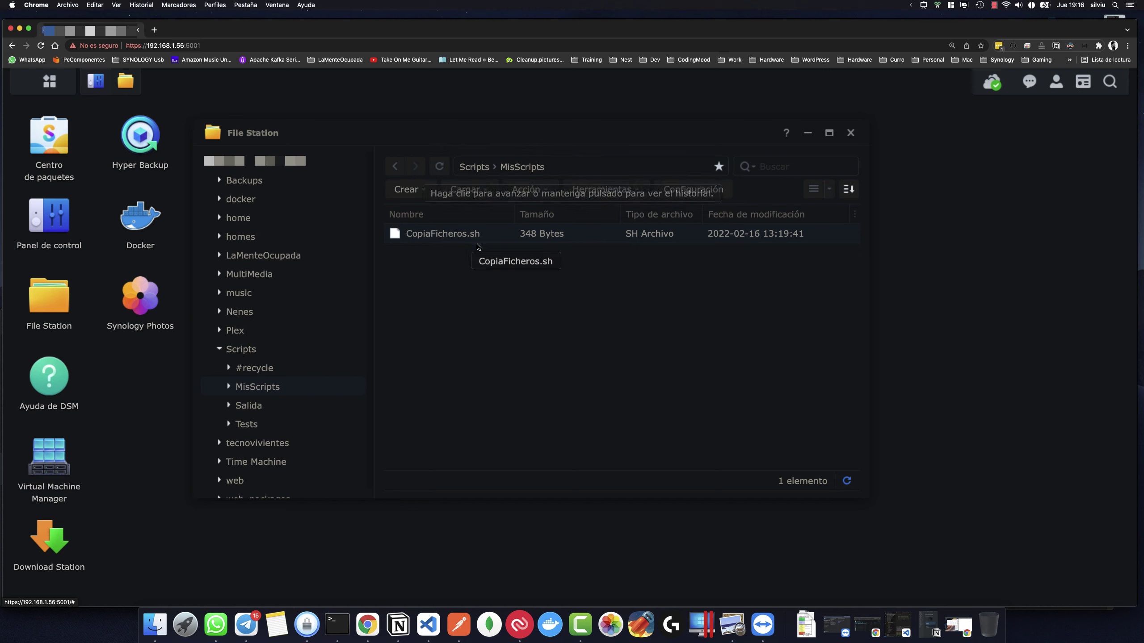
click(394, 167)
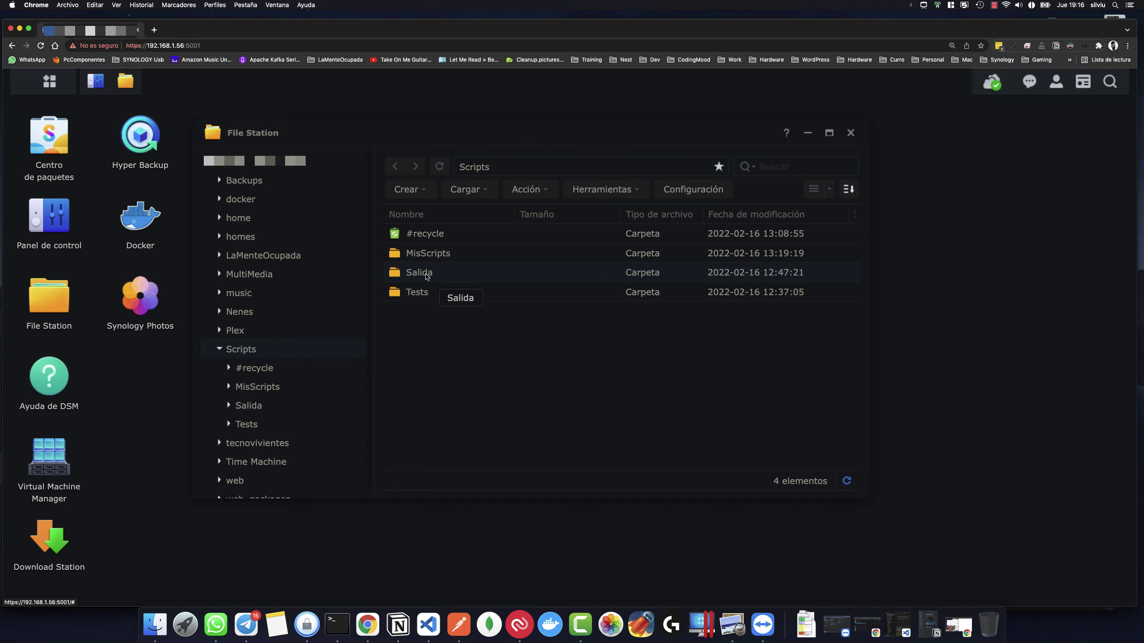
double_click(426, 273)
click(394, 167)
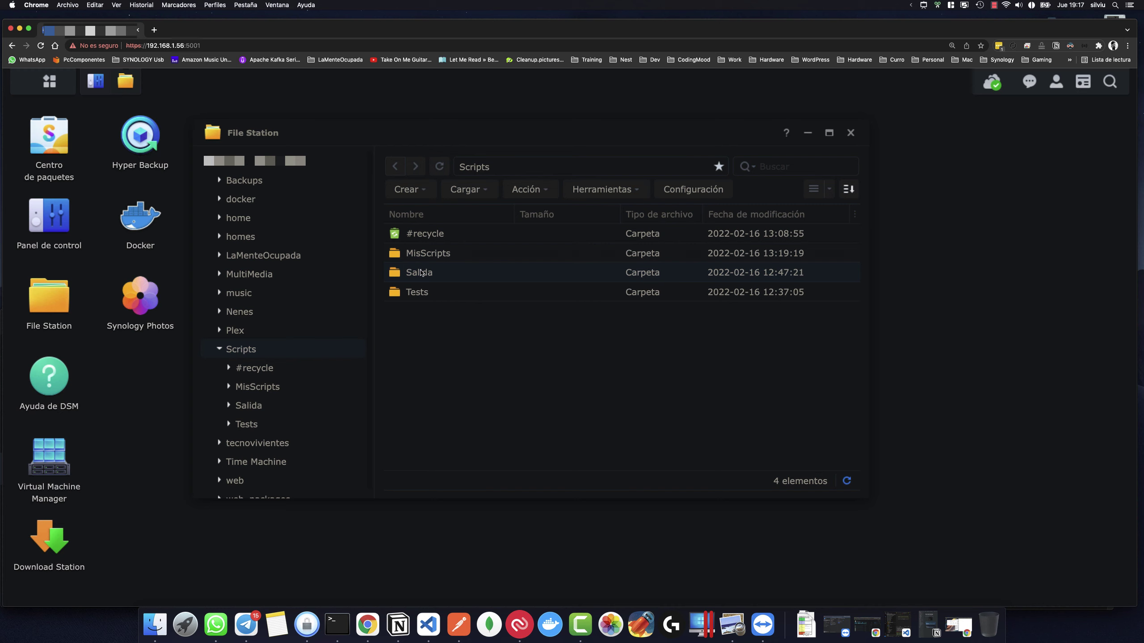
double_click(420, 272)
double_click(455, 238)
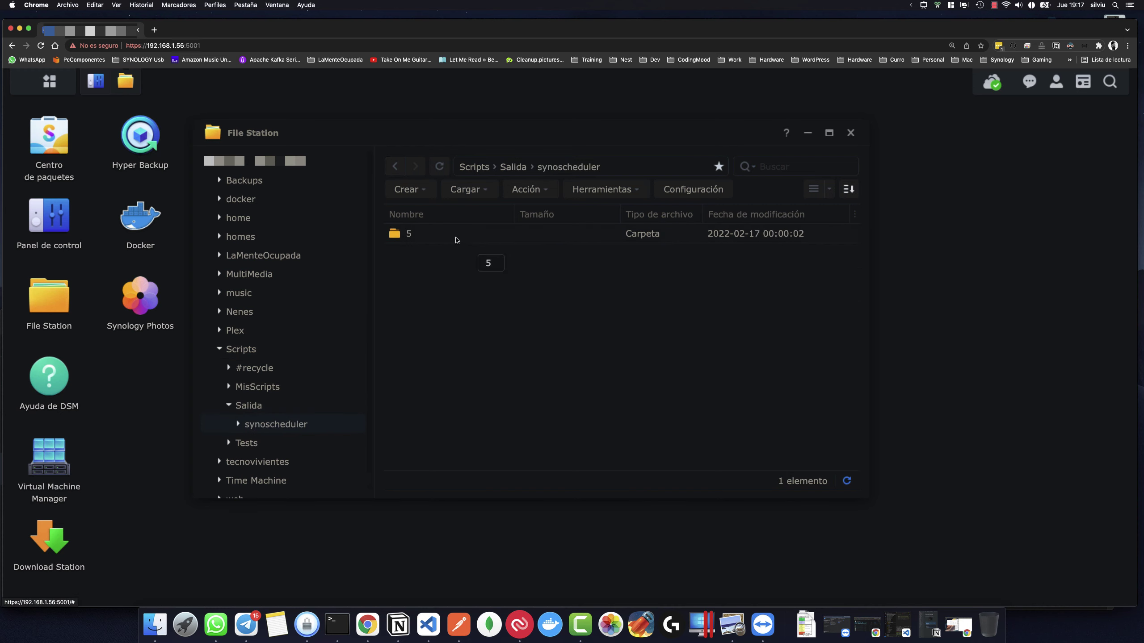
double_click(456, 239)
double_click(443, 234)
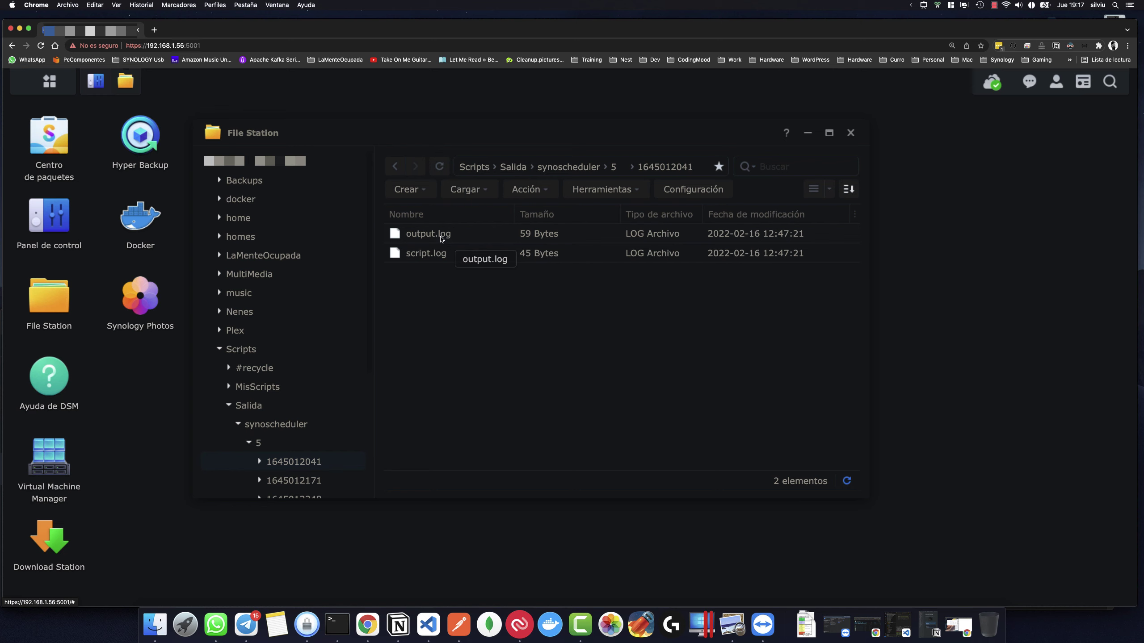
double_click(441, 238)
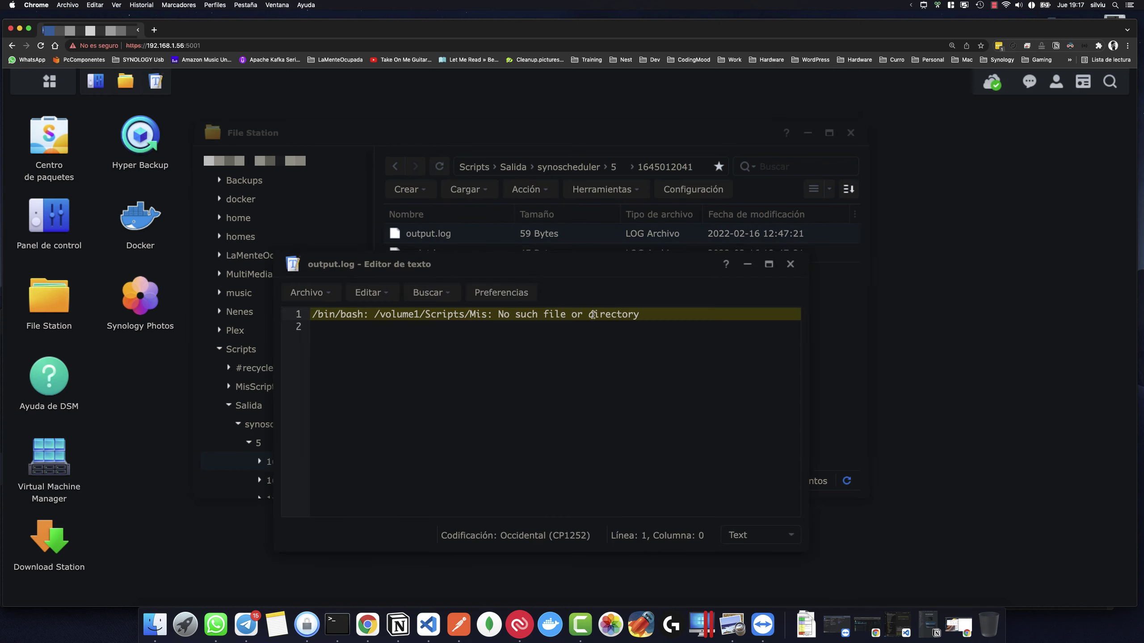
drag(640, 315, 497, 315)
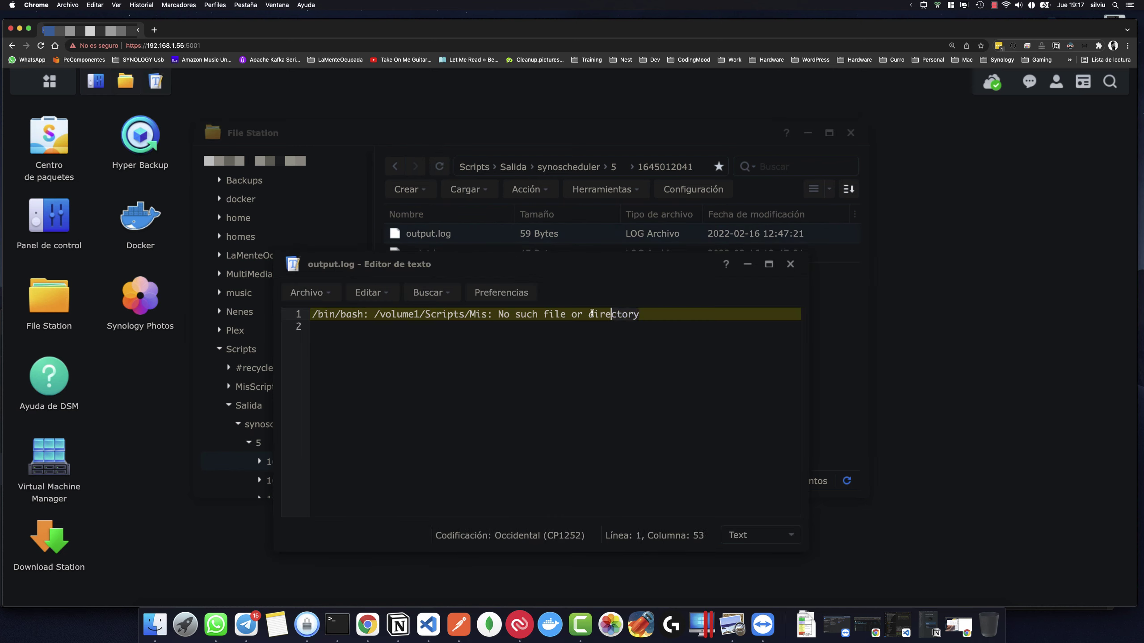
click(486, 314)
click(791, 264)
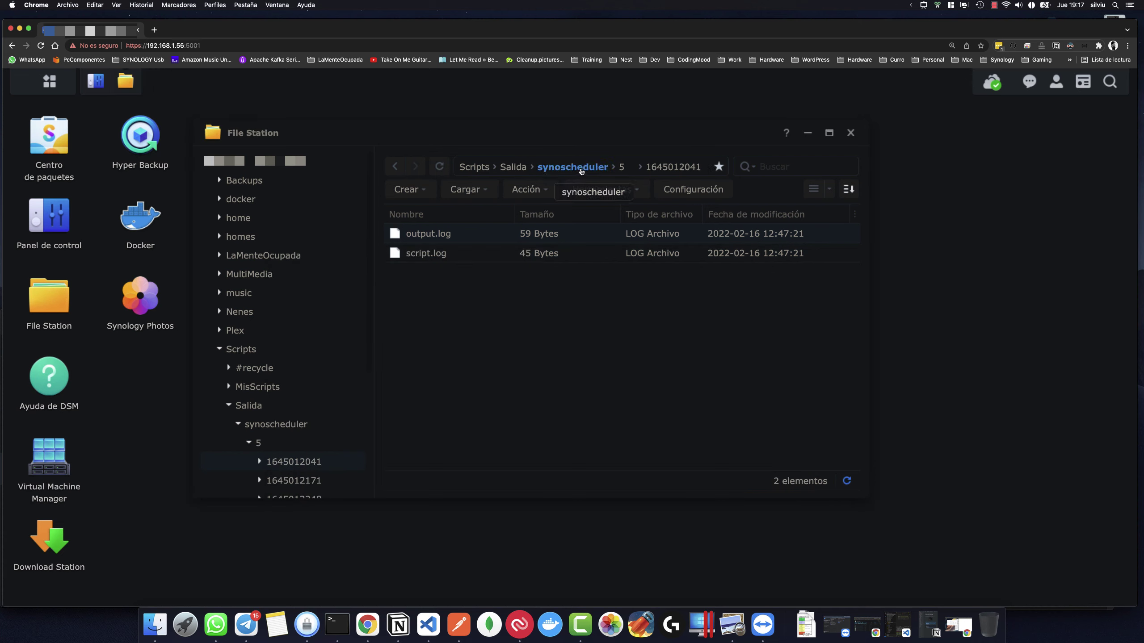
click(512, 167)
click(472, 167)
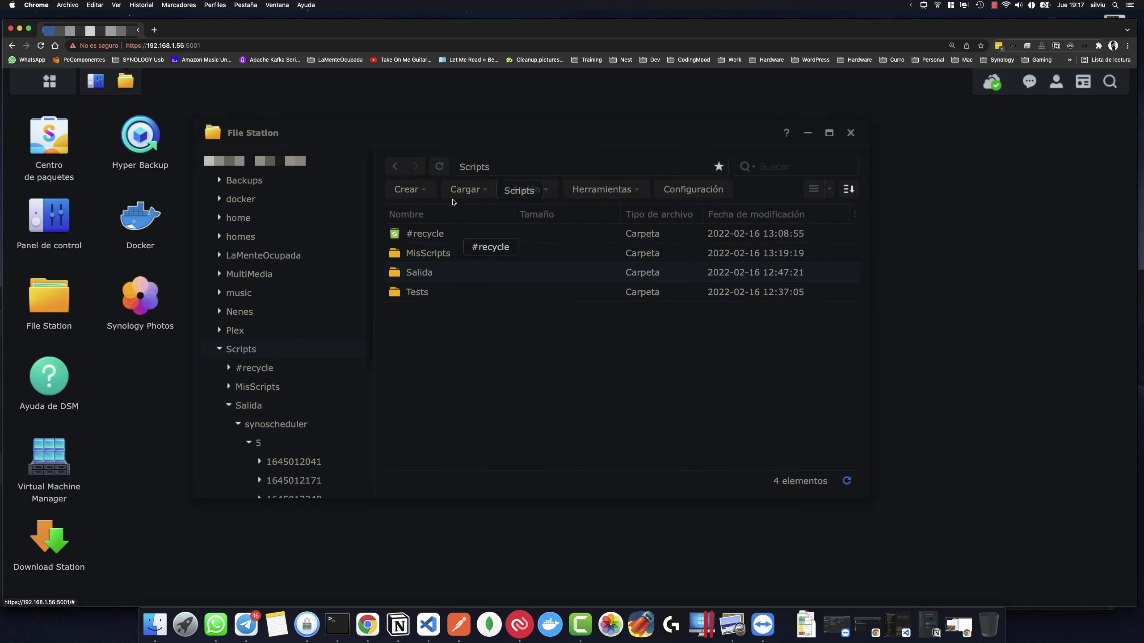
click(421, 255)
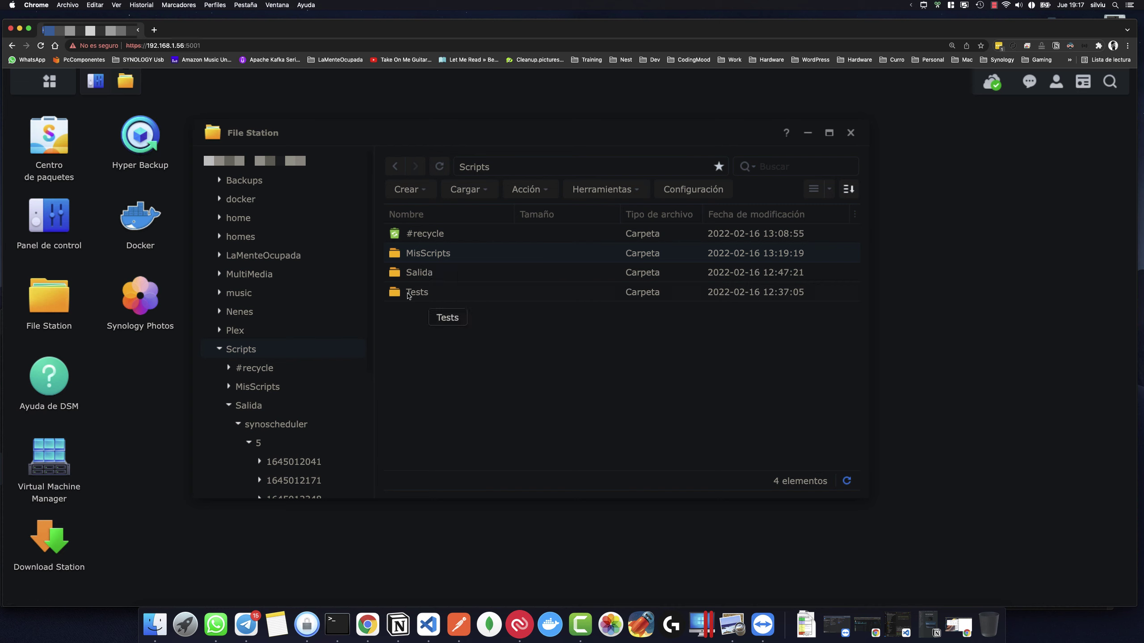
Browse MisScripts, Salida, Tests, Origen and Destino, ending back in the Tests folder
double_click(425, 253)
click(395, 166)
double_click(419, 274)
click(395, 166)
double_click(417, 292)
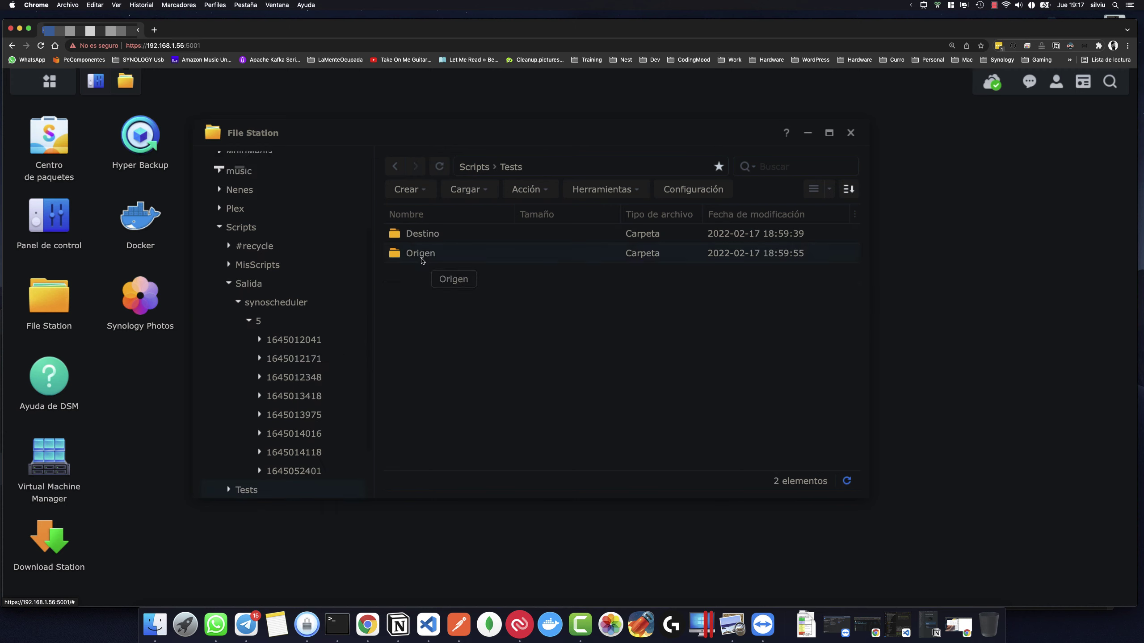
double_click(419, 254)
click(395, 167)
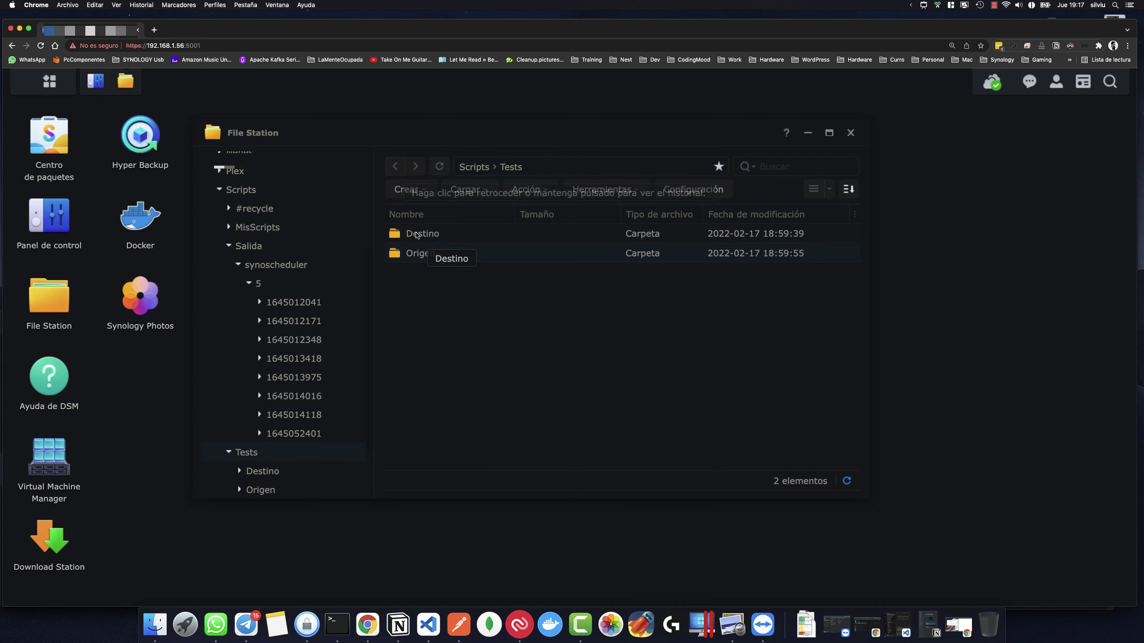
double_click(408, 257)
click(389, 173)
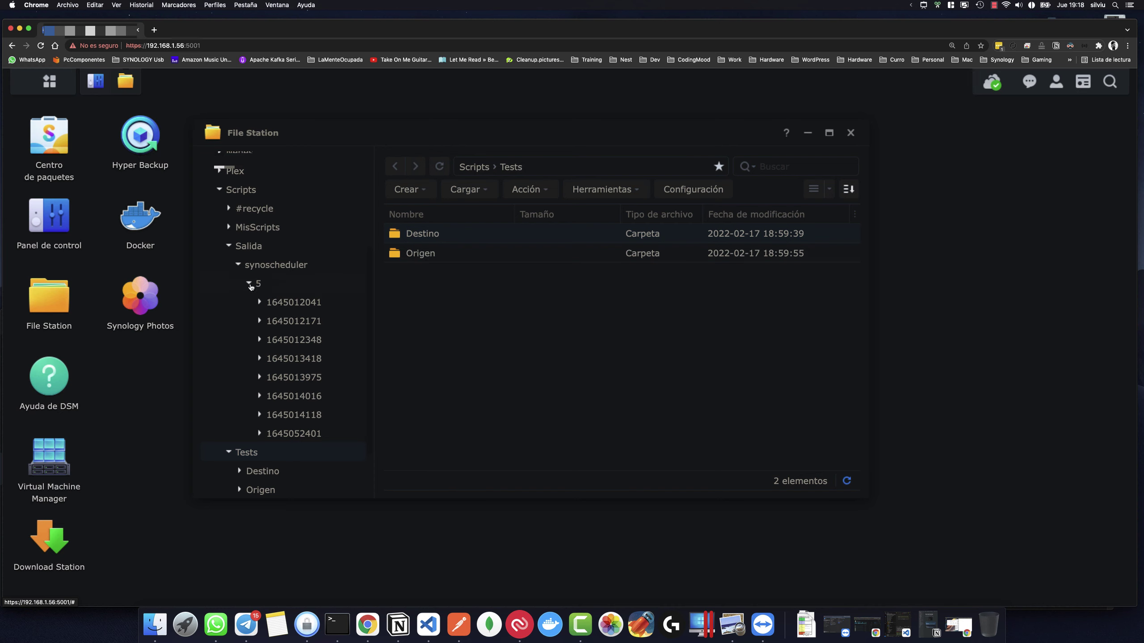
Collapse Salida in the folder tree and show the empty Destino folder
click(248, 284)
click(229, 321)
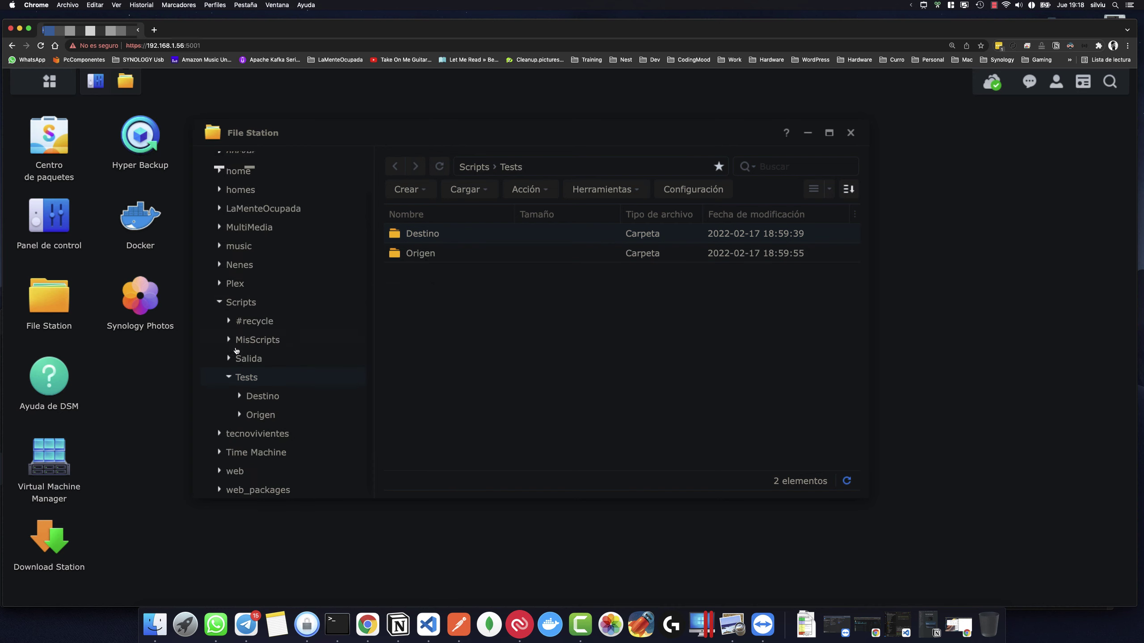
click(264, 396)
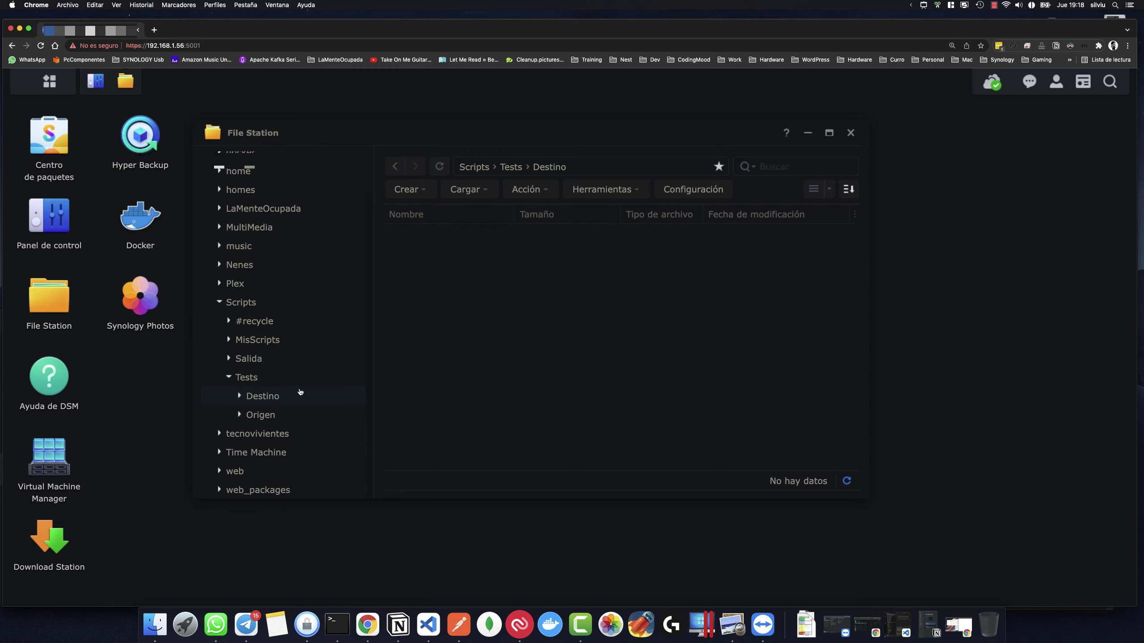
click(259, 415)
click(264, 397)
Open Panel de control from the main menu and scroll its sidebar to Programador de tareas
click(50, 85)
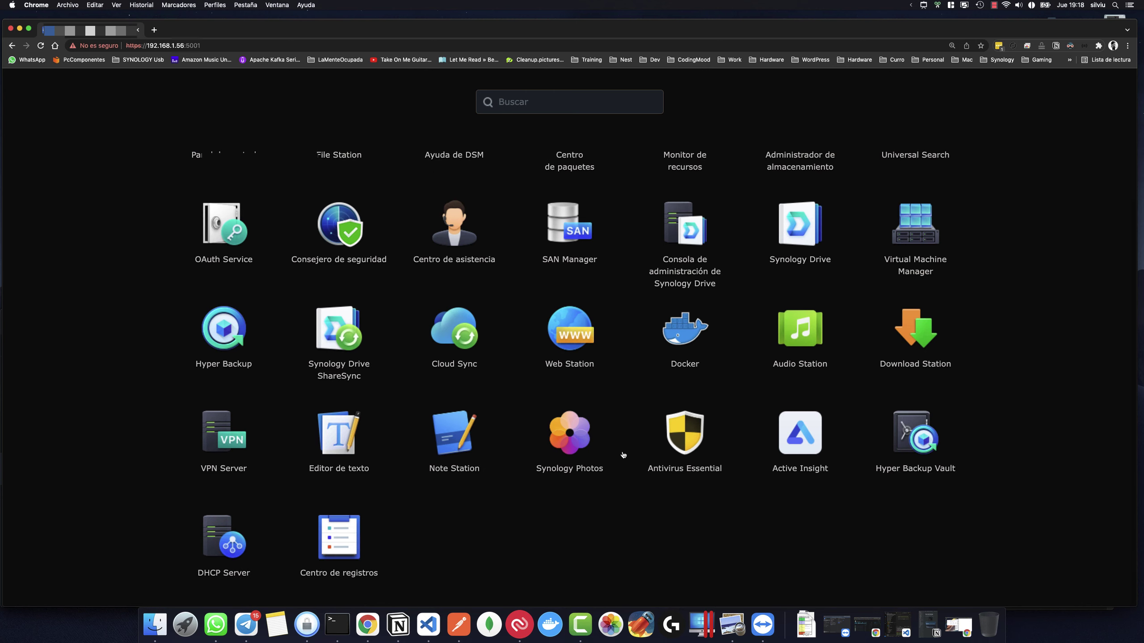
scroll(570, 342, up, 3)
click(233, 190)
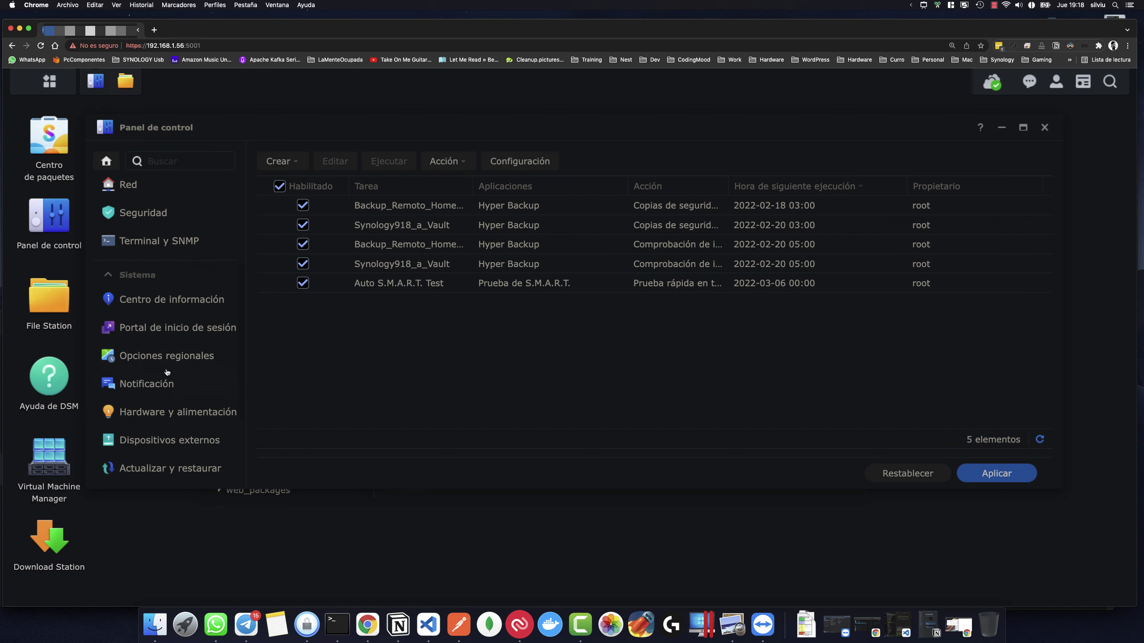
scroll(166, 372, down, 3)
scroll(173, 367, down, 2)
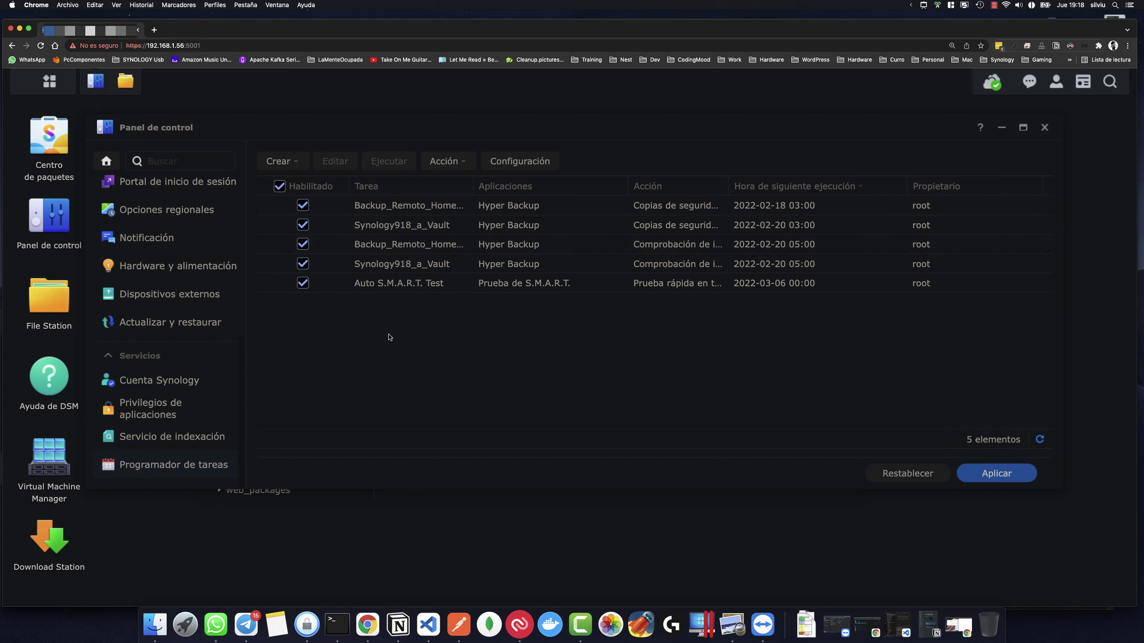
Create a user-defined script task named 'Copiar archivo mas reciente'
click(297, 163)
mouse_move(318, 185)
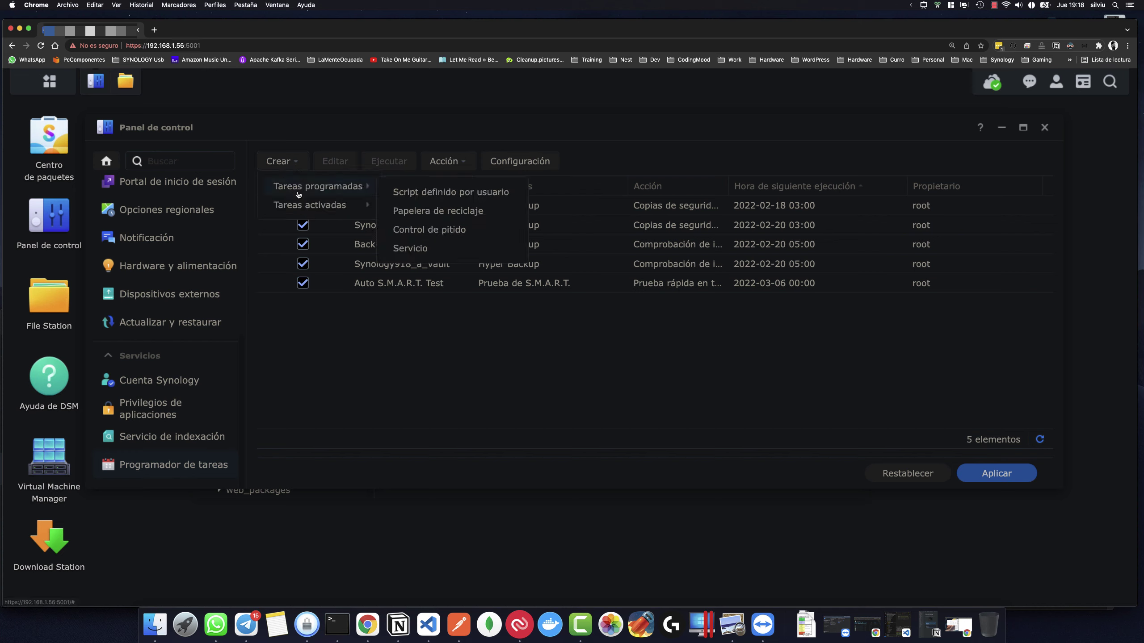
click(471, 193)
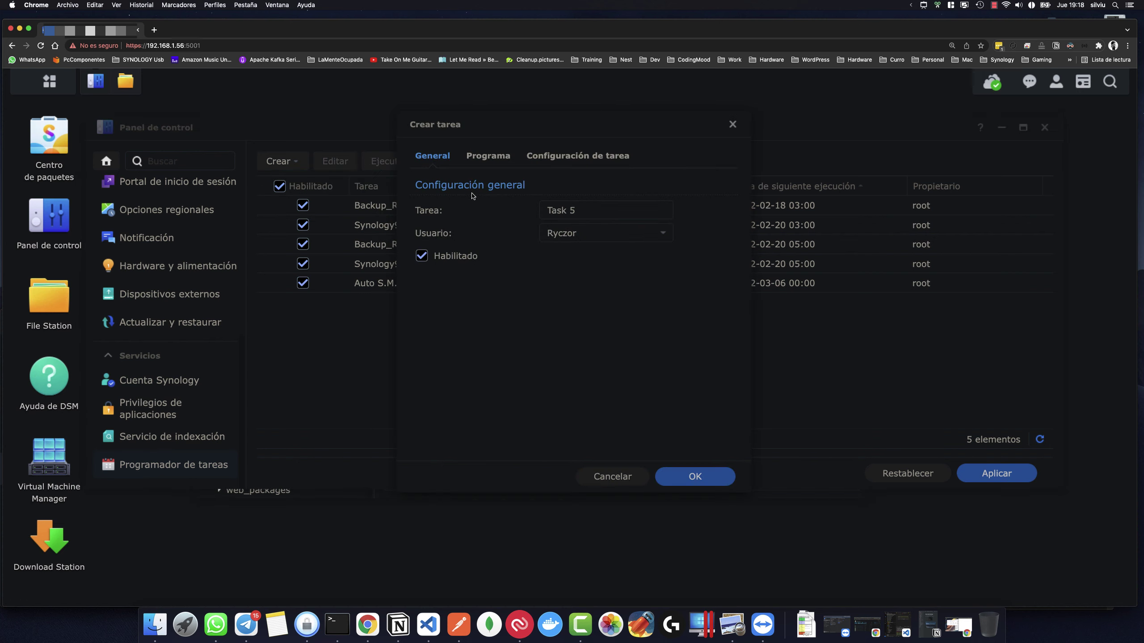
drag(582, 212, 520, 214)
text(Copiar)
text( archivo mas re)
text(ciente)
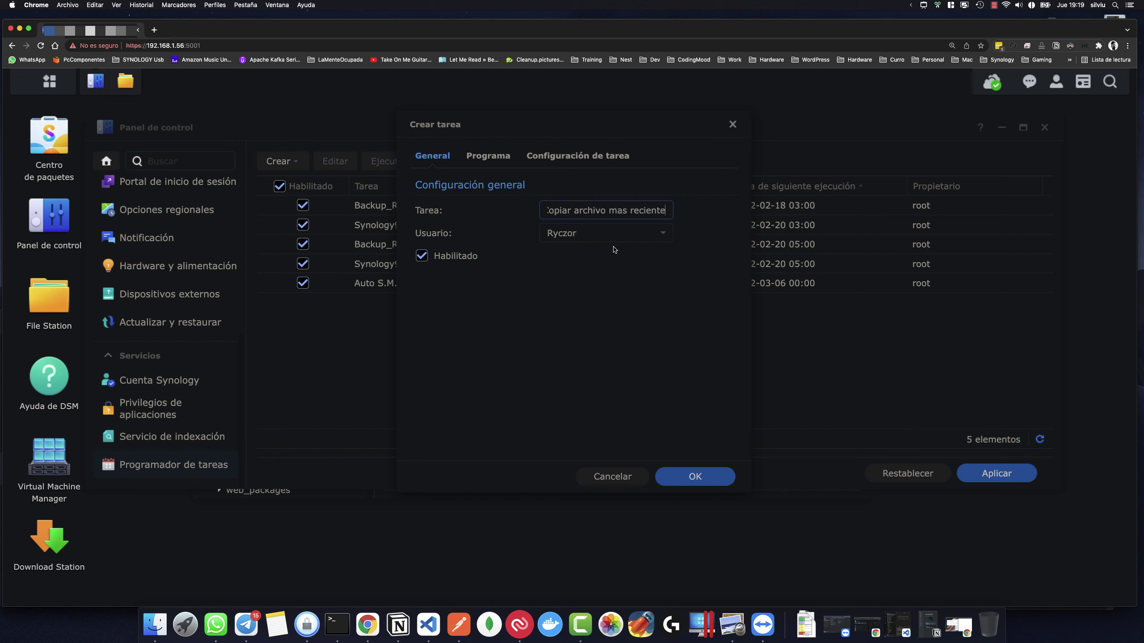
key(Tab)
Keep the current user for the task and show its Programa schedule settings
click(650, 232)
scroll(610, 373, up, 1)
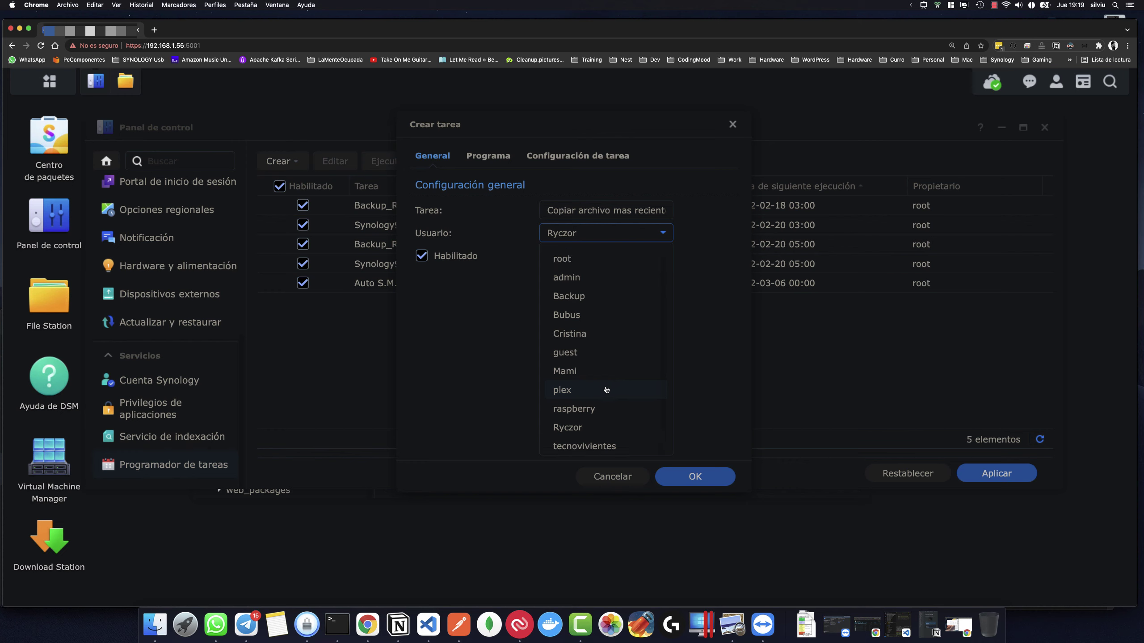
scroll(594, 315, down, 1)
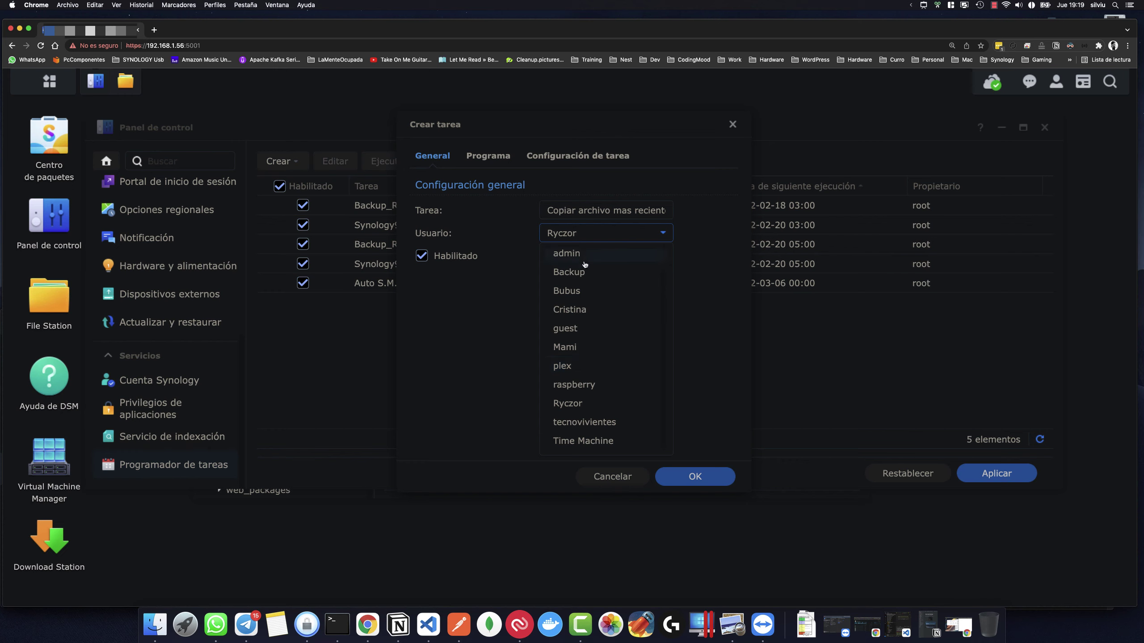
click(571, 404)
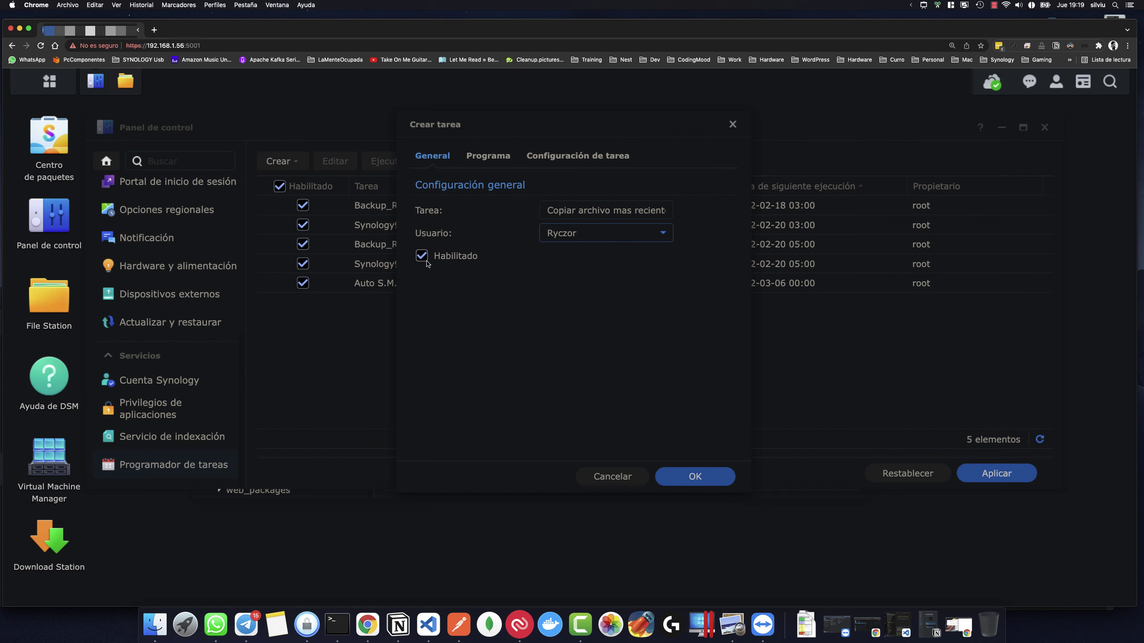
click(487, 157)
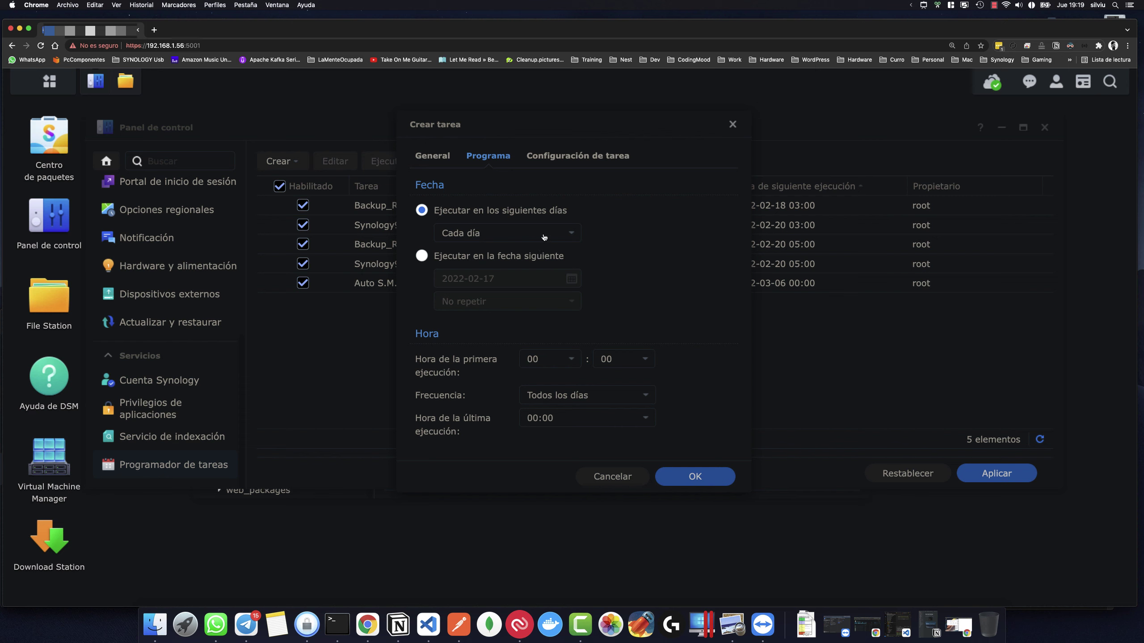
Try the task's e-mail run-details options, including abnormal-ending-only notification
click(579, 155)
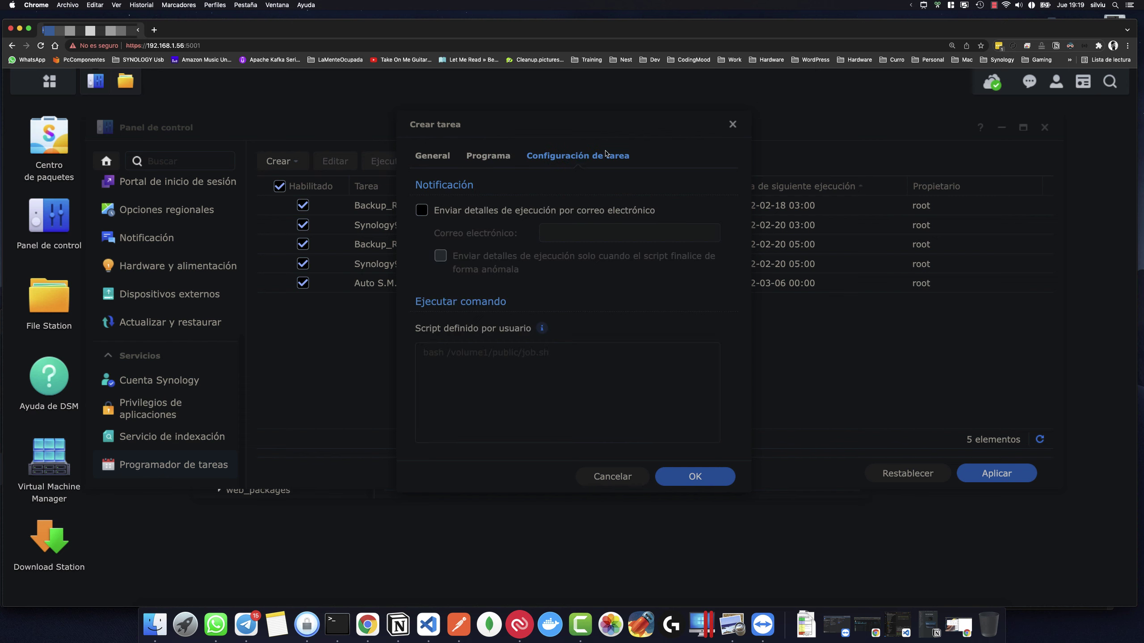
click(420, 212)
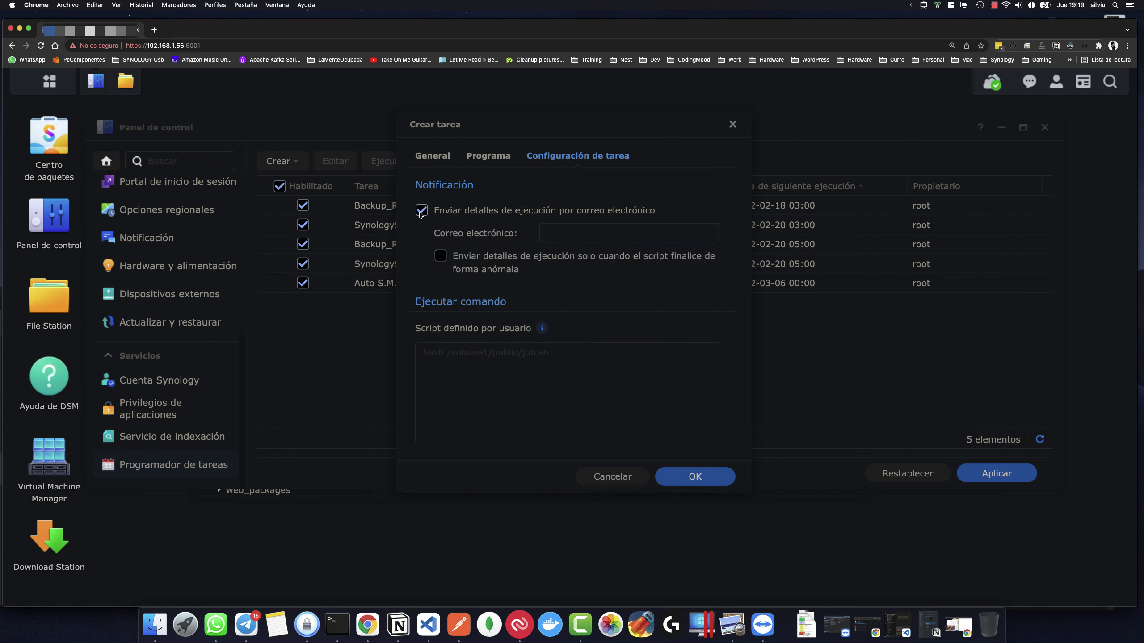
click(426, 214)
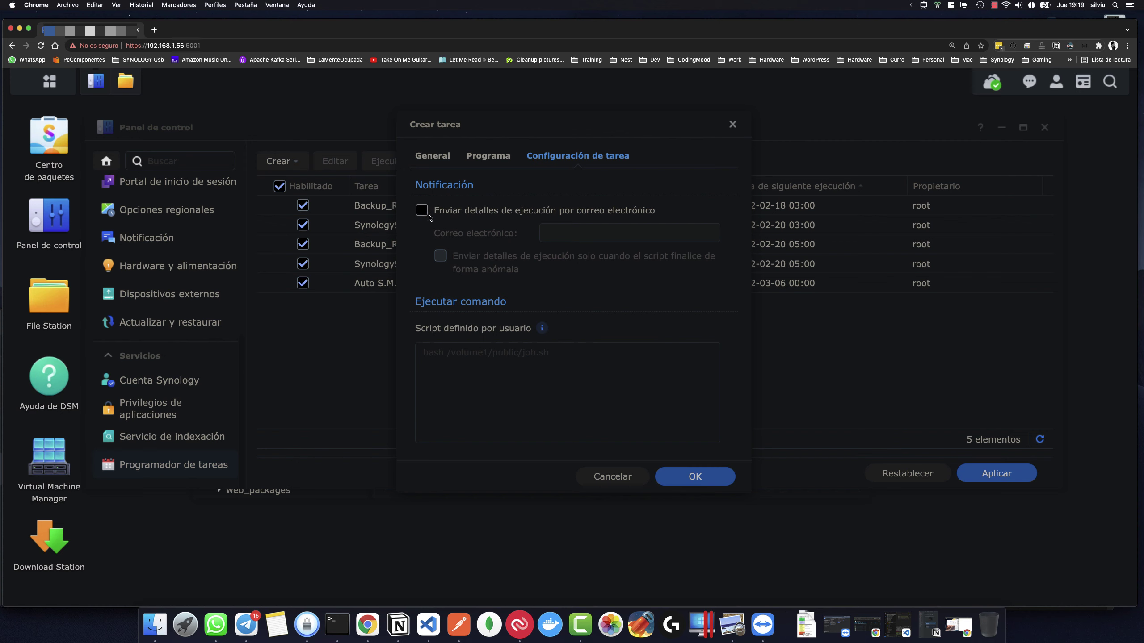
click(425, 215)
click(557, 238)
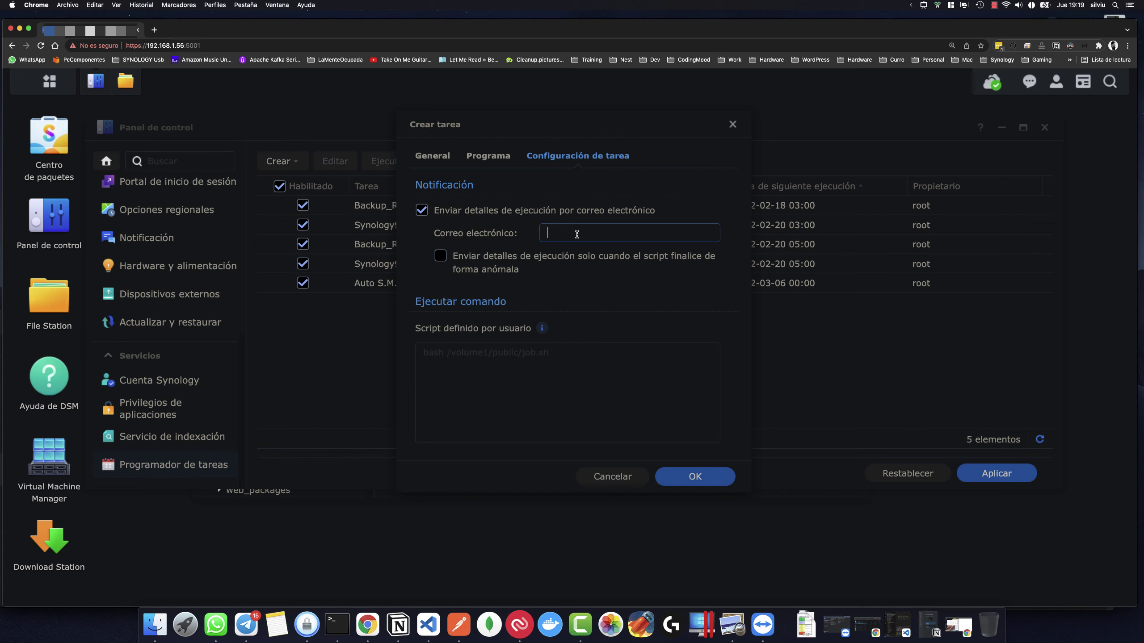
click(441, 258)
click(441, 259)
Turn e-mail notification off and cancel the unfinished task
click(453, 355)
click(421, 210)
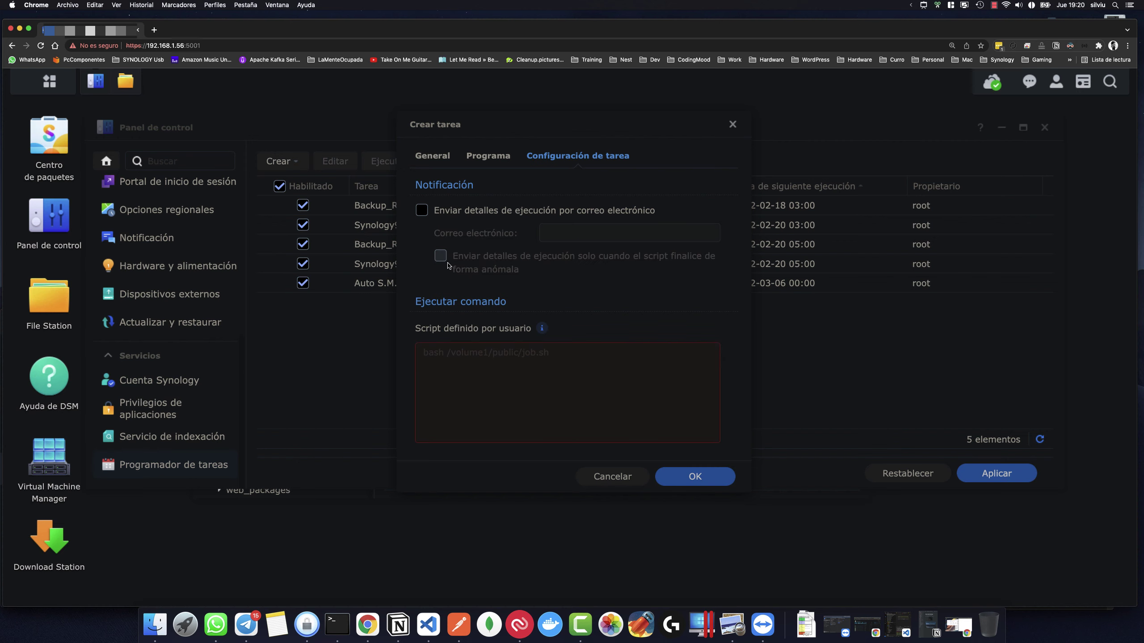
click(616, 481)
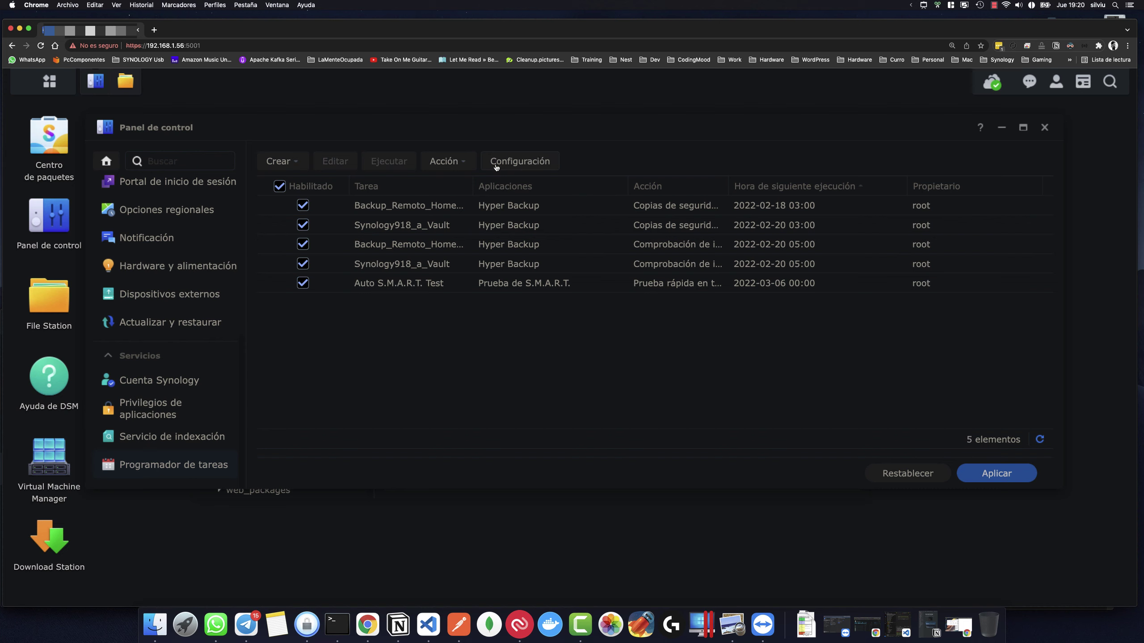
Confirm scheduled-task output is saved to Scripts/Salida and accept the settings
click(524, 165)
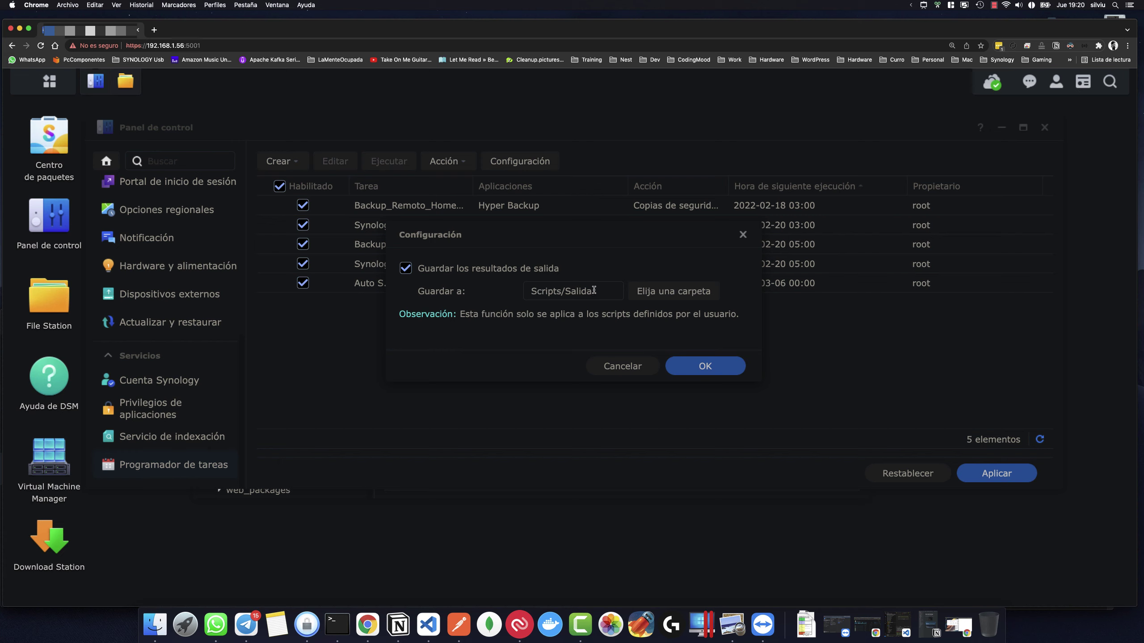
click(531, 292)
drag(531, 293, 565, 293)
double_click(588, 292)
drag(531, 292, 559, 292)
drag(592, 292, 565, 291)
click(705, 365)
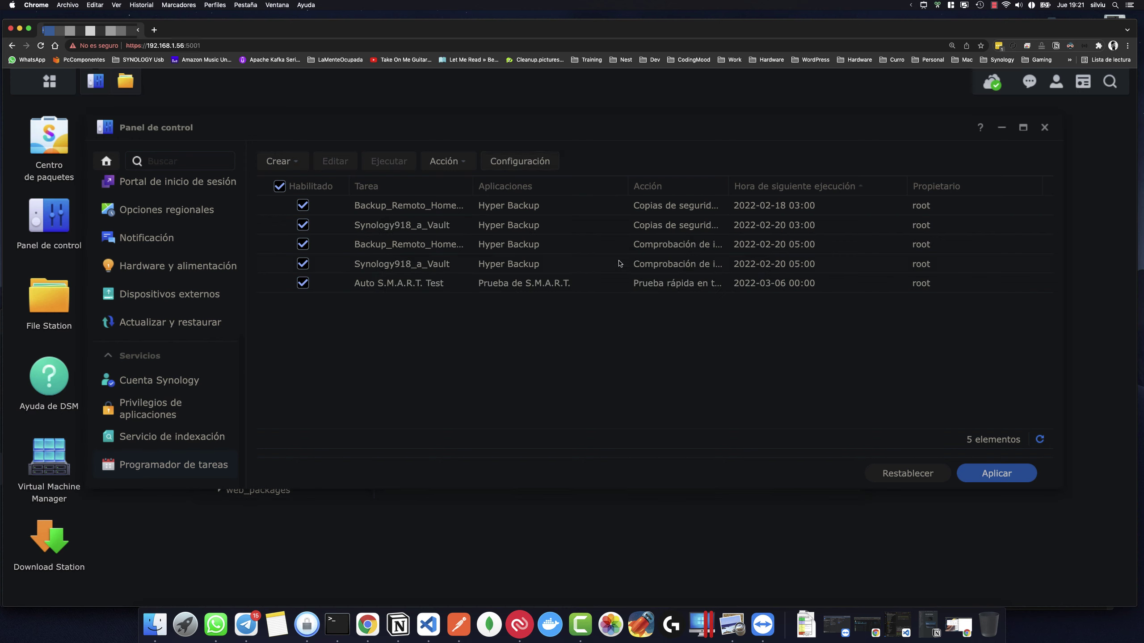
Open the DSM app grid briefly and return to Panel de control
click(52, 85)
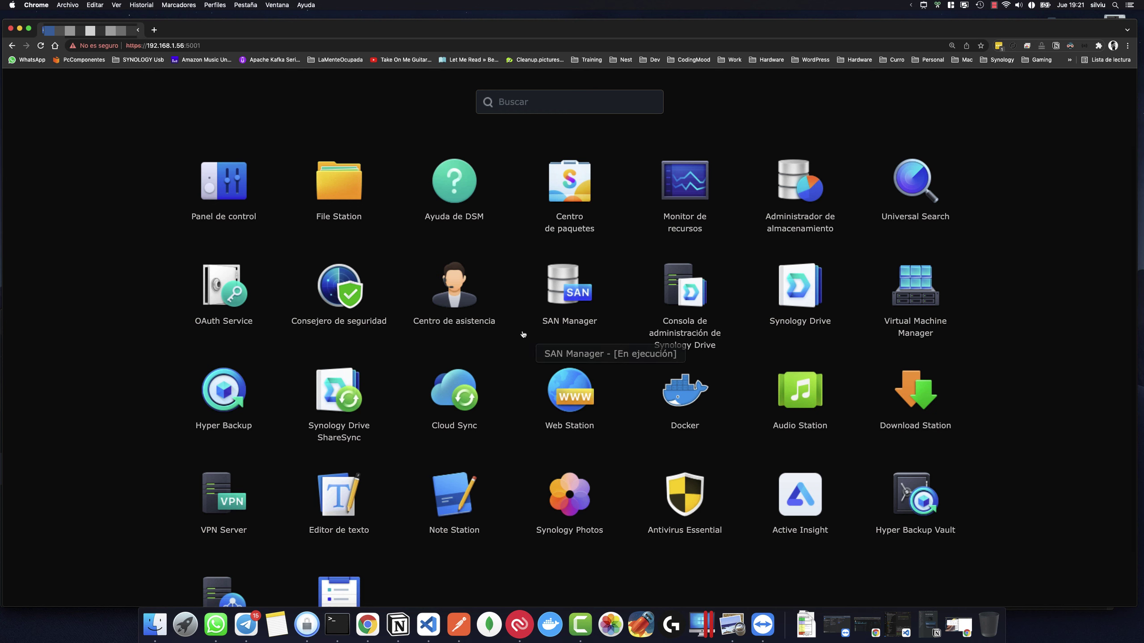
scroll(521, 332, down, 3)
scroll(494, 447, up, 3)
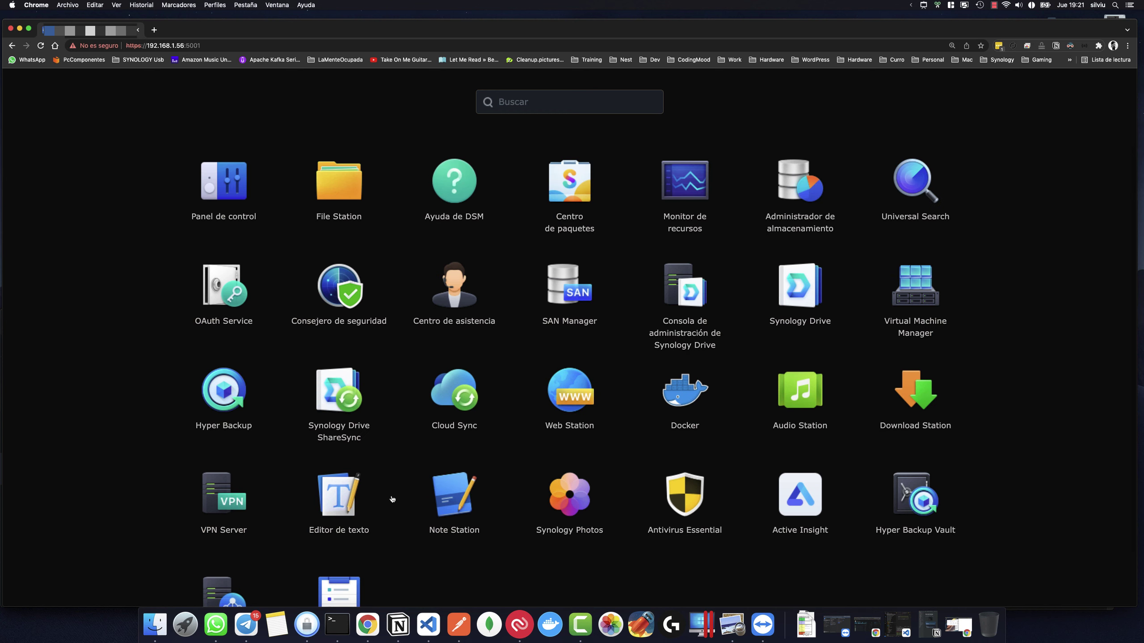
click(218, 182)
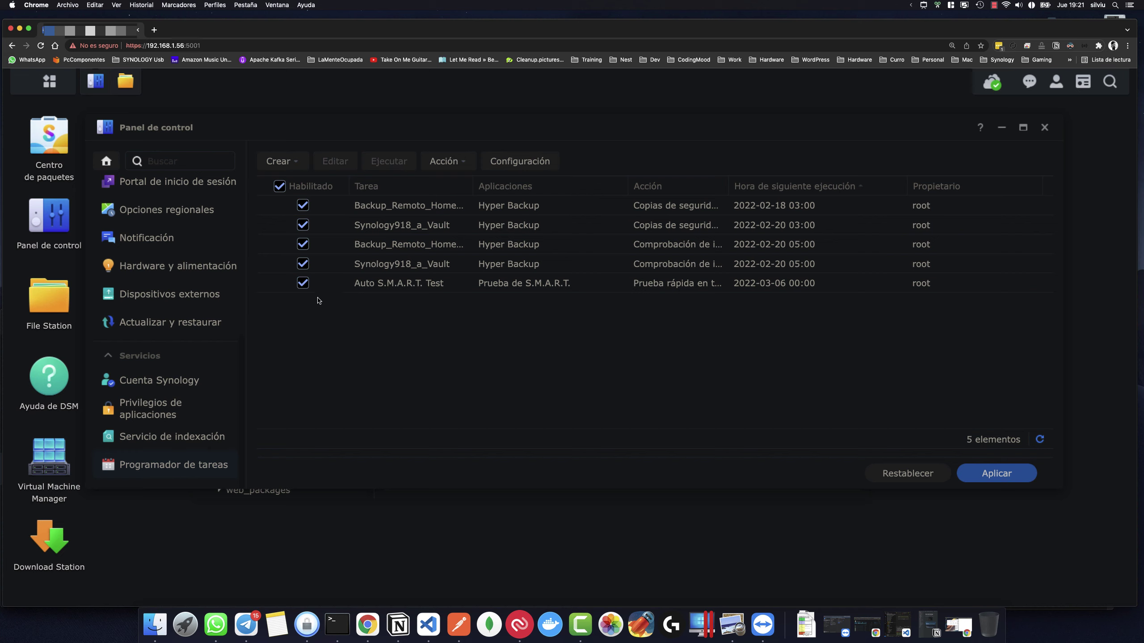
Confirm SSH is enabled on port 2201 in Terminal y SNMP, then launch the Mac's Terminal
scroll(185, 275, up, 10)
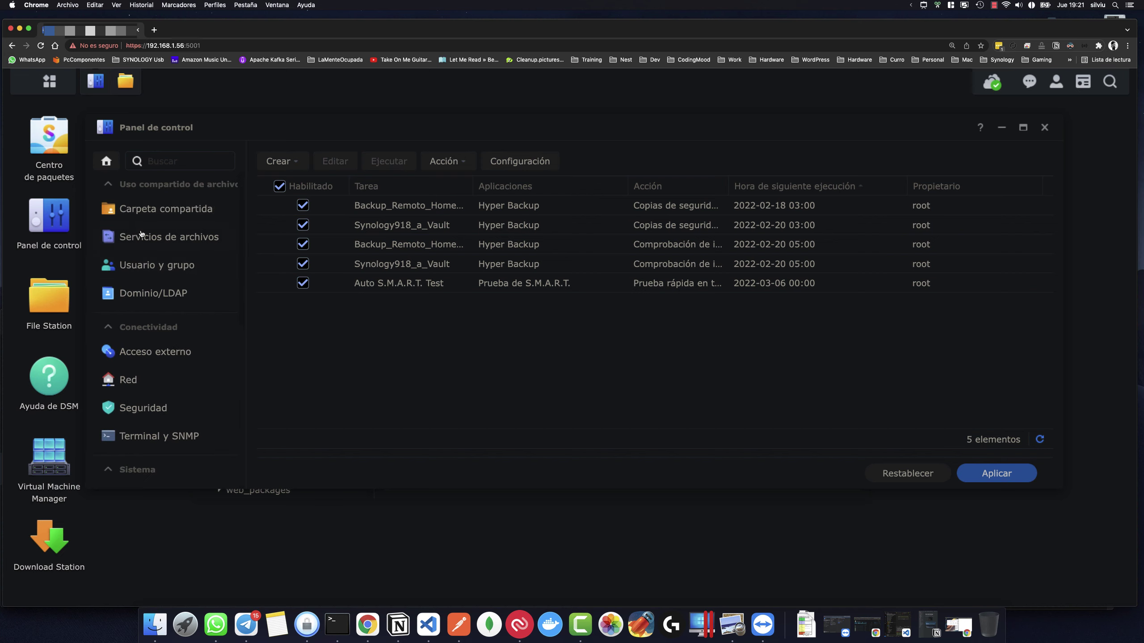
scroll(149, 363, down, 5)
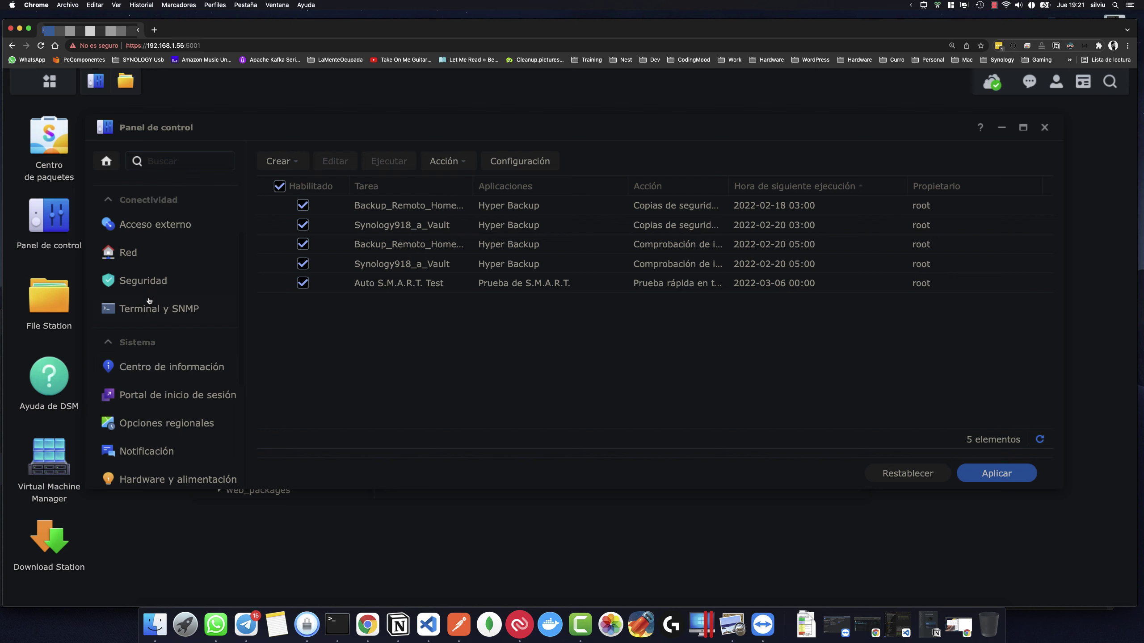
click(148, 314)
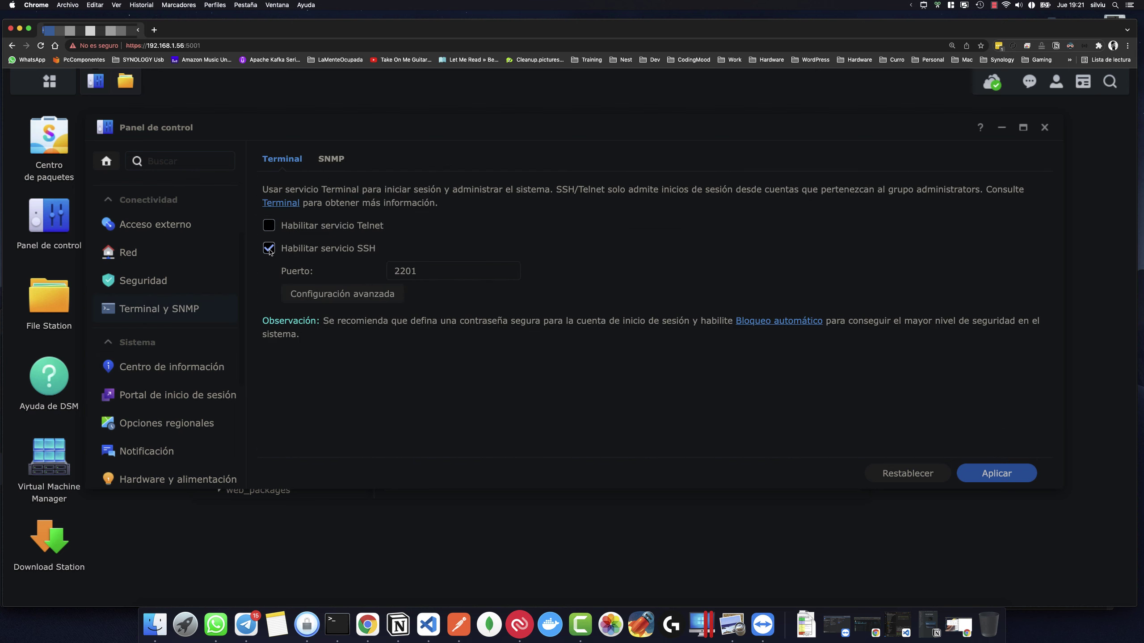
click(425, 272)
click(337, 624)
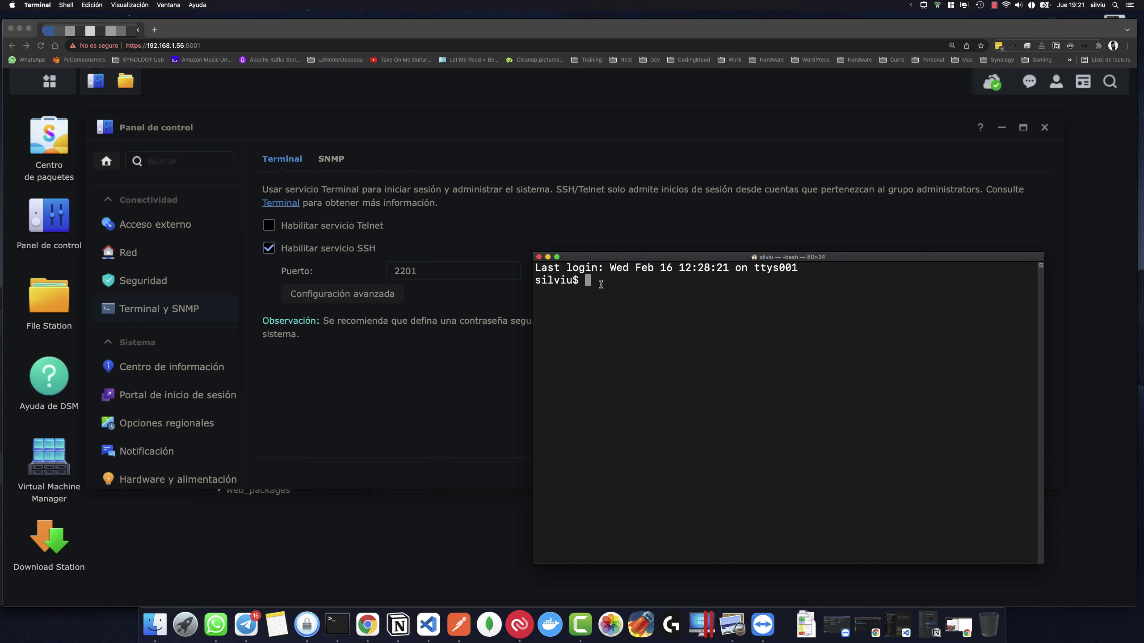
Enlarge the Terminal font and SSH into 192.168.1.56 on port 2201 with the NAS account password
key(super+plus)
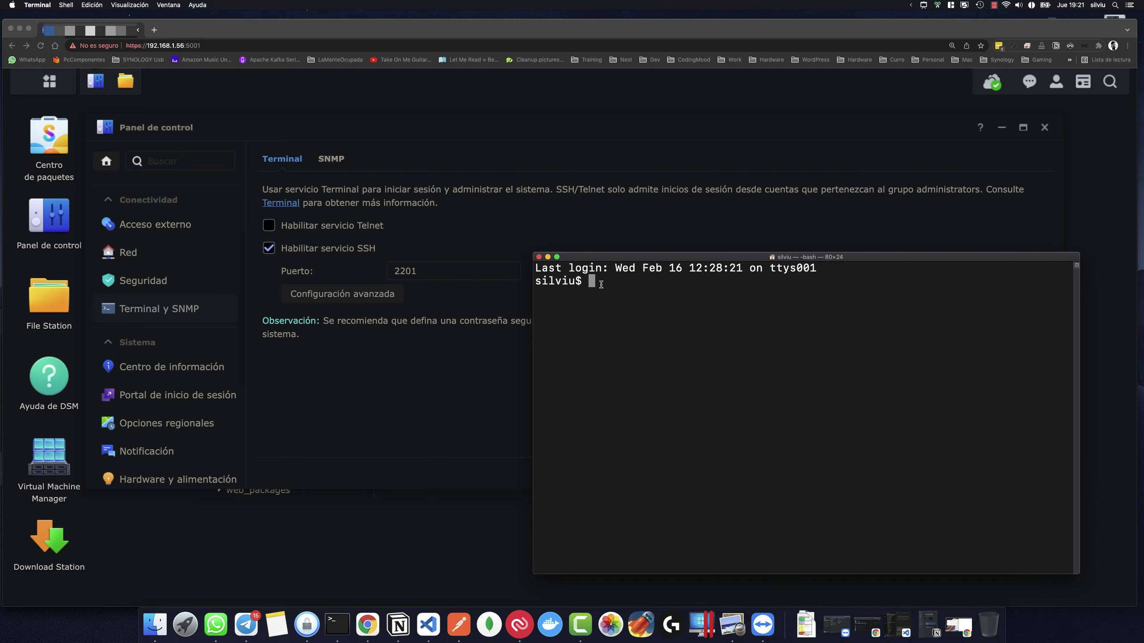
text(ssh )
text(Ryc)
text(zor)
text(@)
text(192.1)
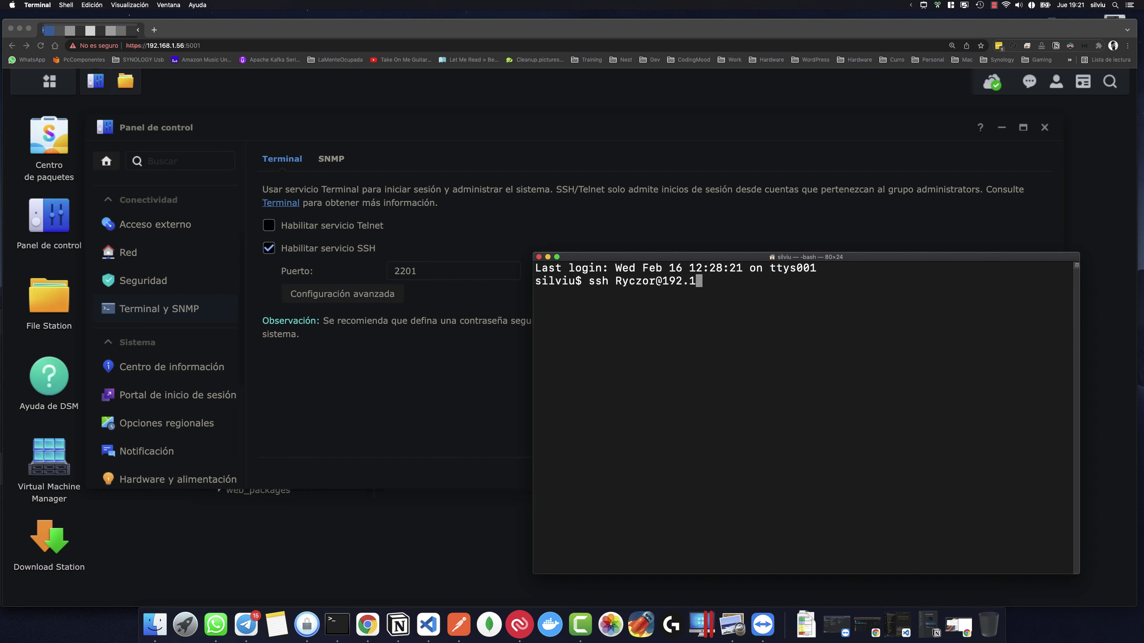
text(68.1.56)
text( -p)
text(200)
key(BackSpace)
key(BackSpace)
text(2)
text(01)
key(Return)
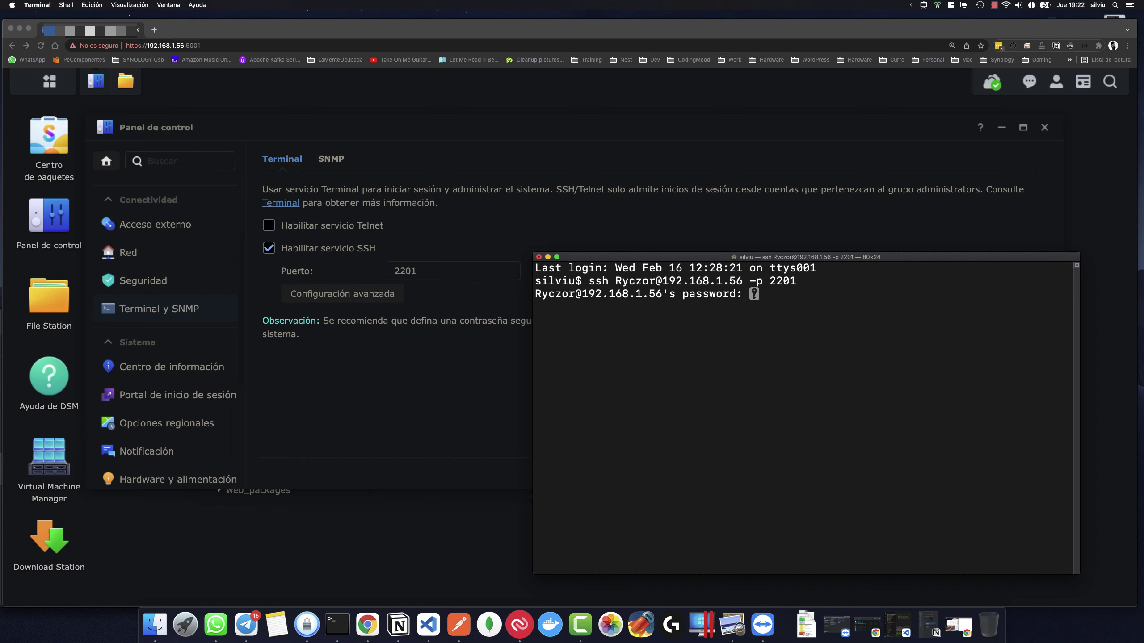
key(Return)
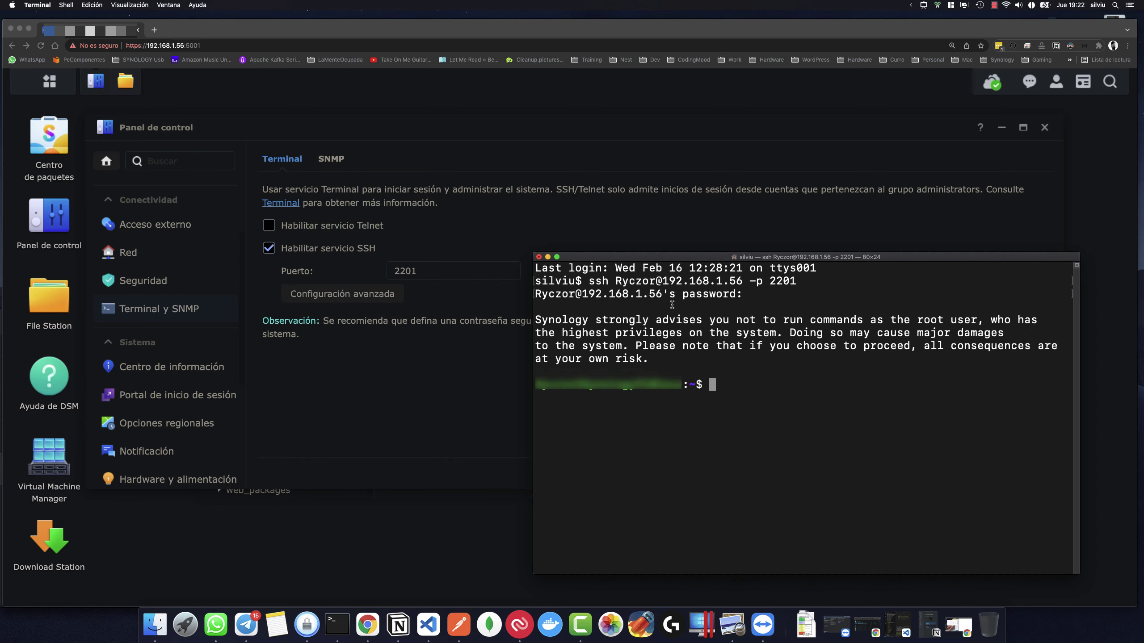
List the home folder, then change to / and list the root directory
mouse_move(655, 321)
mouse_down()
mouse_move(978, 323)
mouse_move(790, 321)
mouse_up()
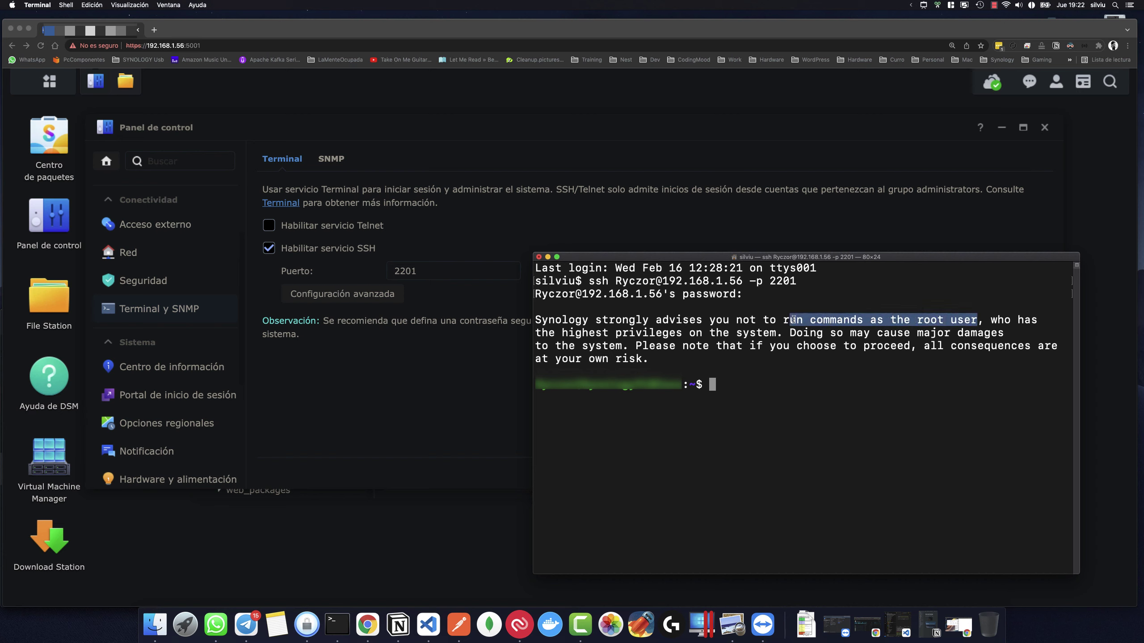
click(745, 389)
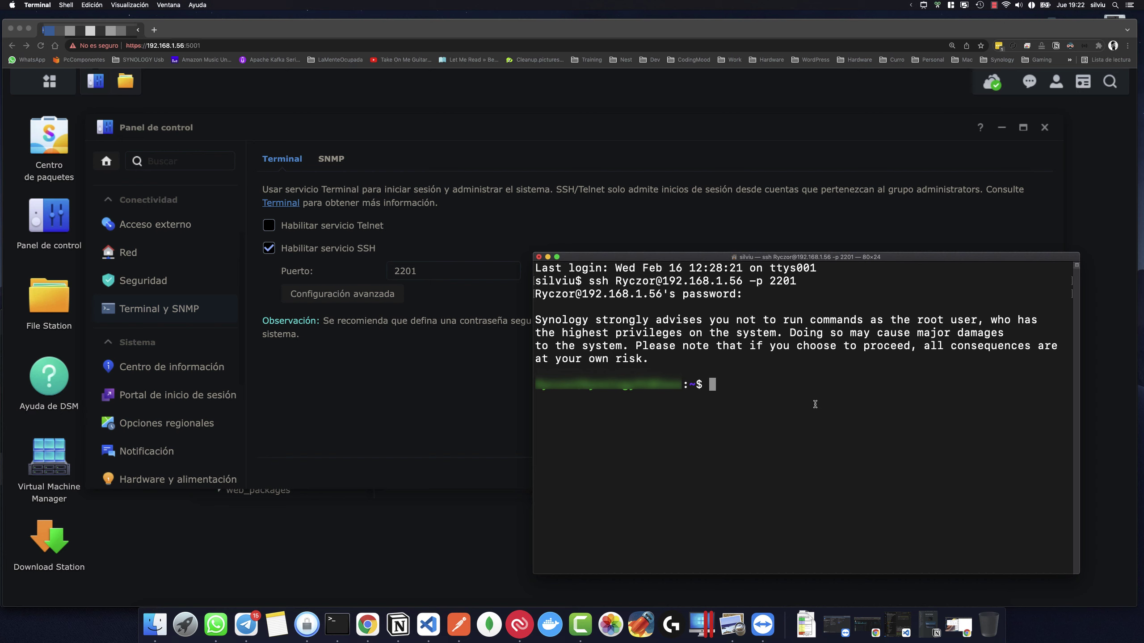
text(ls)
key(Return)
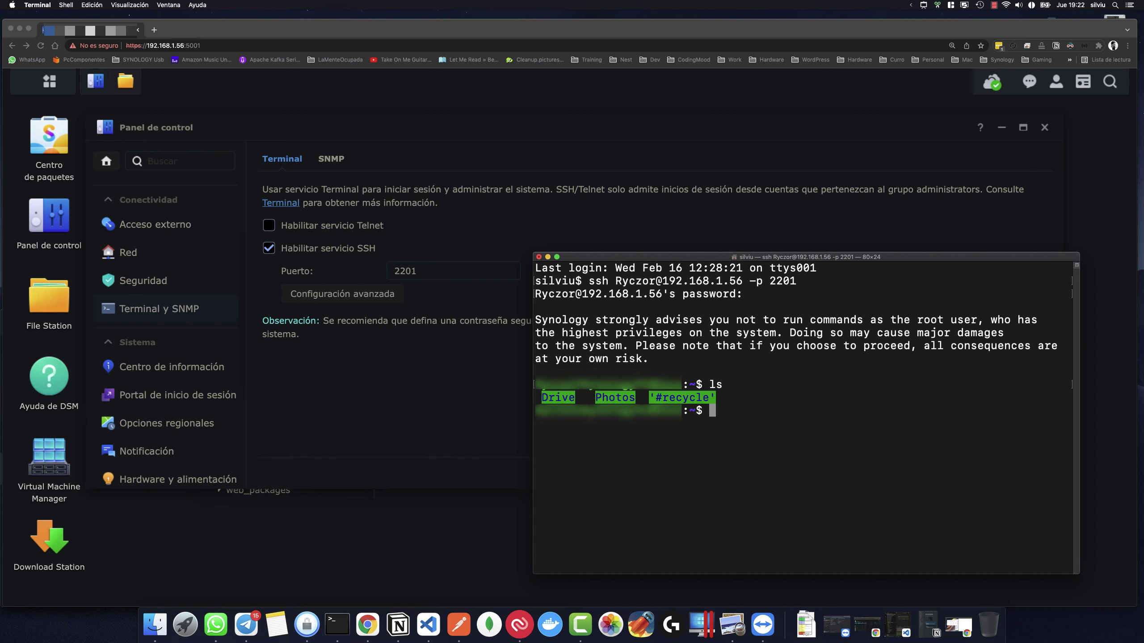
text(cd )
text(/)
key(Return)
text(ls)
key(Return)
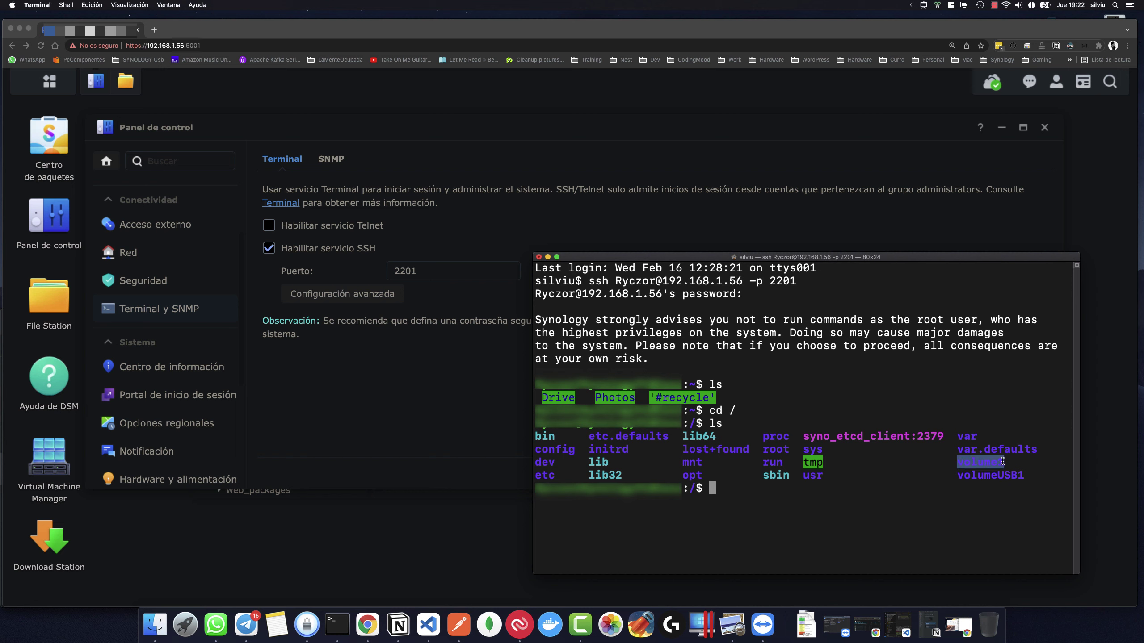
Change into /volume1 and list its shared folders
drag(1007, 464, 956, 463)
click(132, 92)
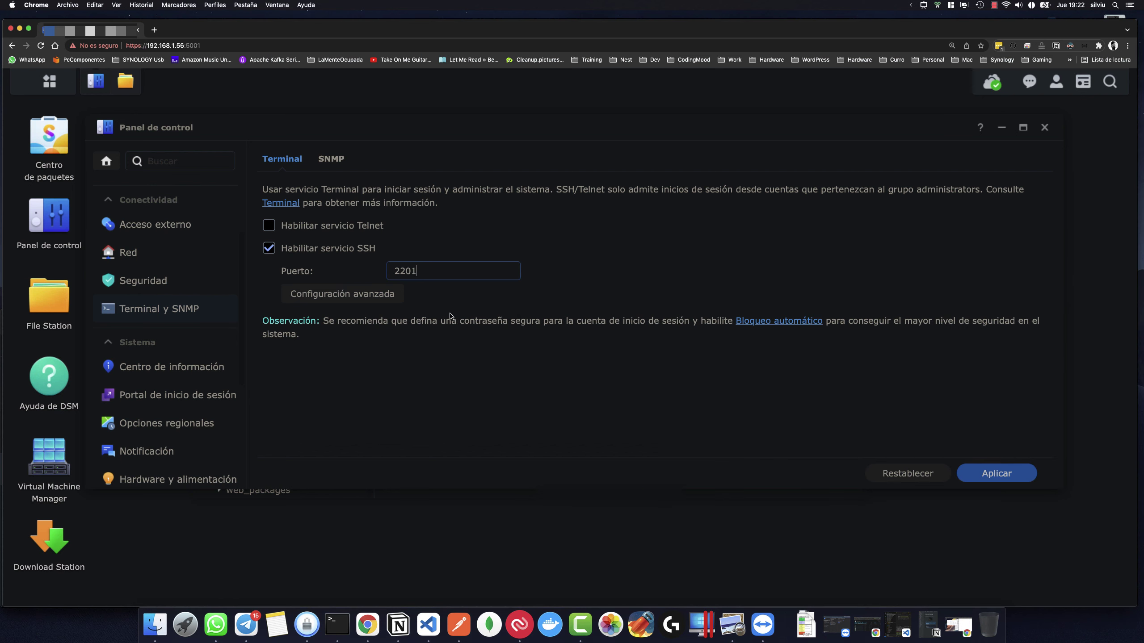
click(334, 626)
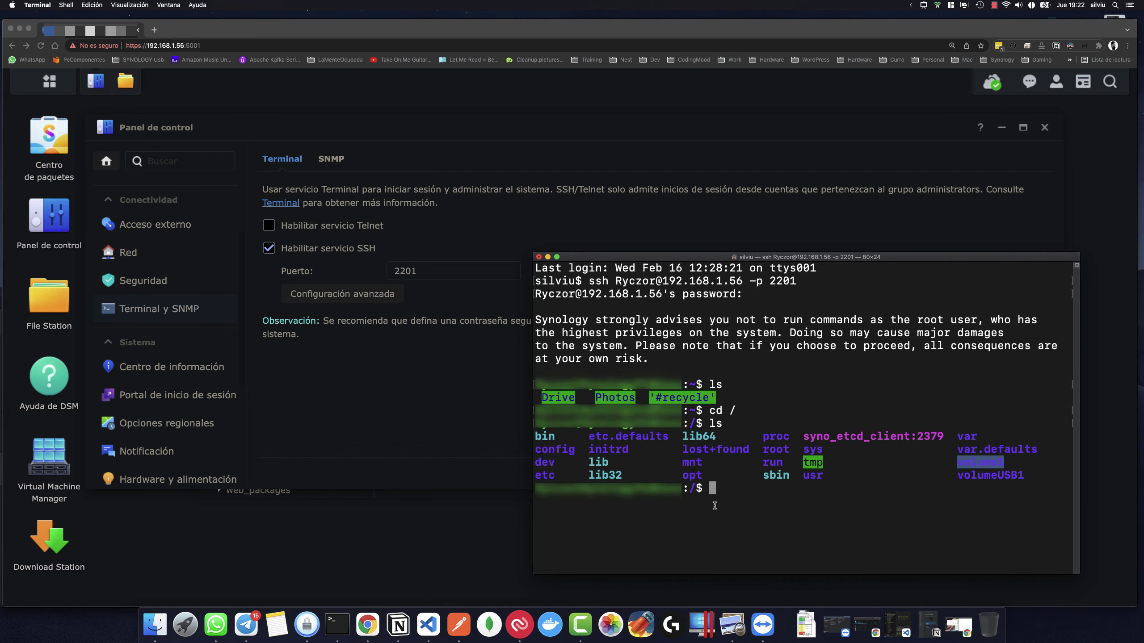
text(cd )
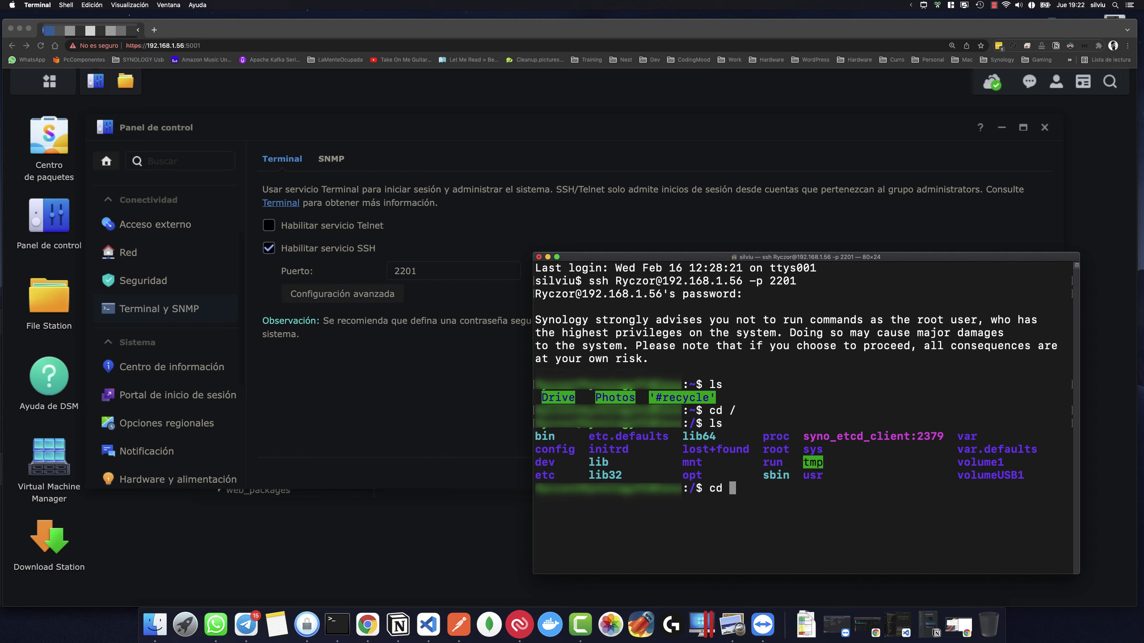
text(volume)
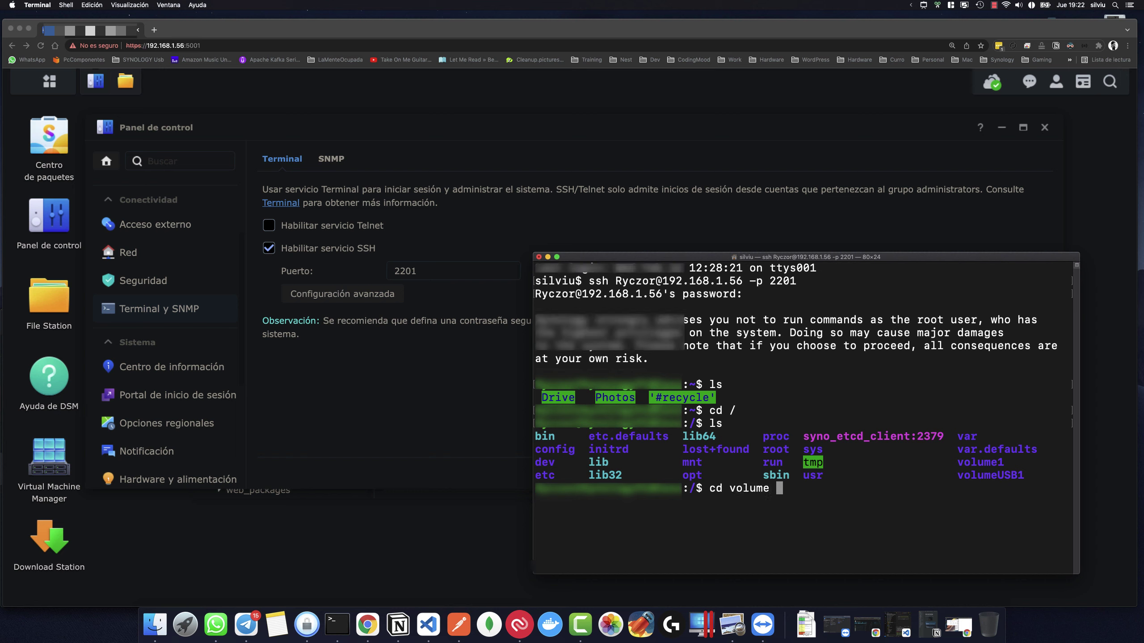
key(BackSpace)
text(1)
key(Return)
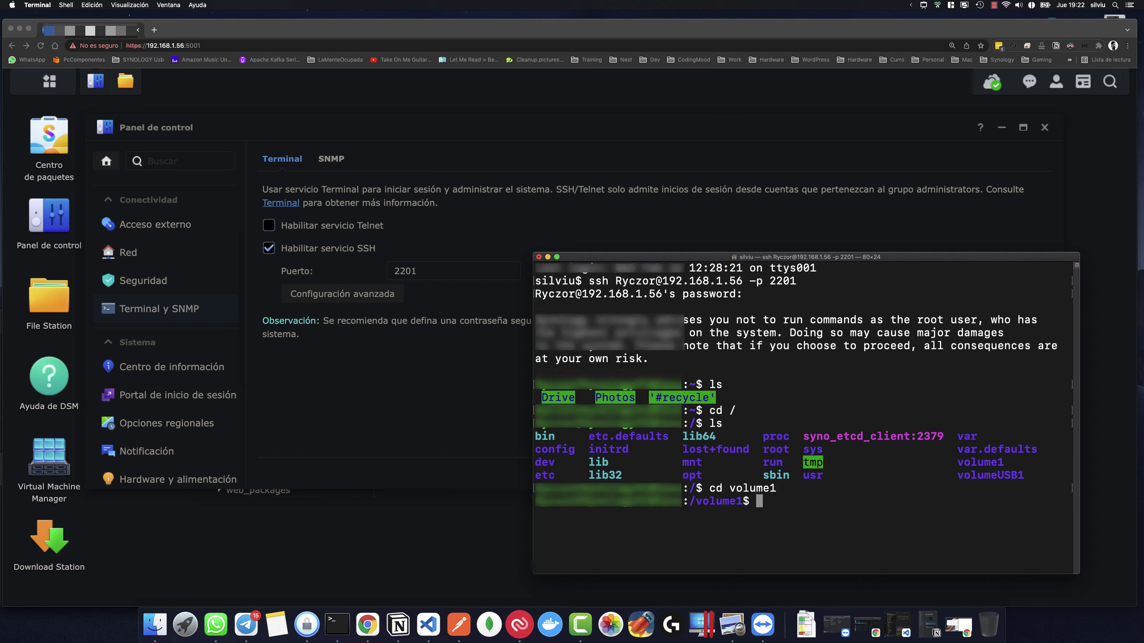
text(ls)
key(Return)
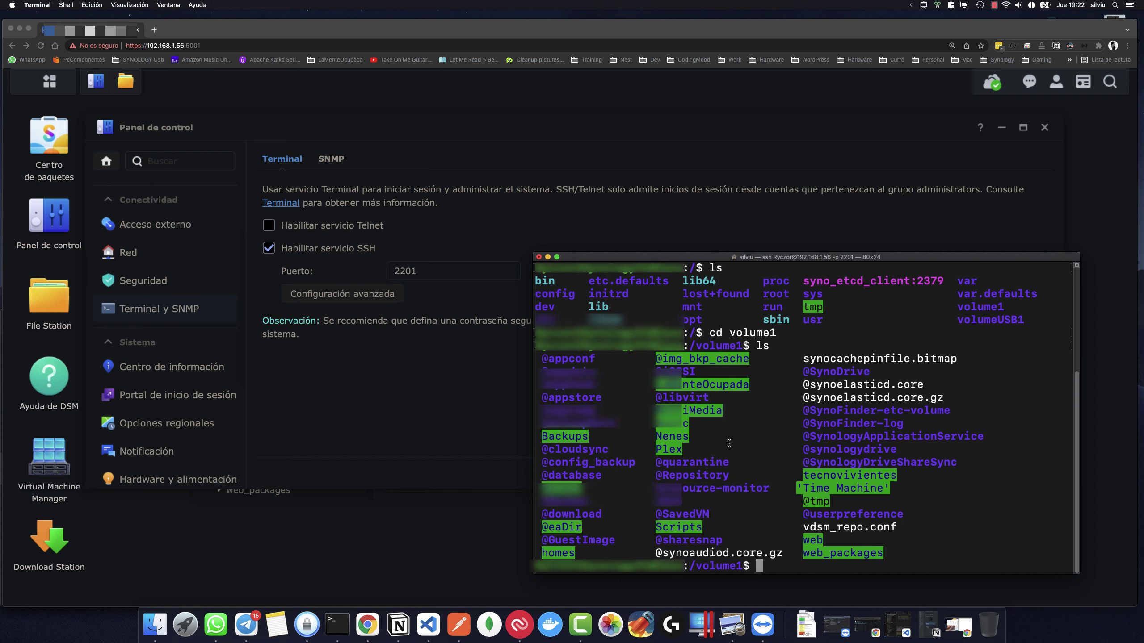
Point out the Scripts folder in the listing, then enter Scripts and list its contents
drag(770, 345, 755, 346)
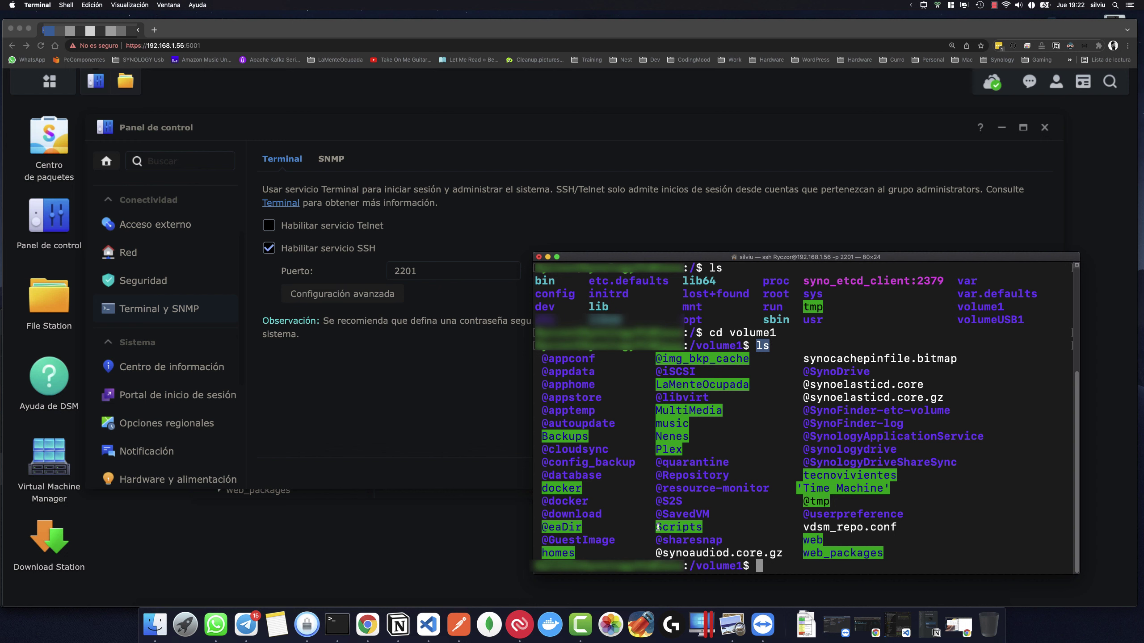
drag(655, 527, 701, 527)
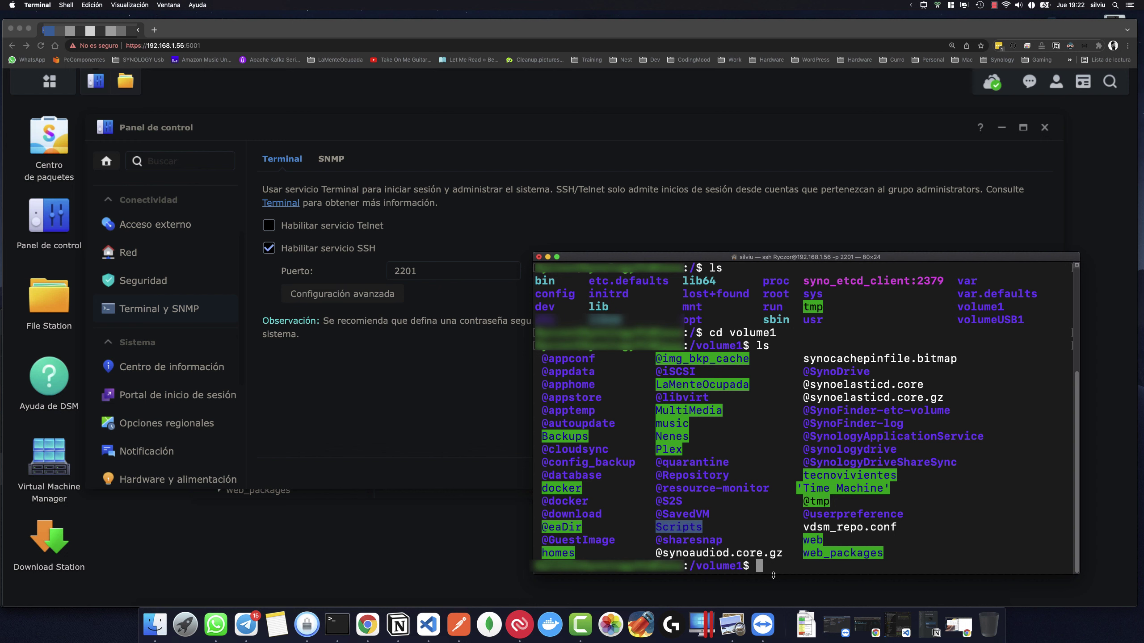
click(692, 525)
drag(703, 528, 656, 529)
click(771, 564)
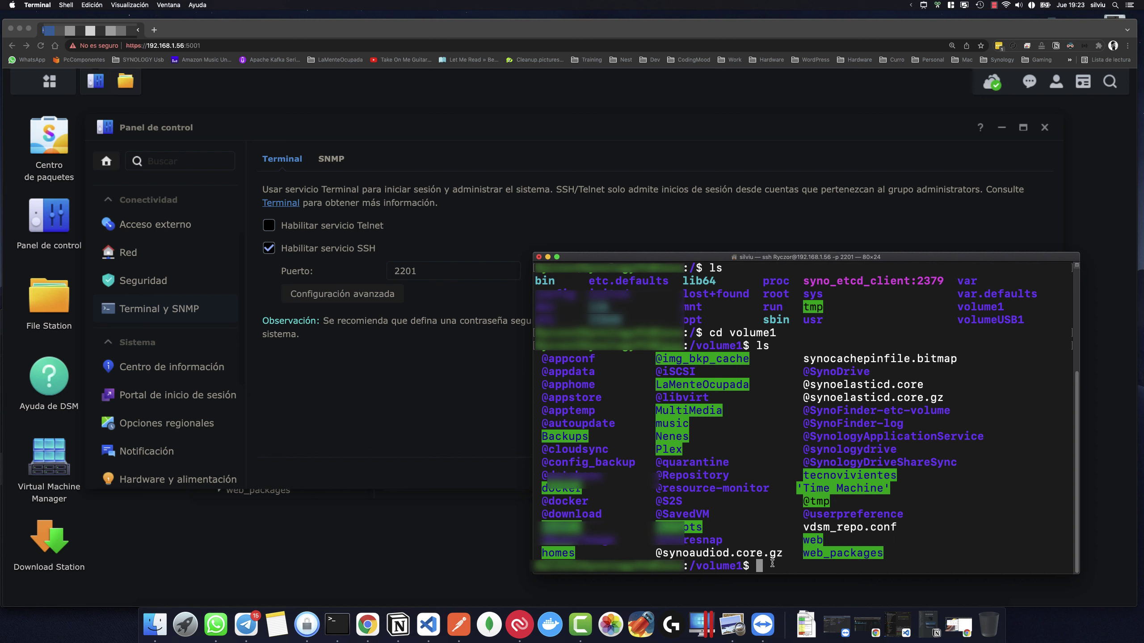
text(cd Sc)
text(ripts)
key(Return)
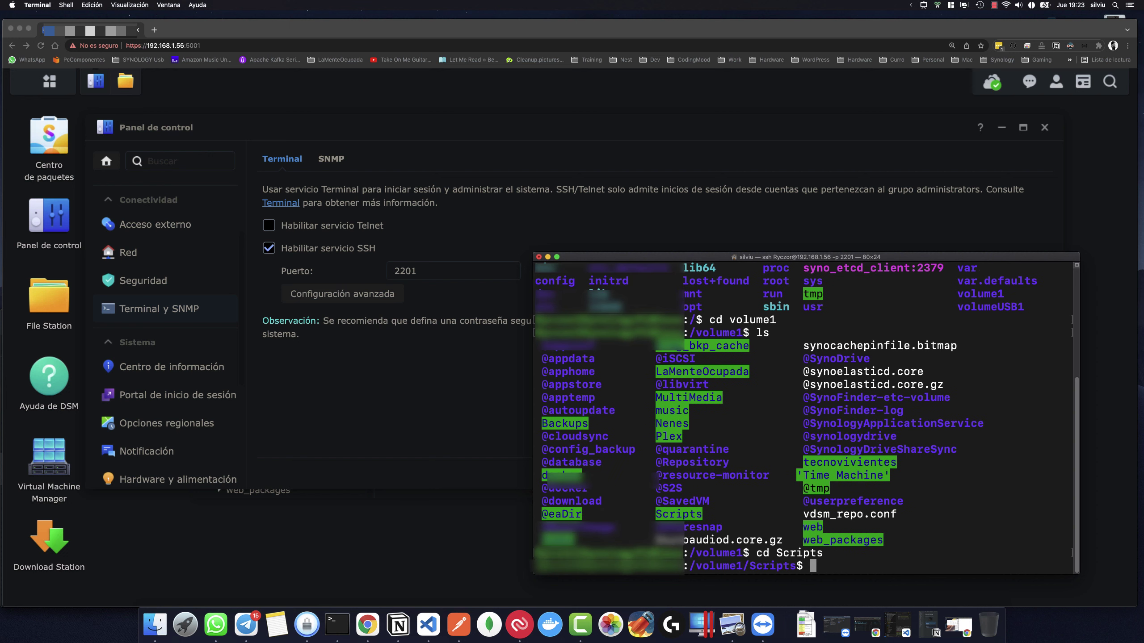
text(ls)
key(Return)
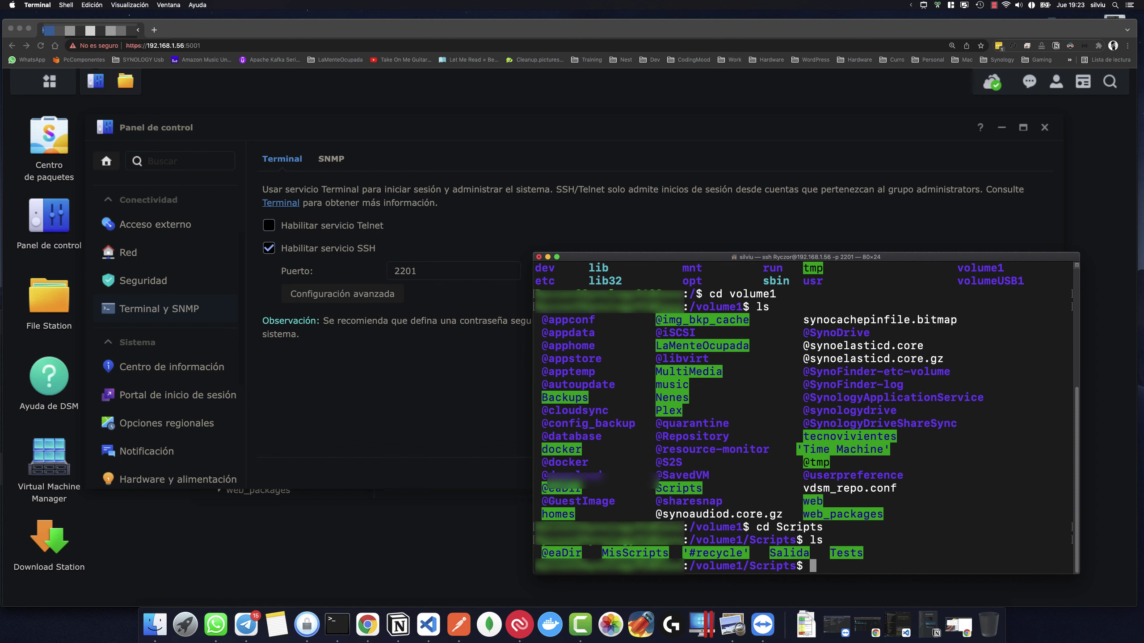
Go into Tests, then into Origen, and create an empty fich1.txt there with touch
text(cd )
text(Tests)
key(Return)
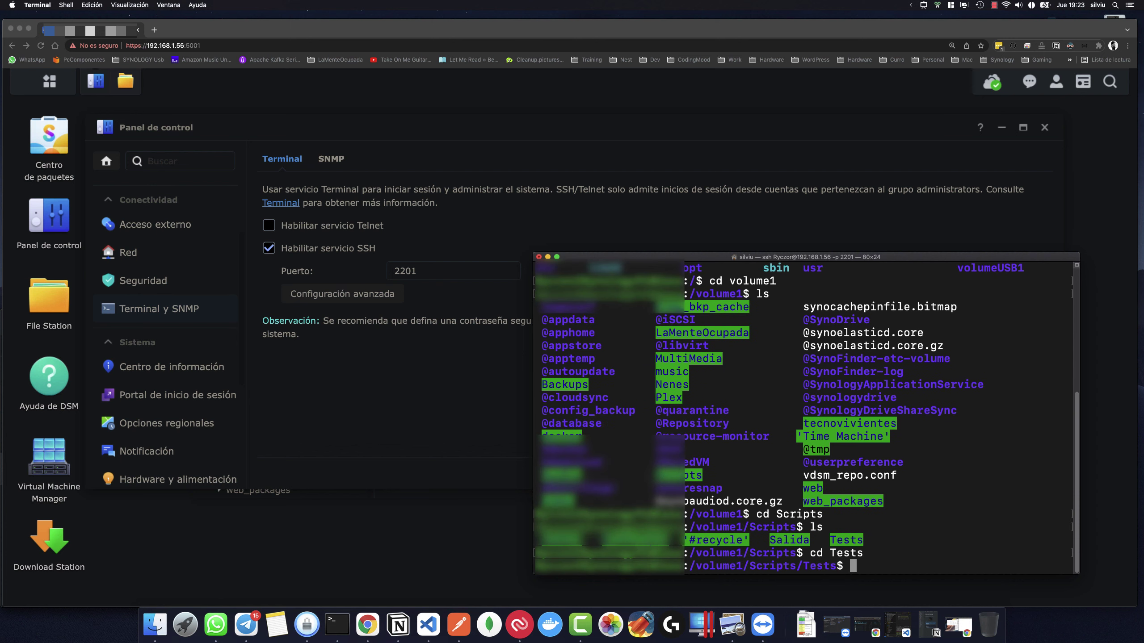
text(ls)
key(Return)
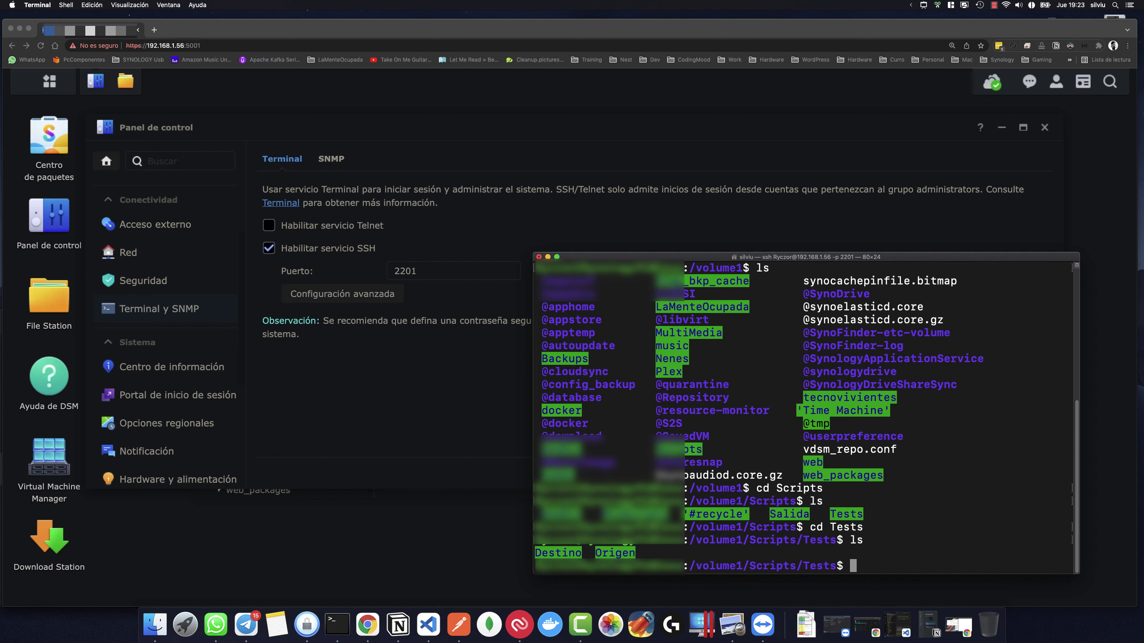
text(cd Ori)
text(gen)
key(Return)
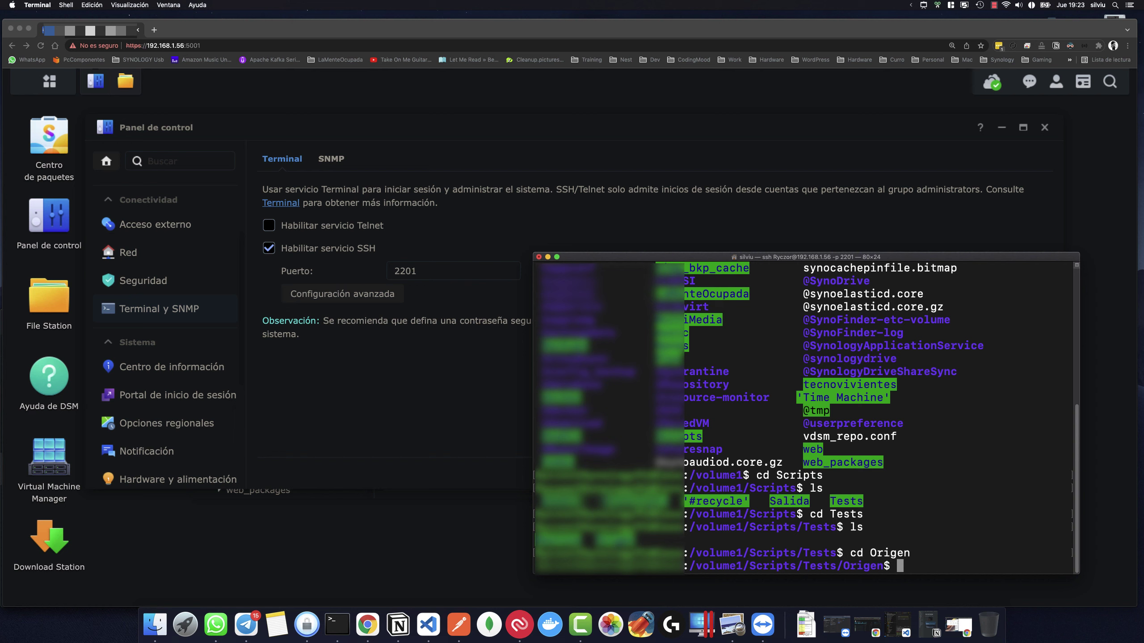
text(touc)
text(h f)
text(ich1.txt)
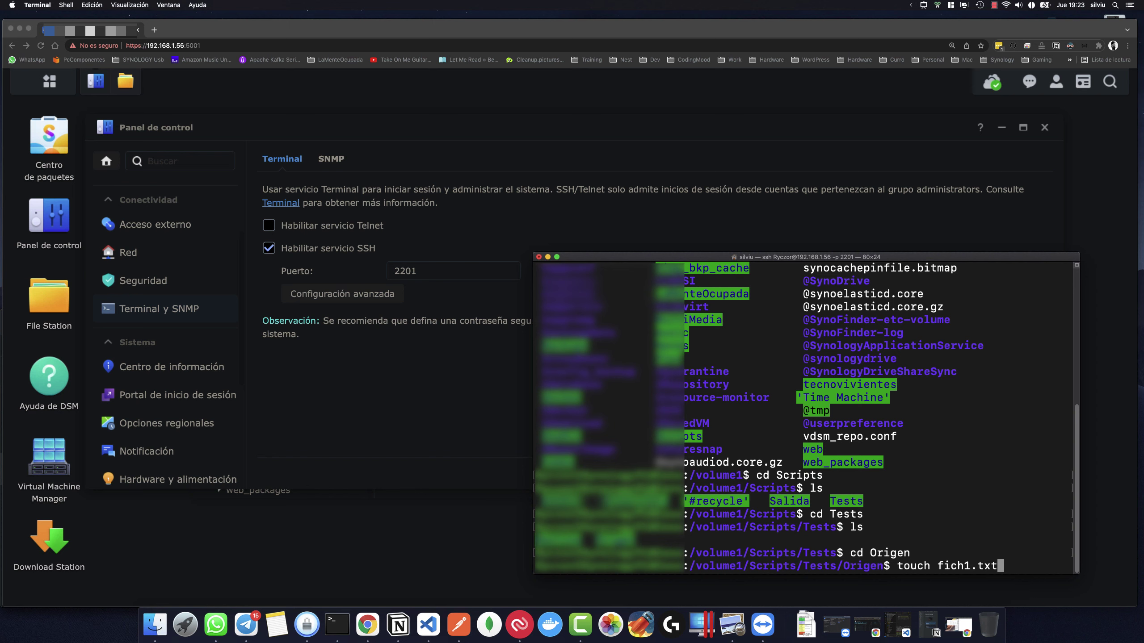
key(Return)
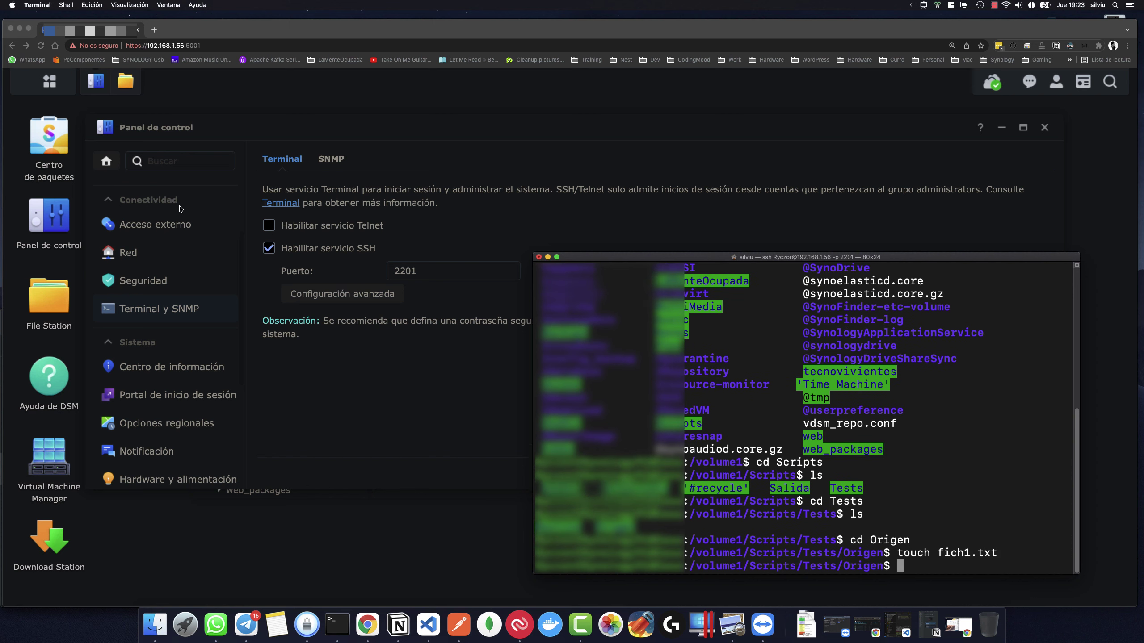
click(180, 209)
Open Scripts › Tests › Origen in File Station and confirm the 0-byte fich1.txt is listed
click(125, 81)
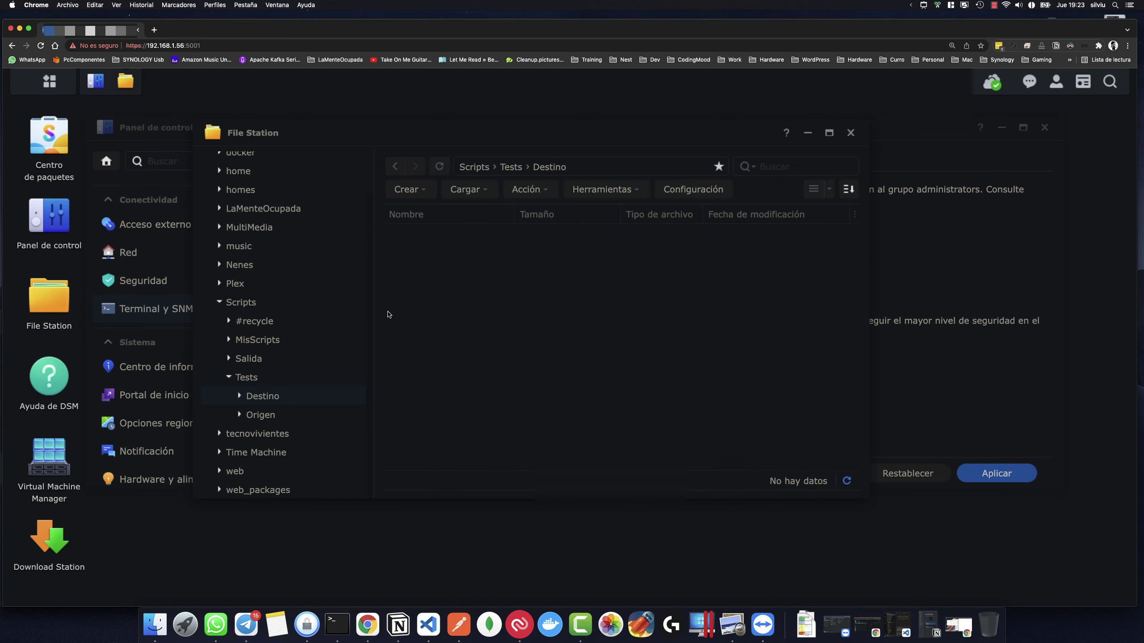
click(268, 415)
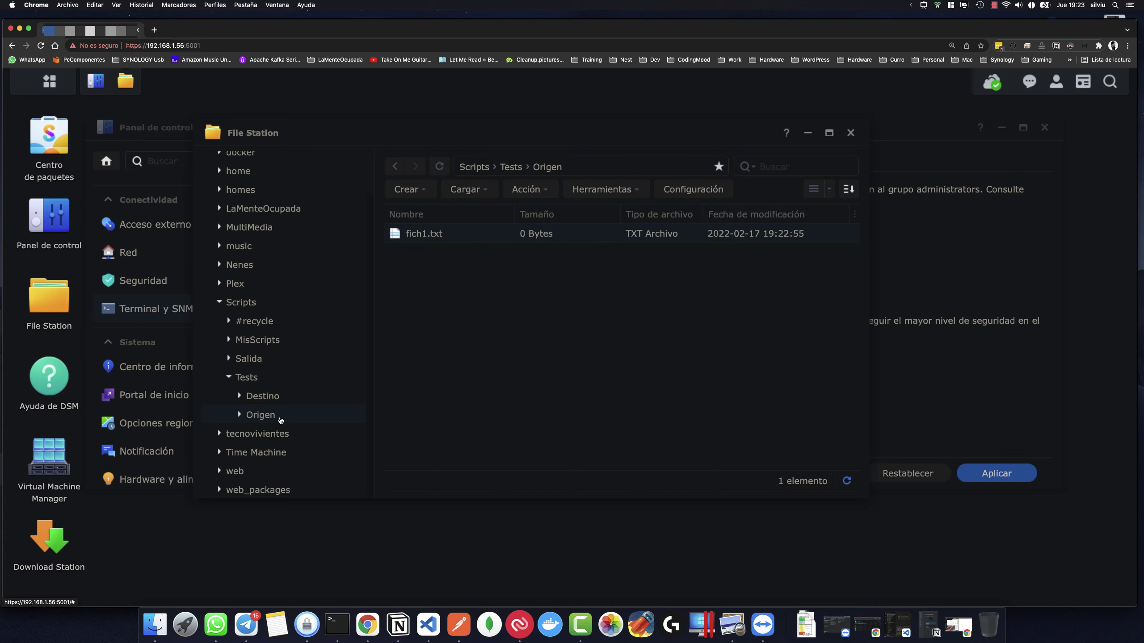
mouse_move(254, 394)
mouse_down()
mouse_move(270, 415)
mouse_move(274, 407)
mouse_up()
Review CopiaFicheros.sh's SRC_DIR and DEST_DIR paths under /volume1/Scripts/Tests (Origen and Destino)
click(427, 626)
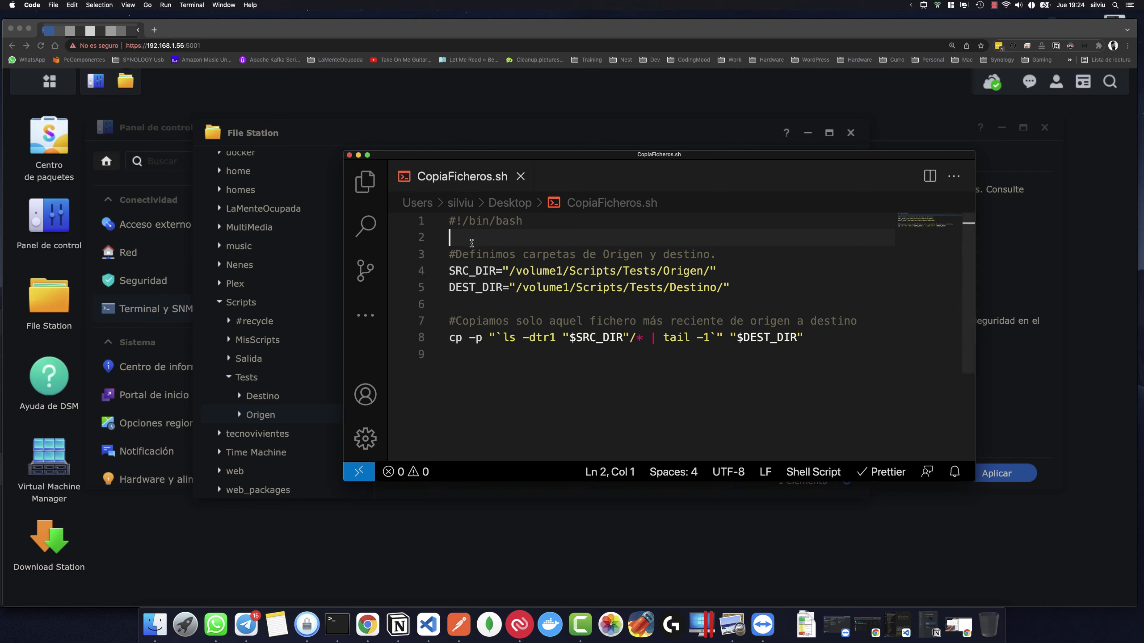
click(752, 256)
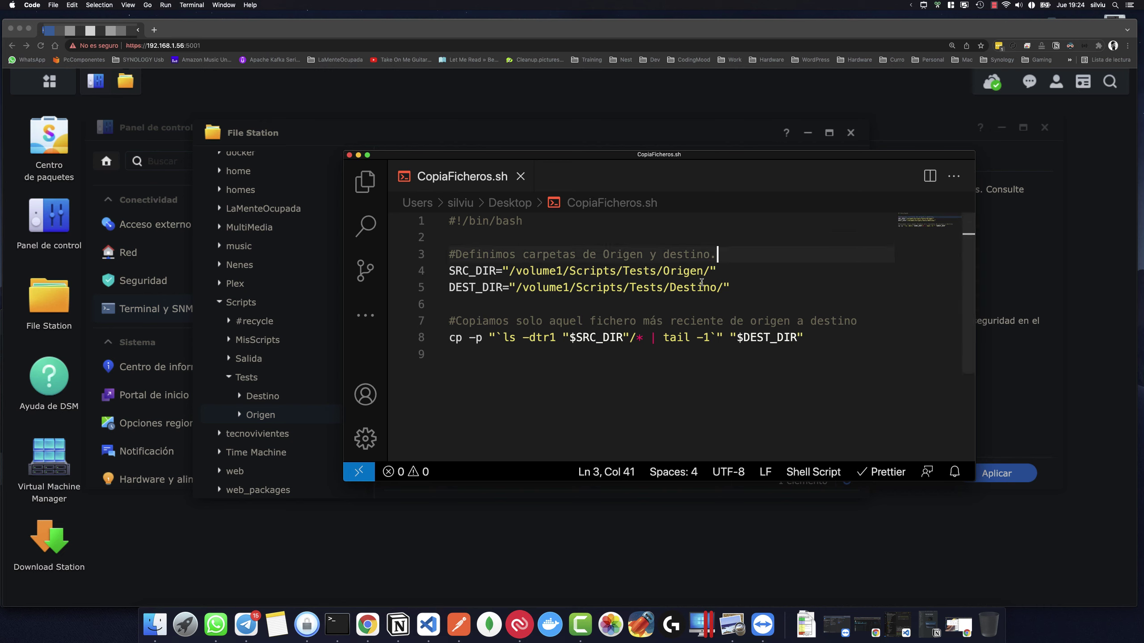
double_click(474, 272)
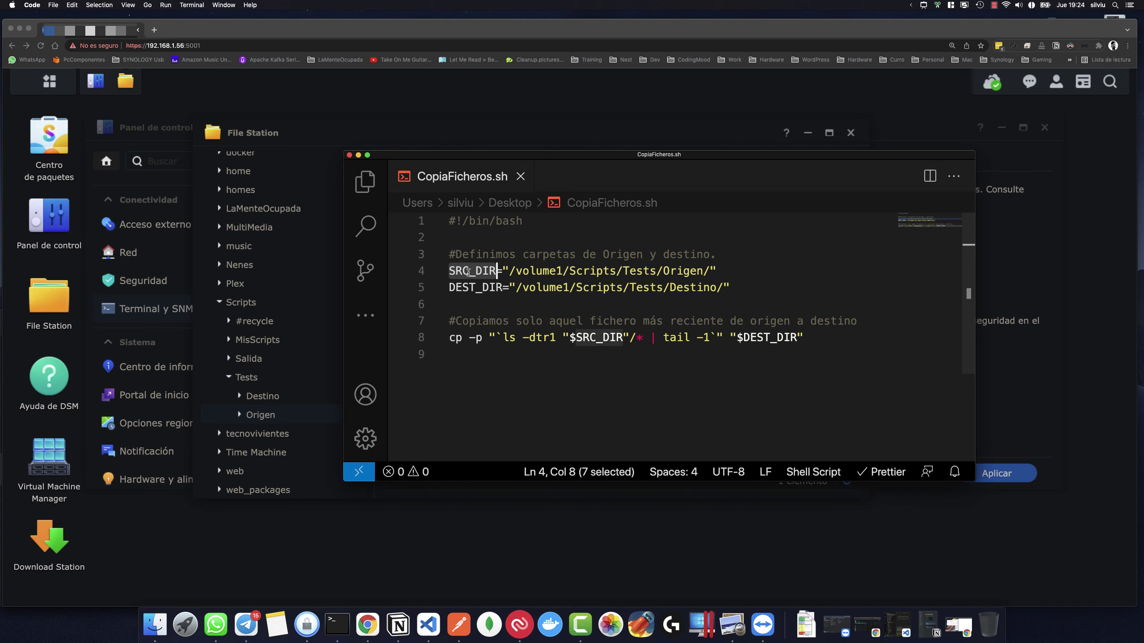
double_click(468, 287)
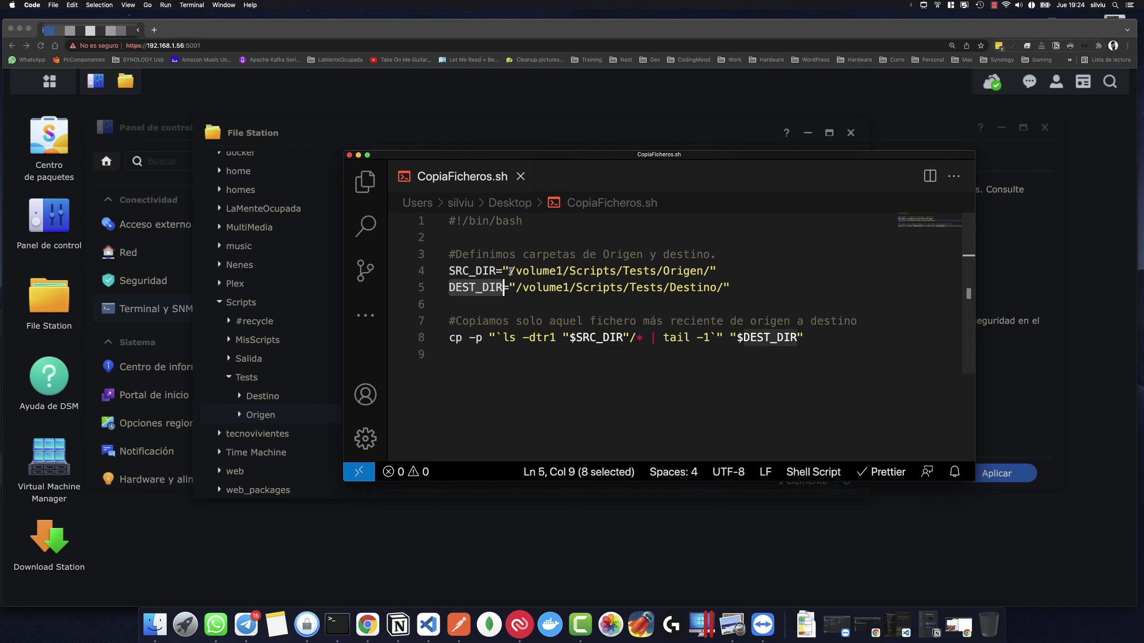
drag(509, 271, 708, 275)
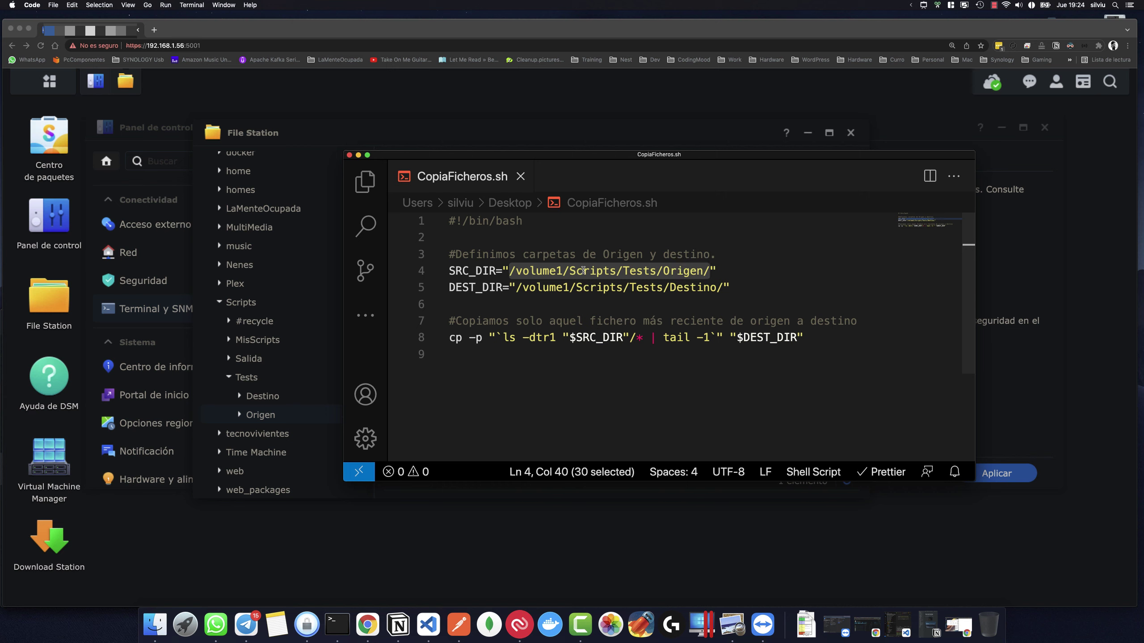
click(568, 270)
drag(568, 270, 509, 271)
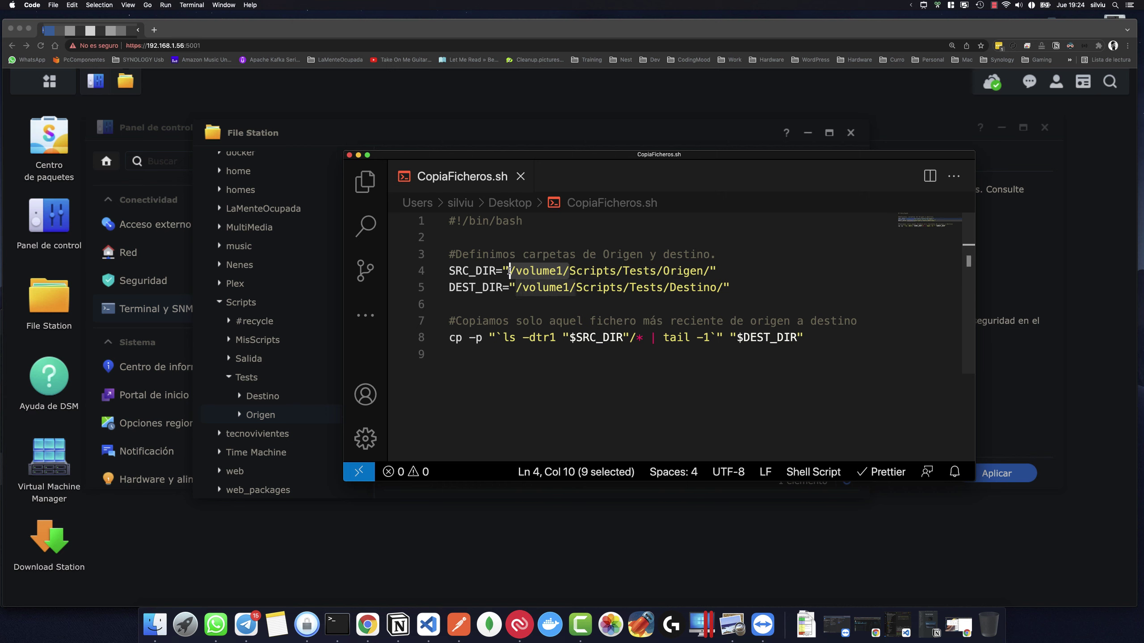
click(590, 271)
double_click(594, 271)
double_click(644, 270)
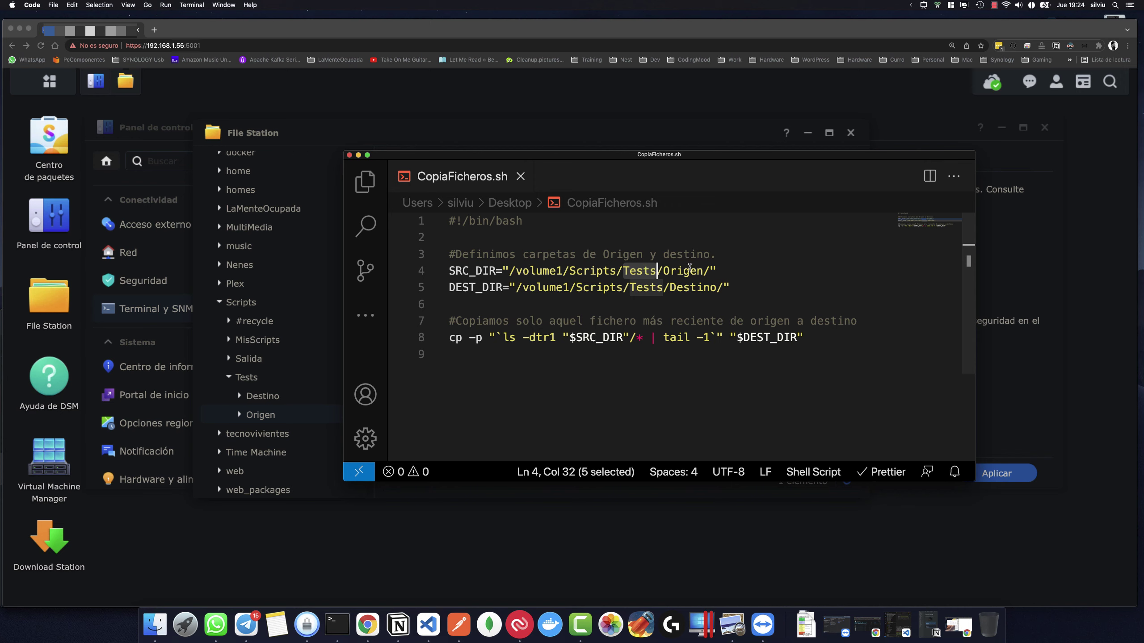
double_click(687, 271)
double_click(698, 286)
click(738, 287)
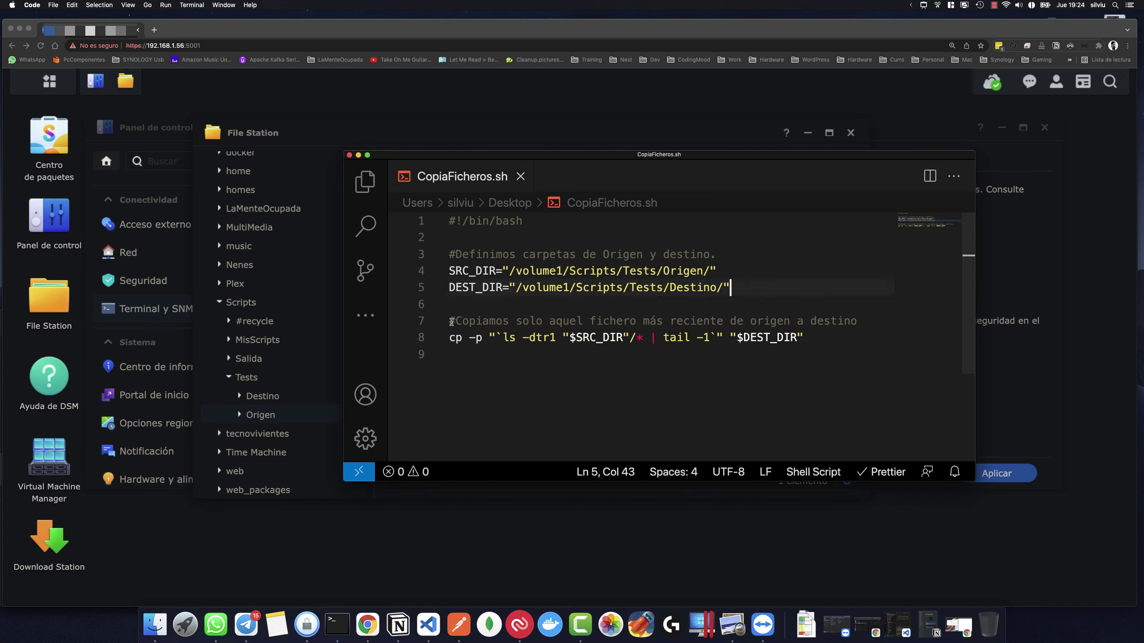
Walk through the line-8 copy command: cp, ls -dtr1, tail -1, SRC_DIR and DEST_DIR
drag(449, 321, 863, 329)
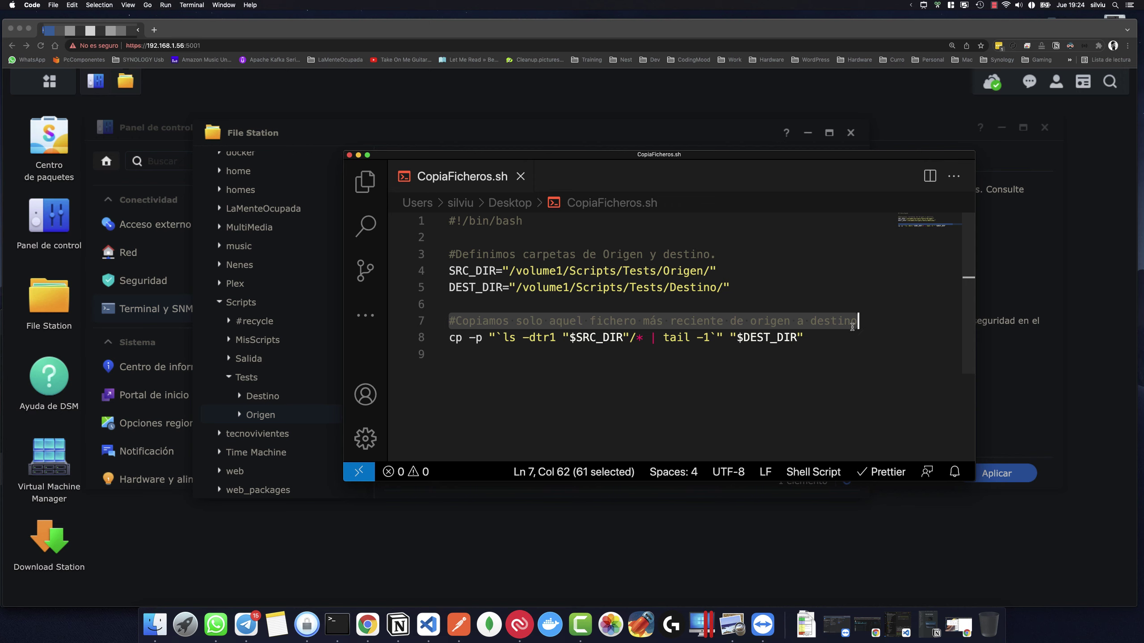
drag(490, 338, 569, 337)
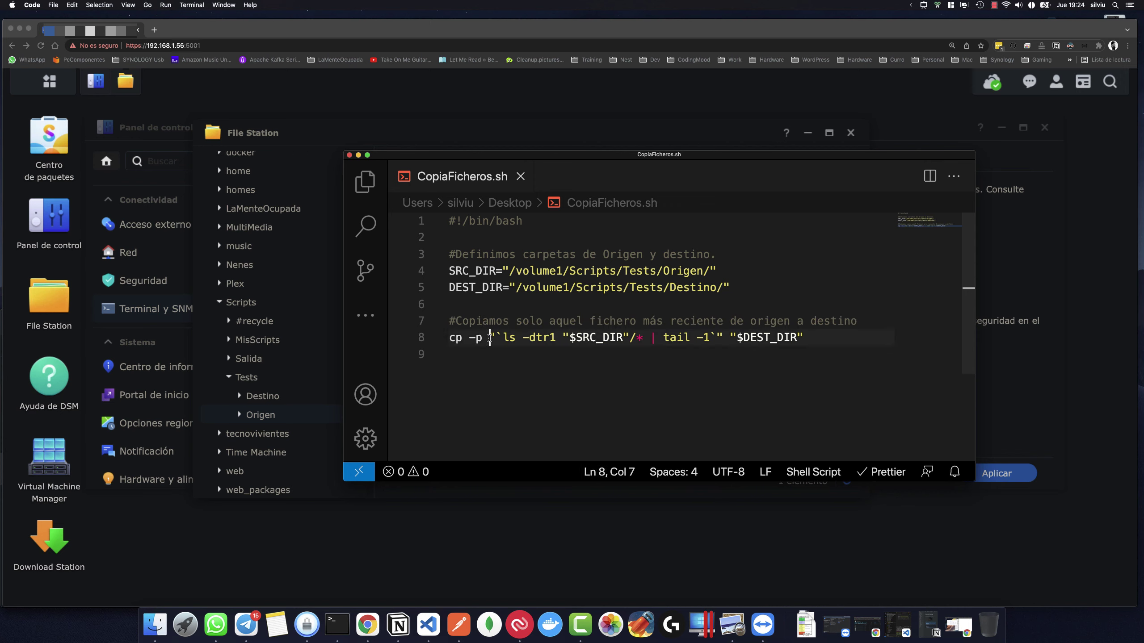
click(664, 338)
key(super+Right)
drag(450, 338, 470, 338)
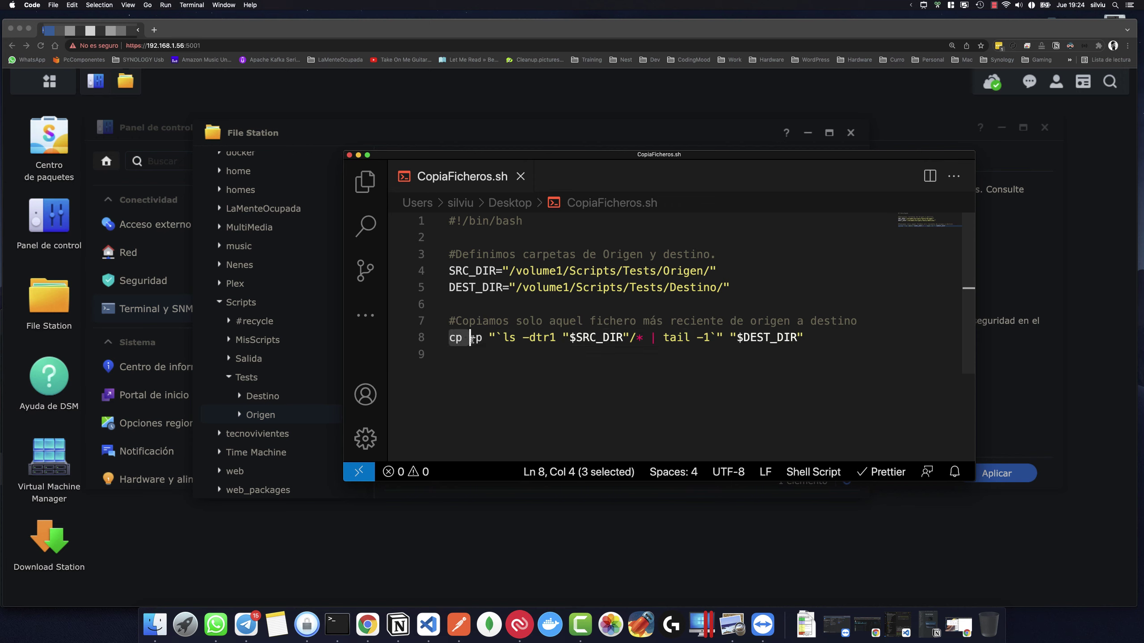
mouse_move(623, 338)
mouse_down()
mouse_move(576, 338)
mouse_move(629, 338)
mouse_up()
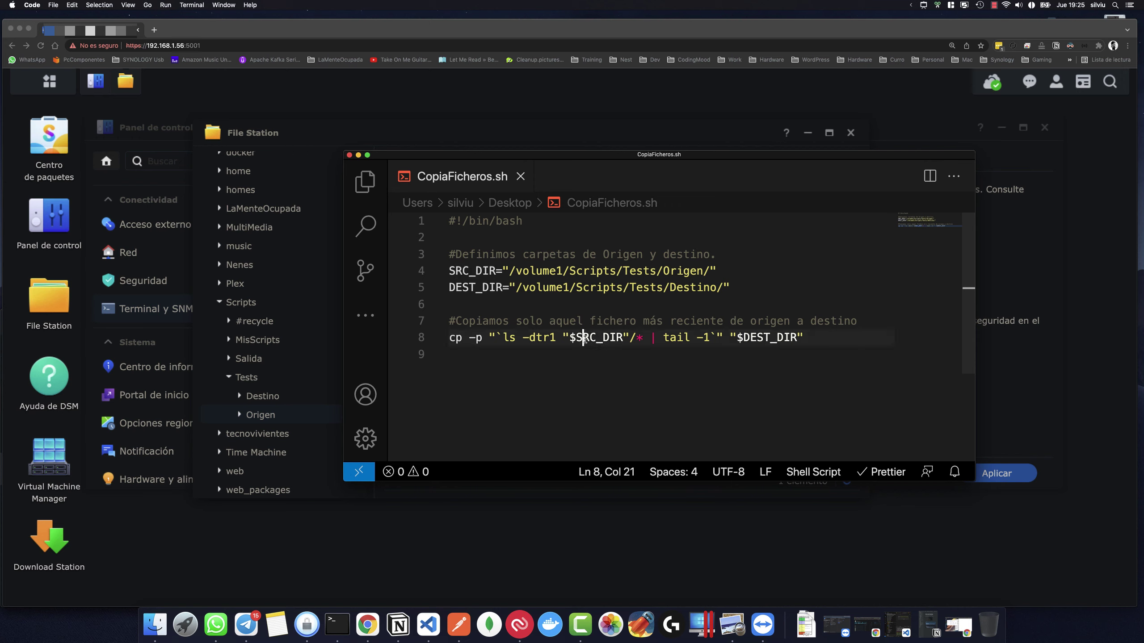
double_click(581, 338)
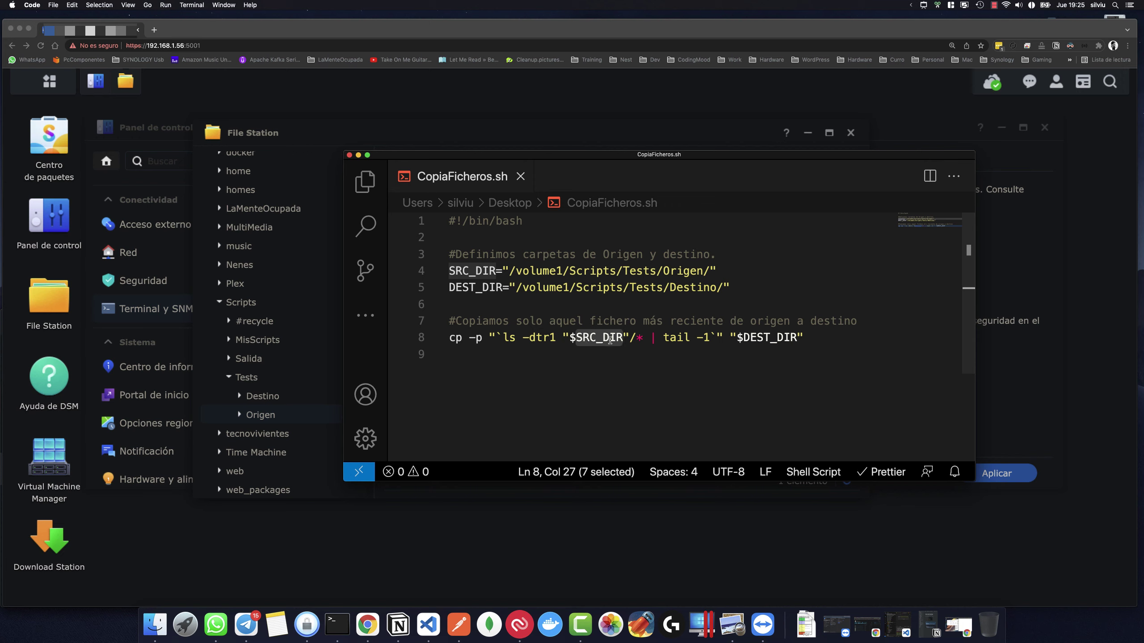
double_click(765, 337)
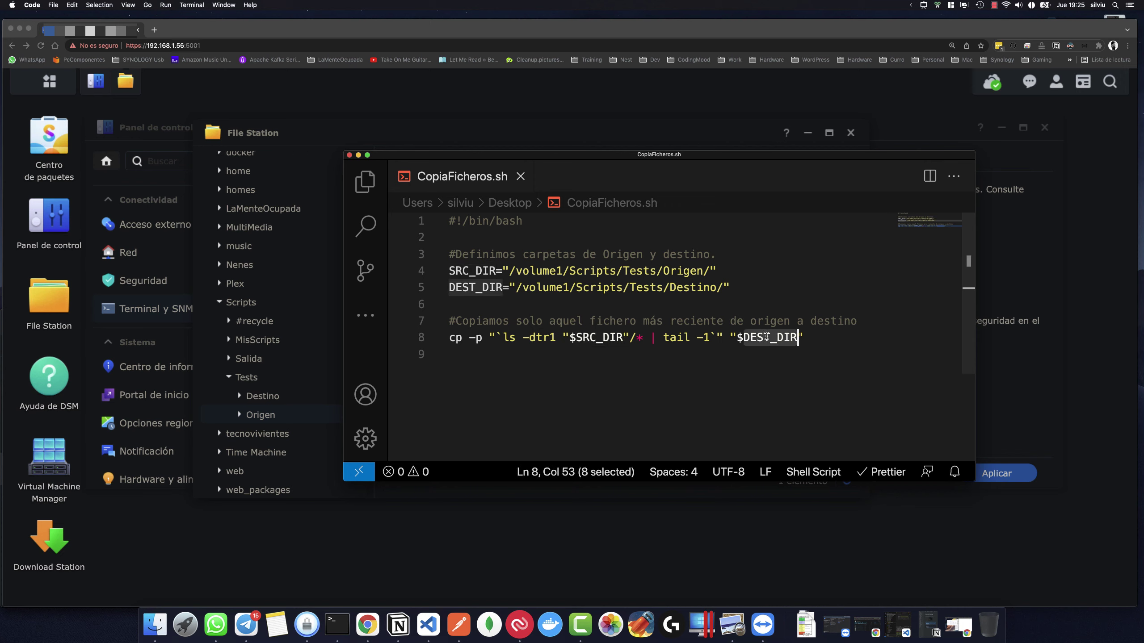
drag(489, 338, 563, 338)
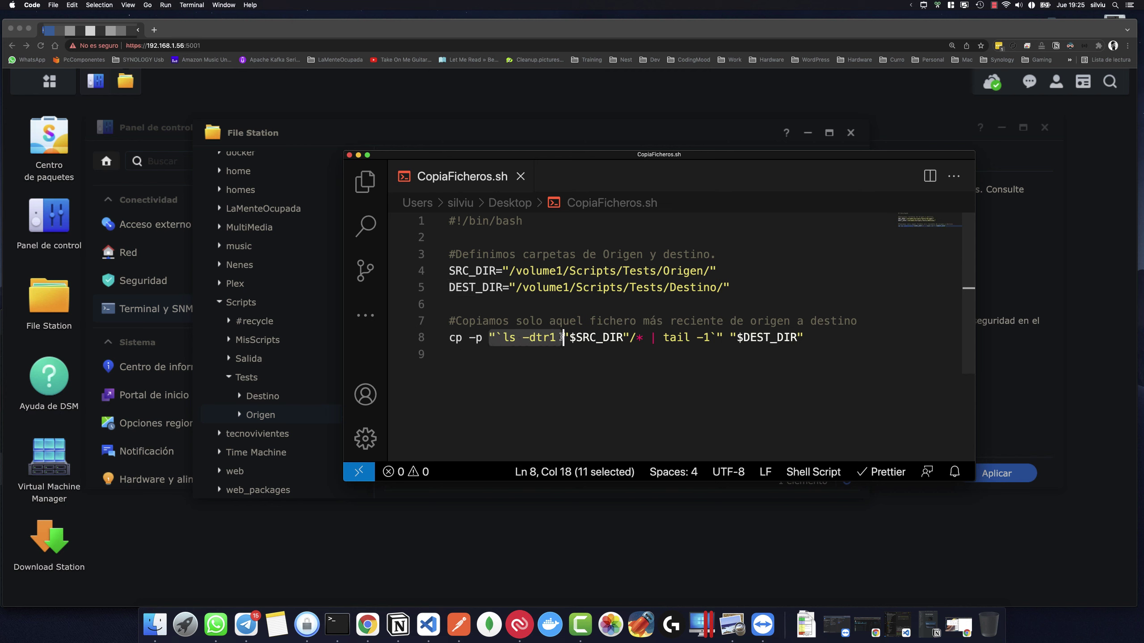
drag(663, 337, 724, 338)
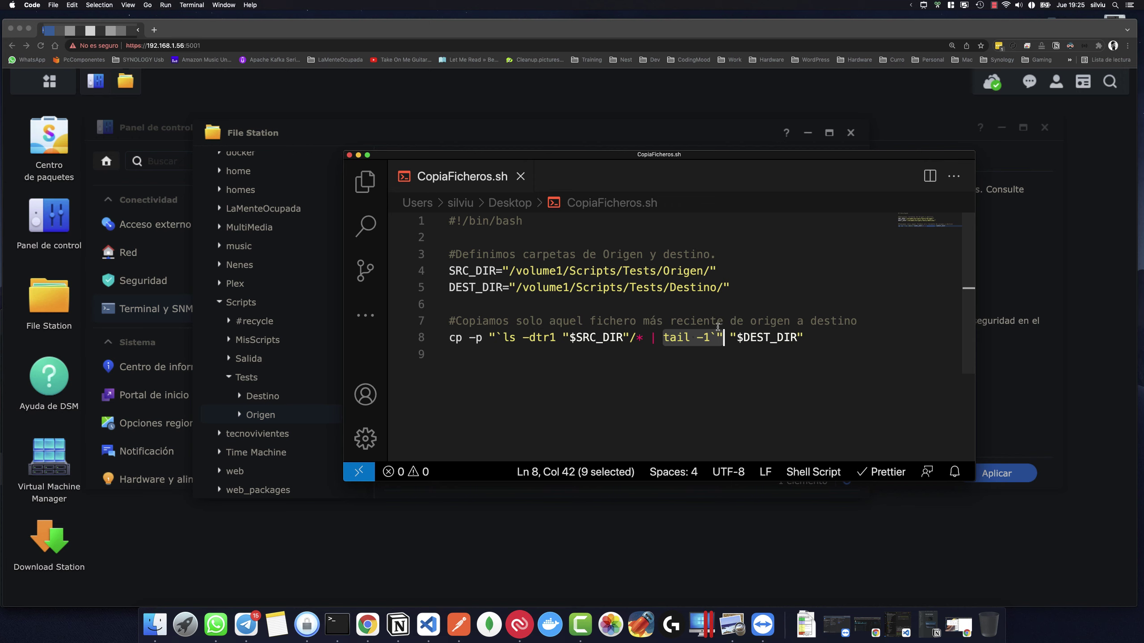
click(813, 335)
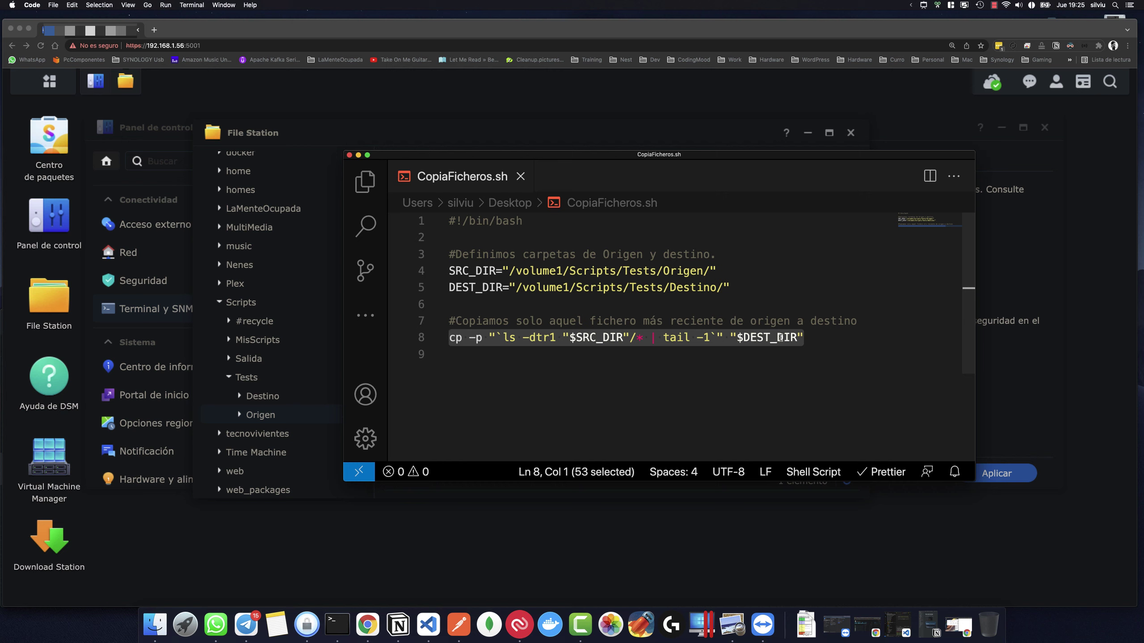
Recheck how DEST_DIR and SRC_DIR link the copy command to lines 4 and 5
drag(797, 337, 743, 337)
click(814, 339)
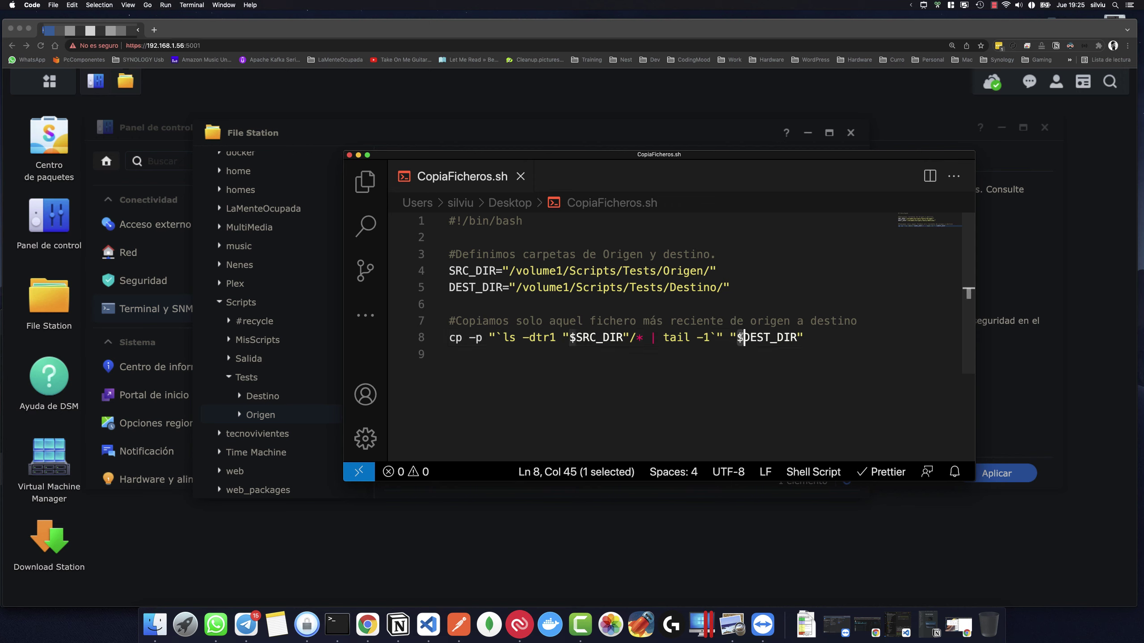
double_click(746, 337)
double_click(462, 271)
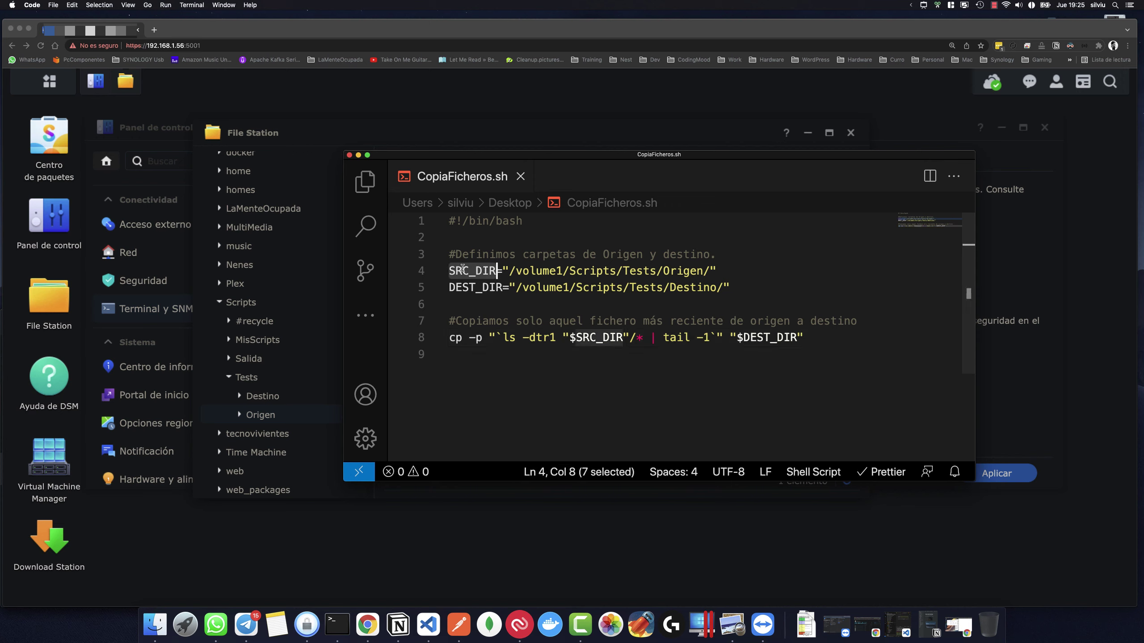
double_click(473, 287)
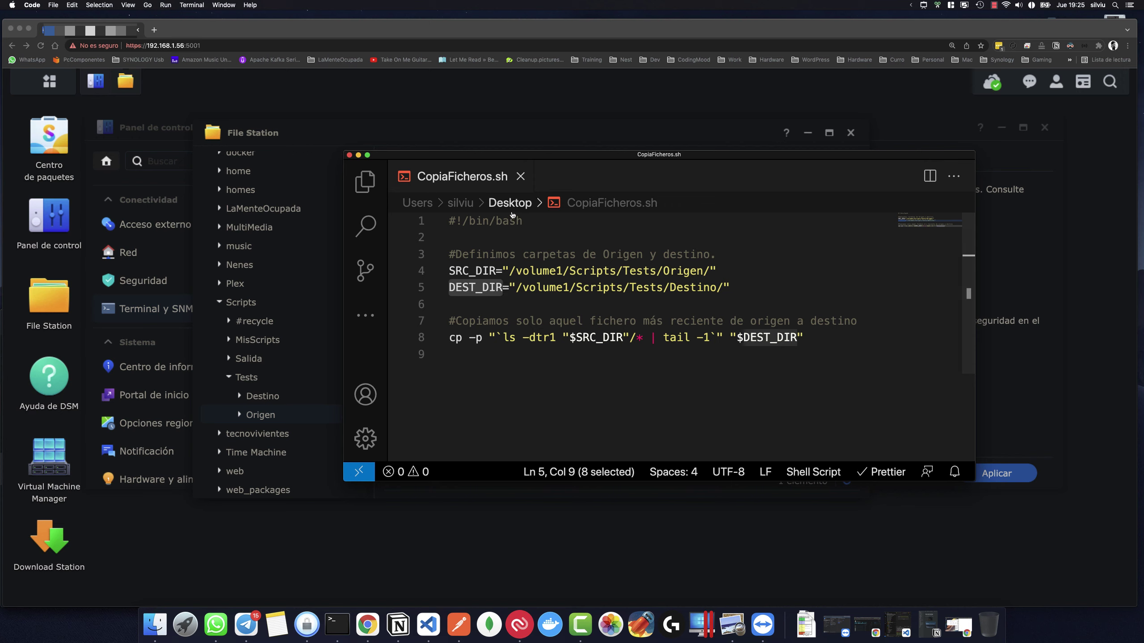
click(732, 291)
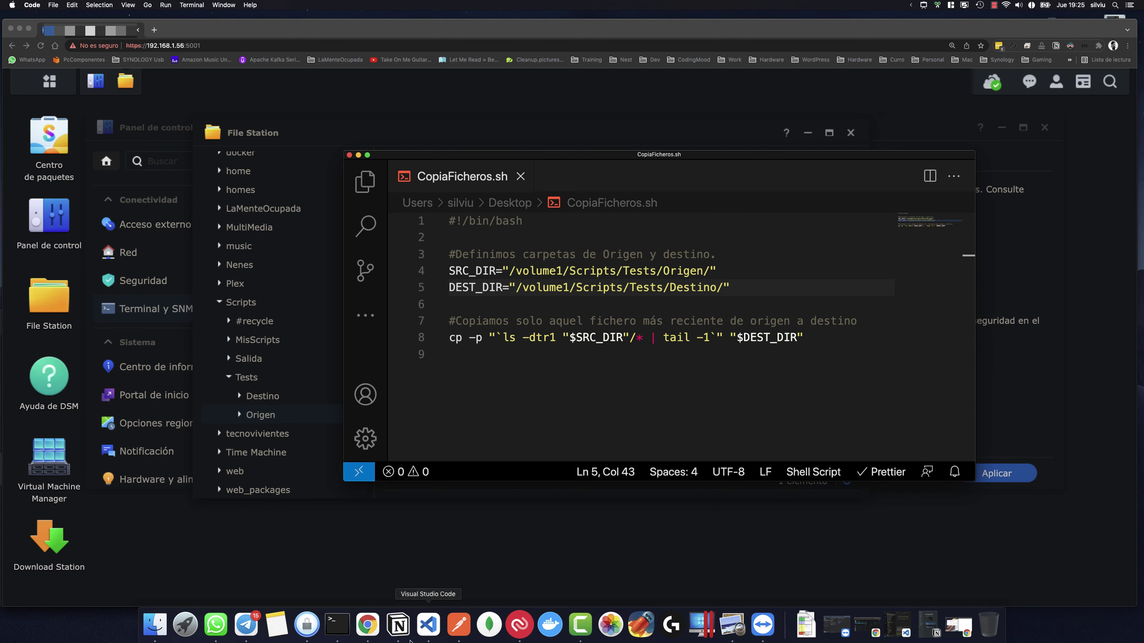
click(245, 624)
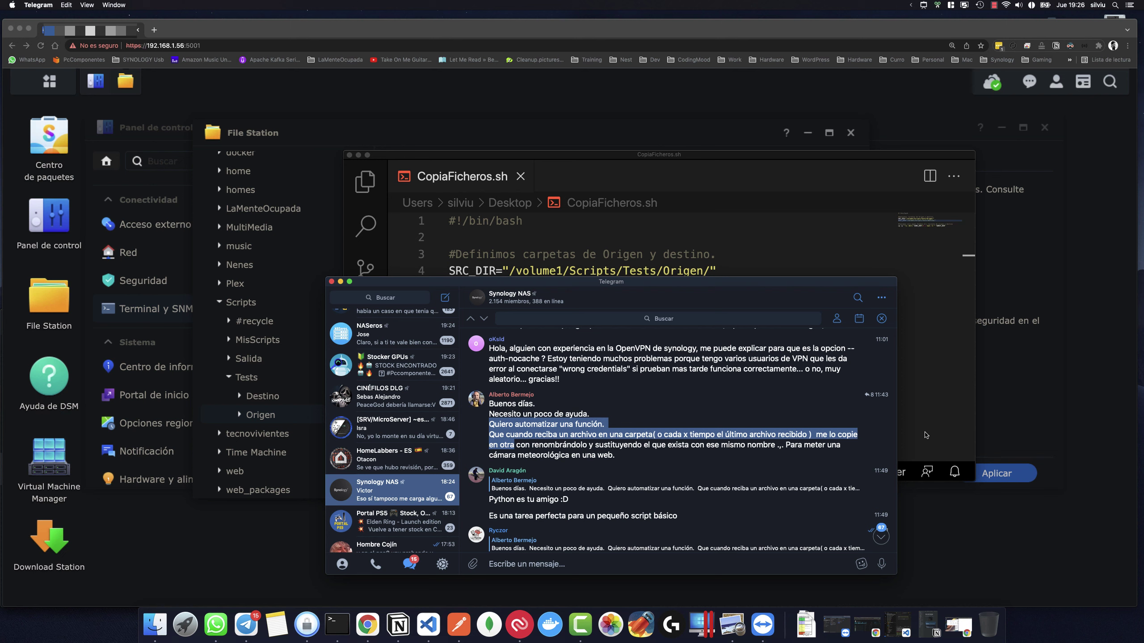
Reveal CopiaFicheros.sh in Finder from its VS Code tab, then return to the DSM page
click(925, 435)
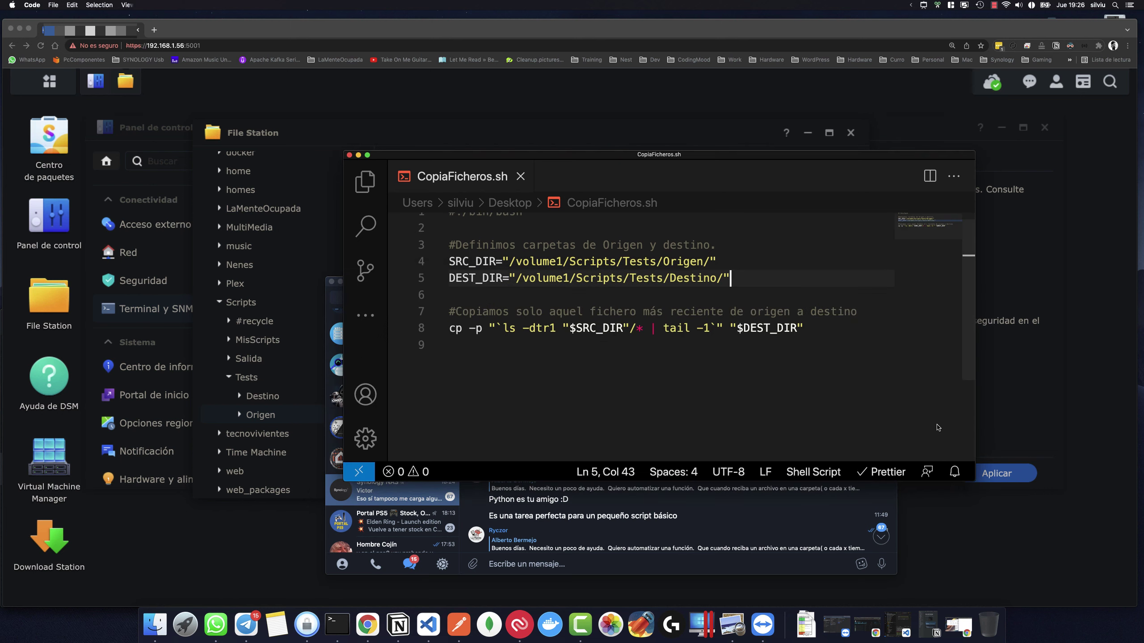
click(720, 365)
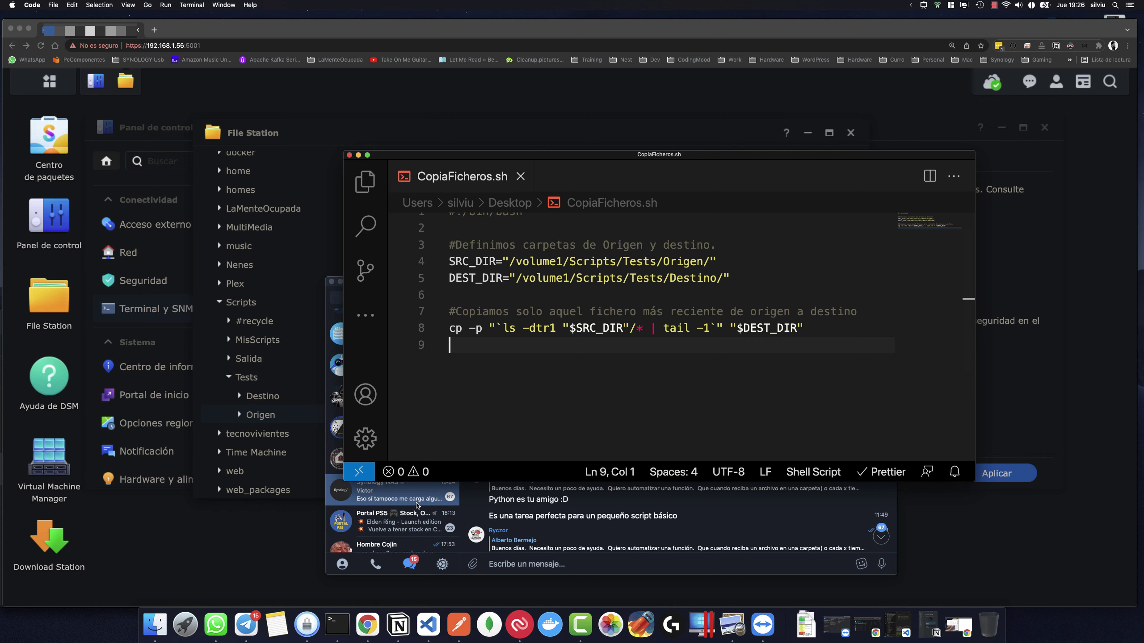
right_click(456, 176)
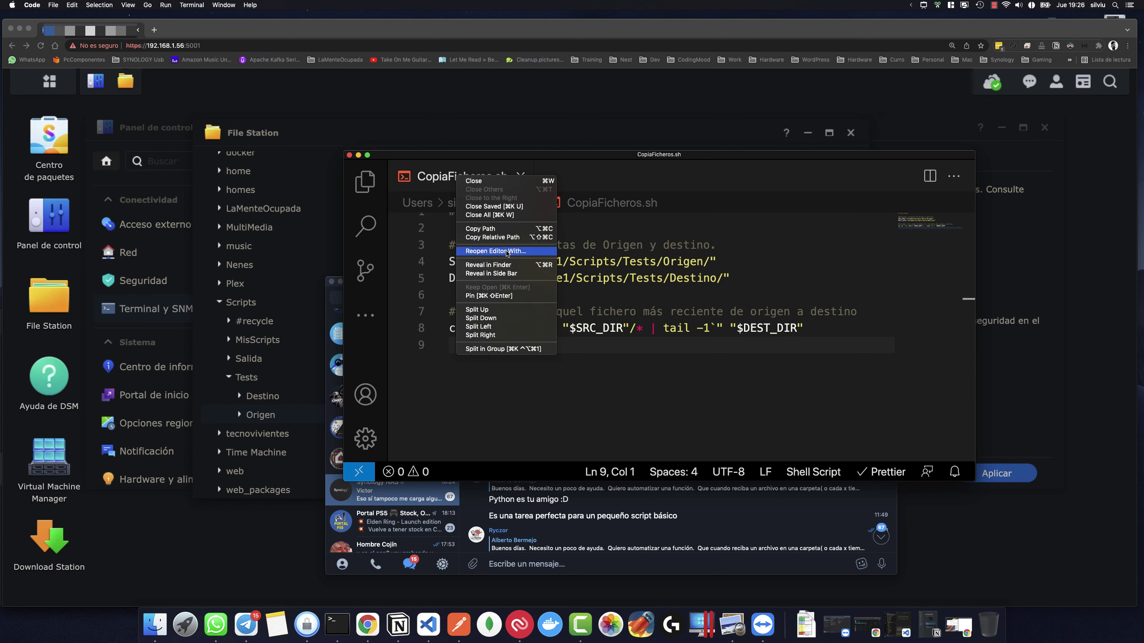
click(495, 265)
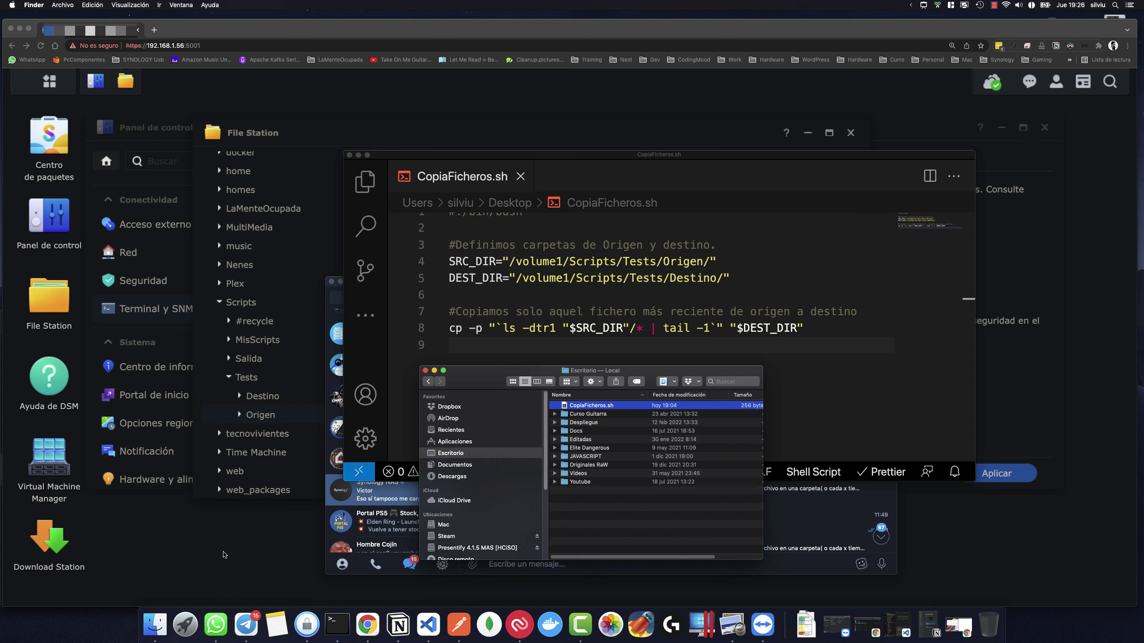
click(225, 553)
click(123, 86)
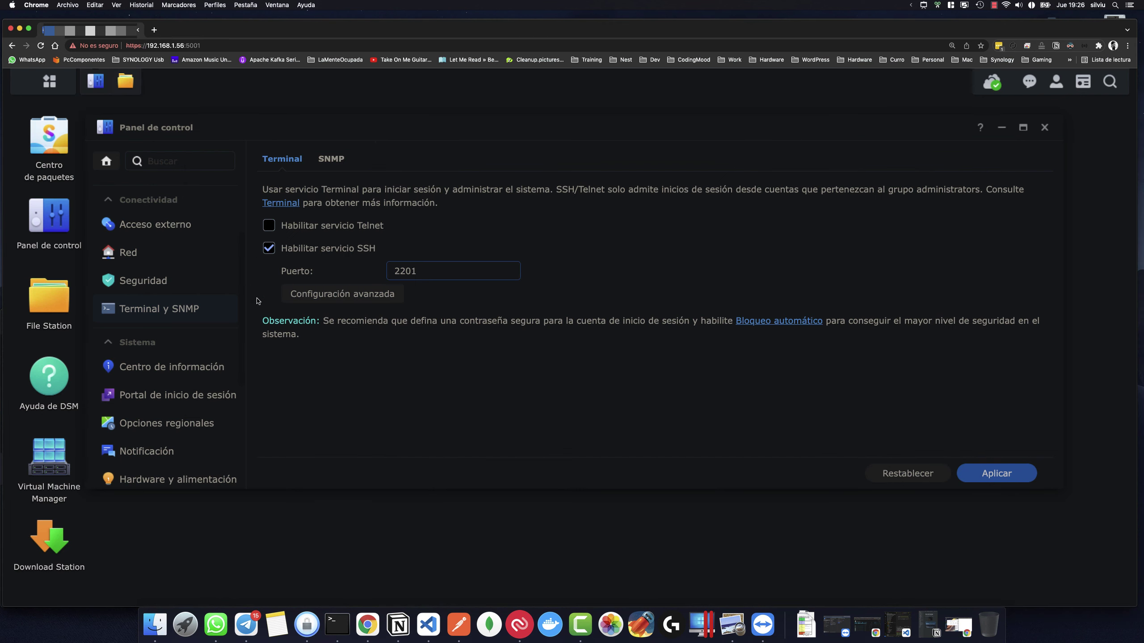
Drag the edited CopiaFicheros.sh from the Finder Desktop into Scripts/MisScripts and check its contents
click(1045, 128)
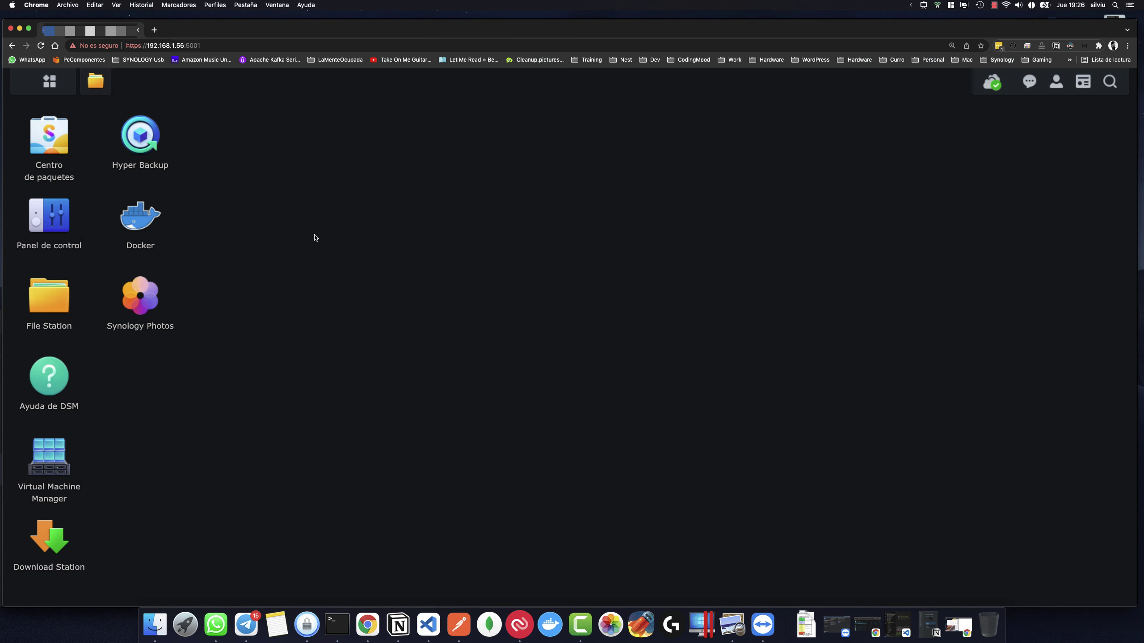
click(97, 83)
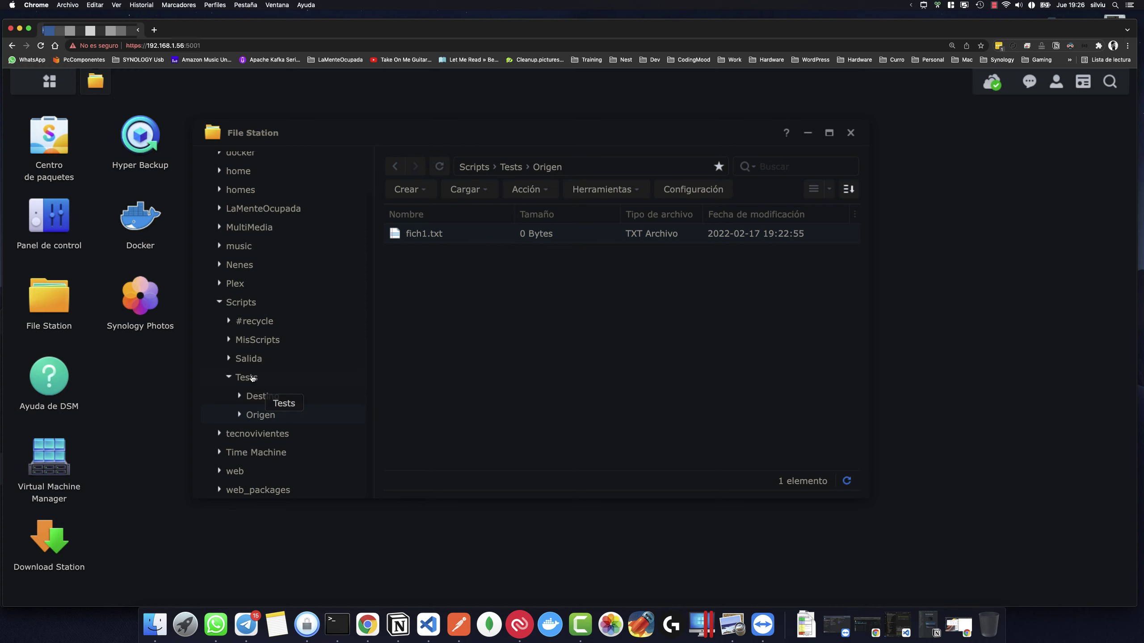
click(254, 342)
drag(441, 233, 460, 632)
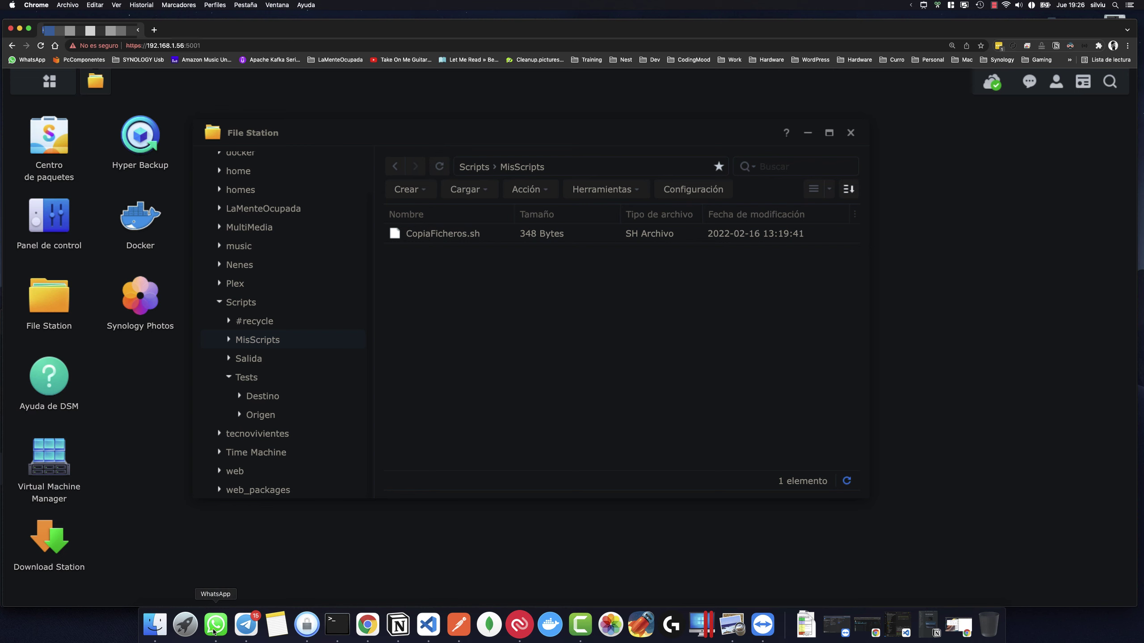
drag(460, 632, 165, 626)
click(164, 627)
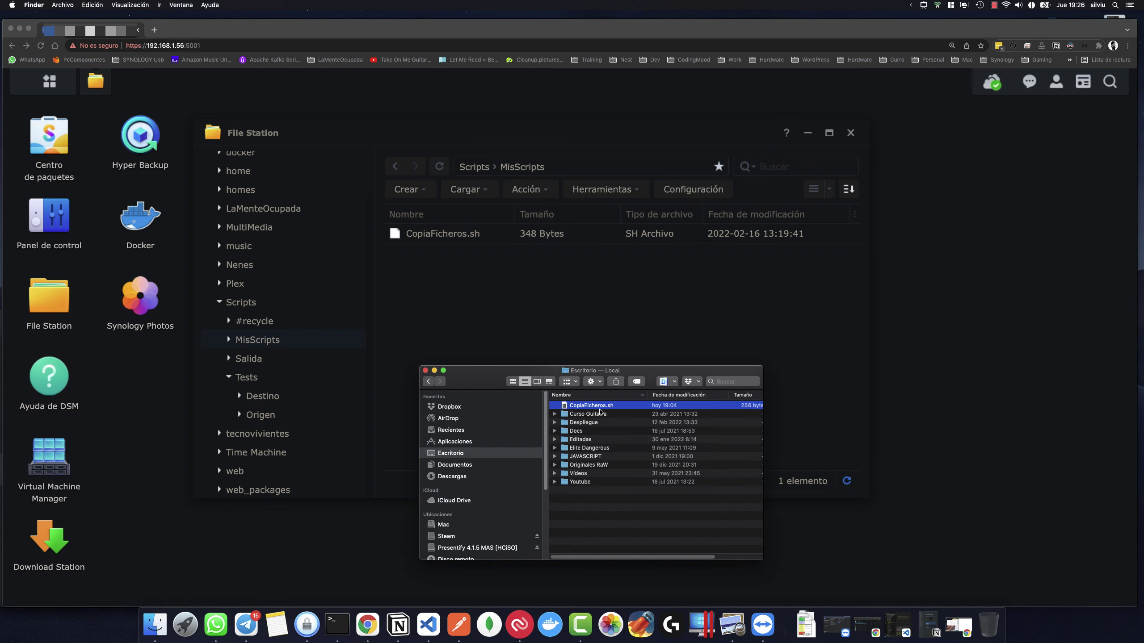
drag(591, 405, 500, 321)
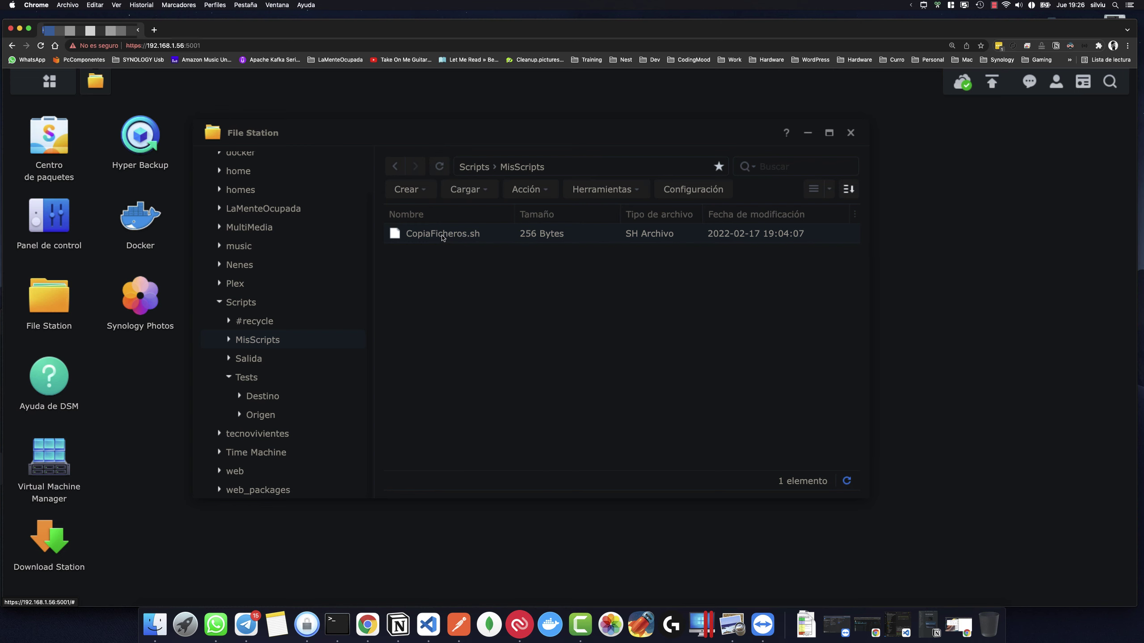
double_click(443, 234)
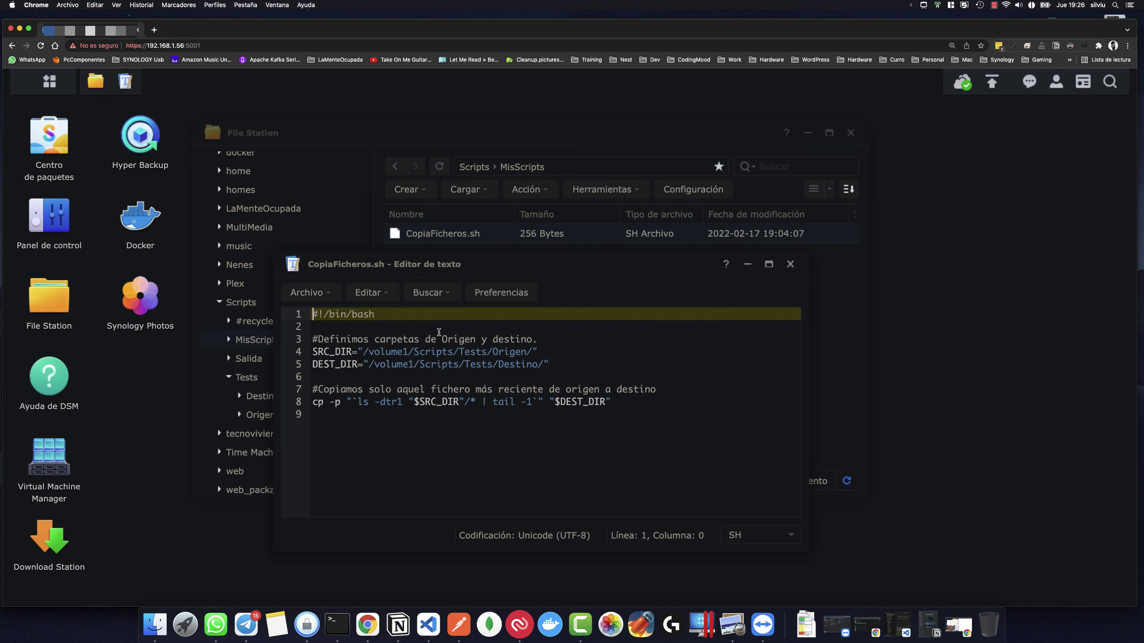
click(790, 265)
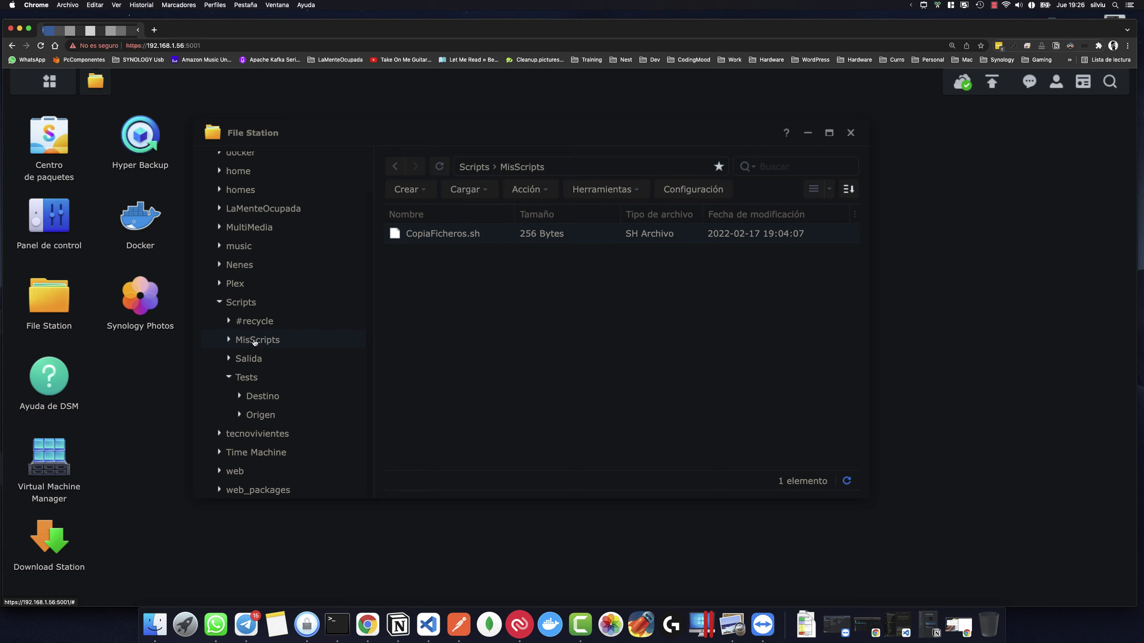
right_click(255, 342)
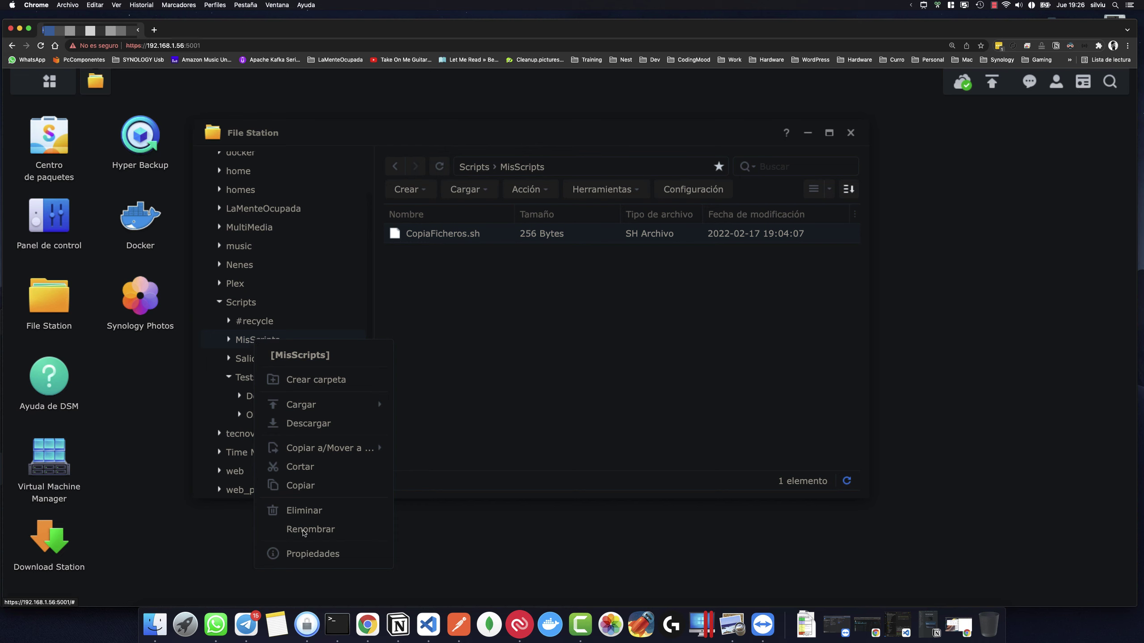
click(296, 340)
right_click(296, 340)
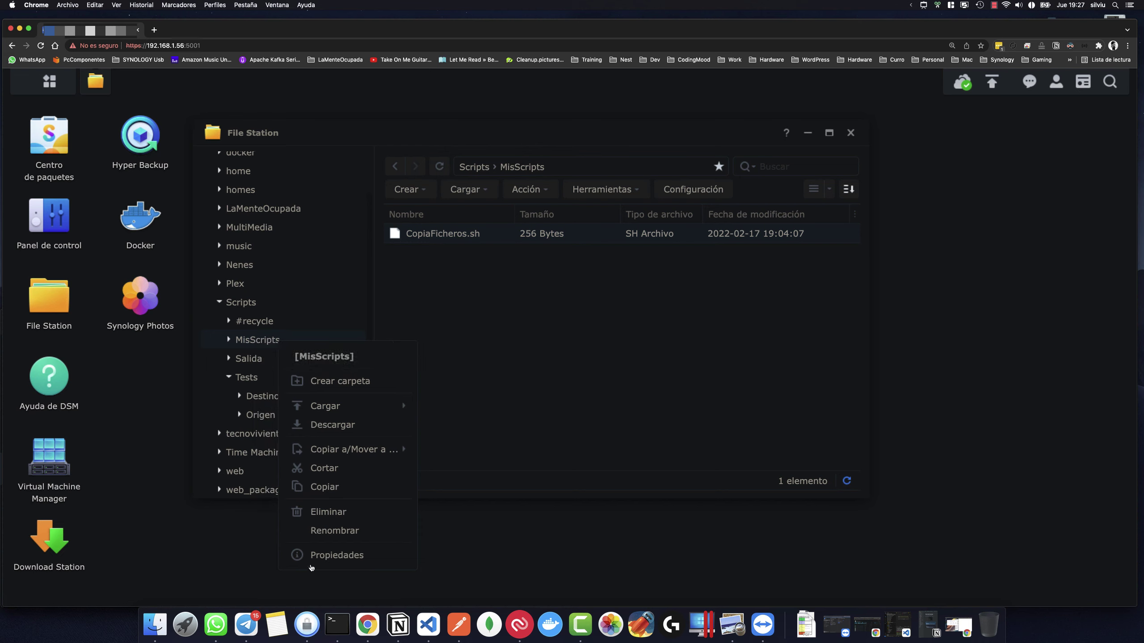
click(323, 556)
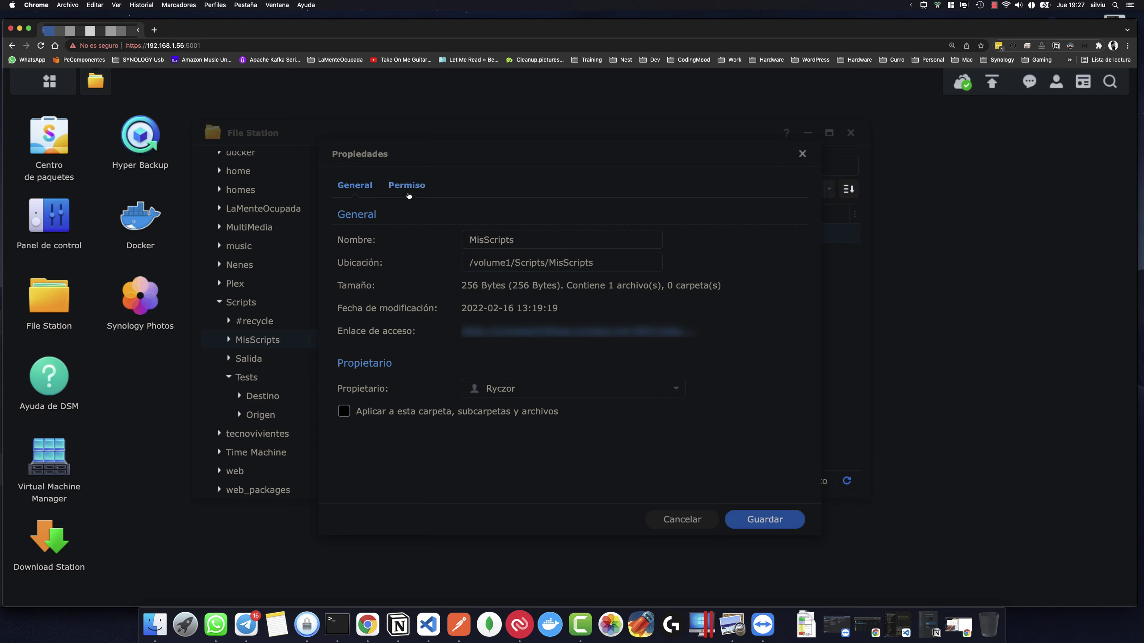
click(406, 186)
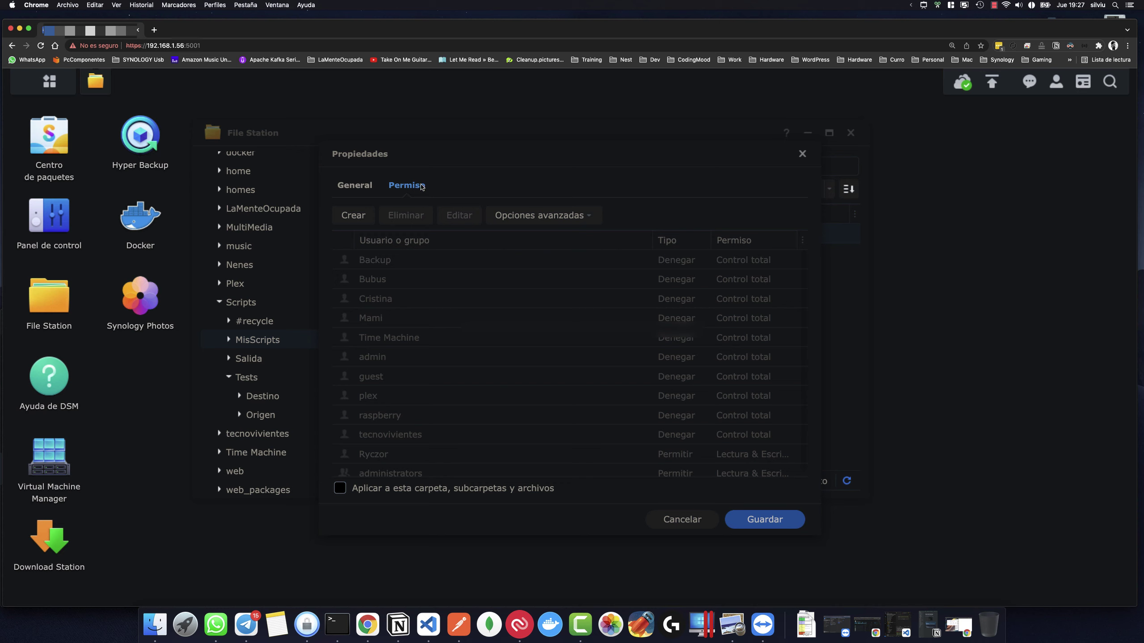
click(374, 187)
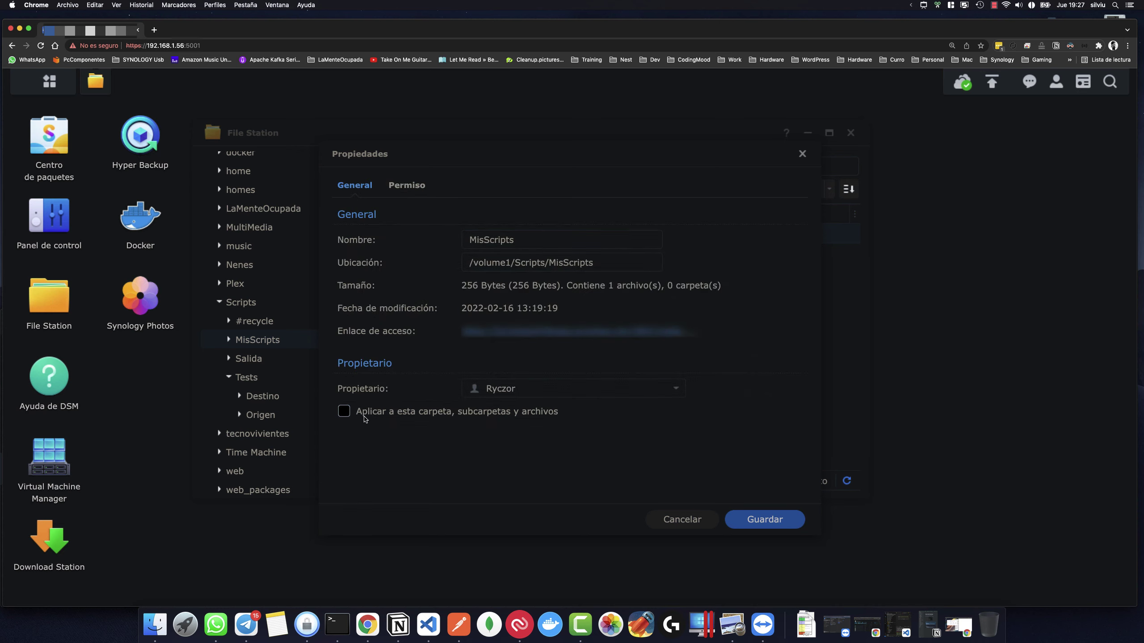
click(409, 190)
click(552, 221)
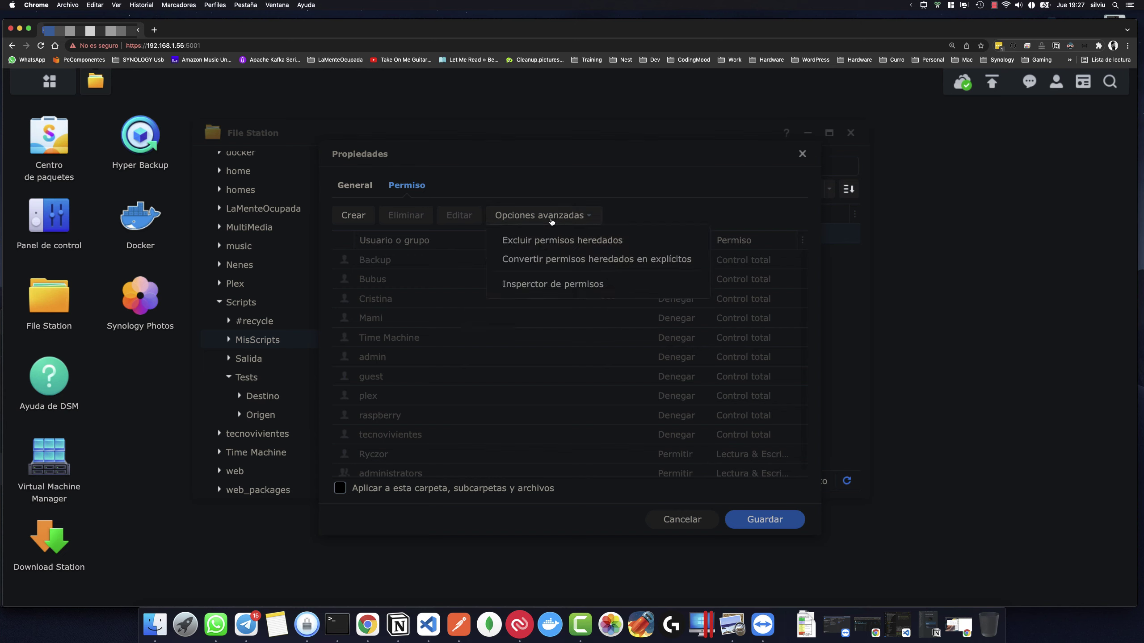
click(569, 287)
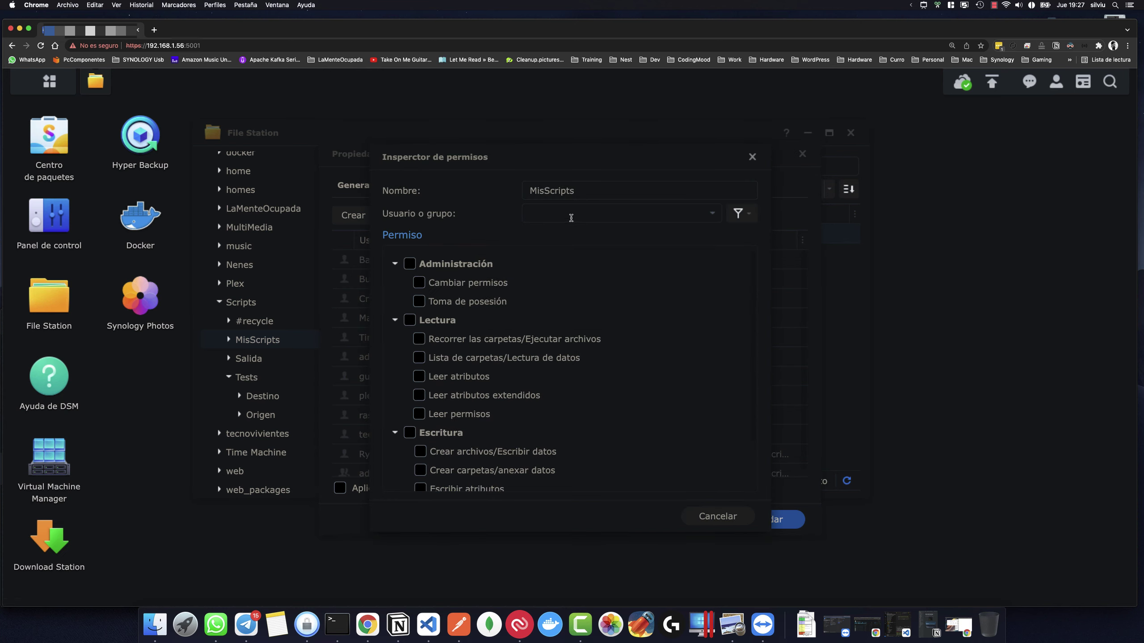
click(713, 215)
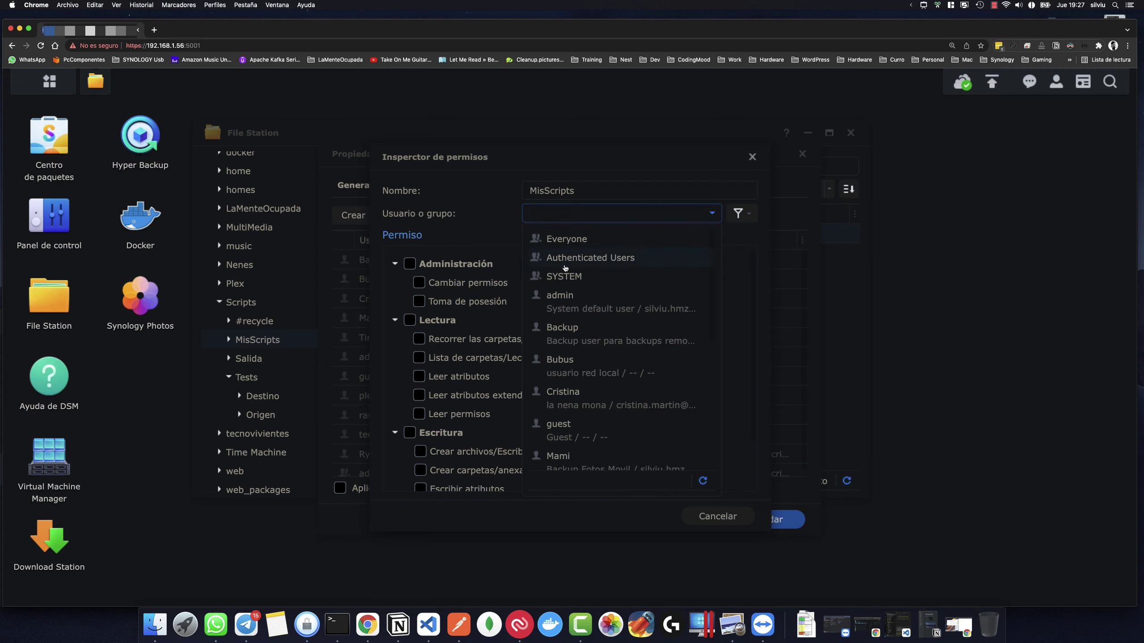
text(Ryc)
click(534, 257)
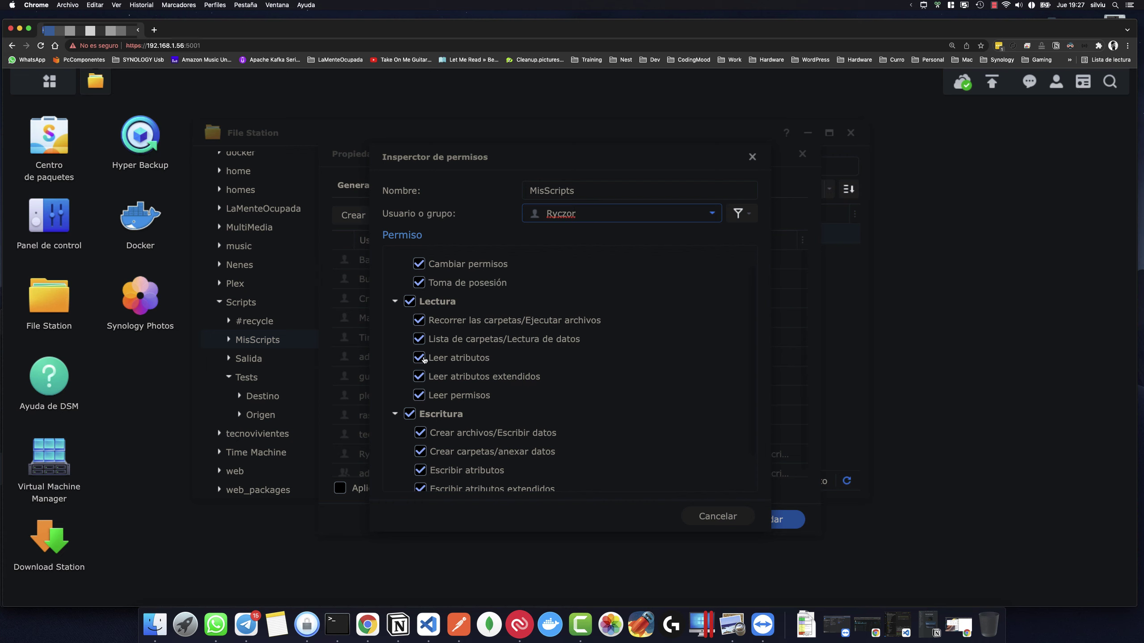
scroll(429, 423, down, 2)
scroll(440, 395, up, 3)
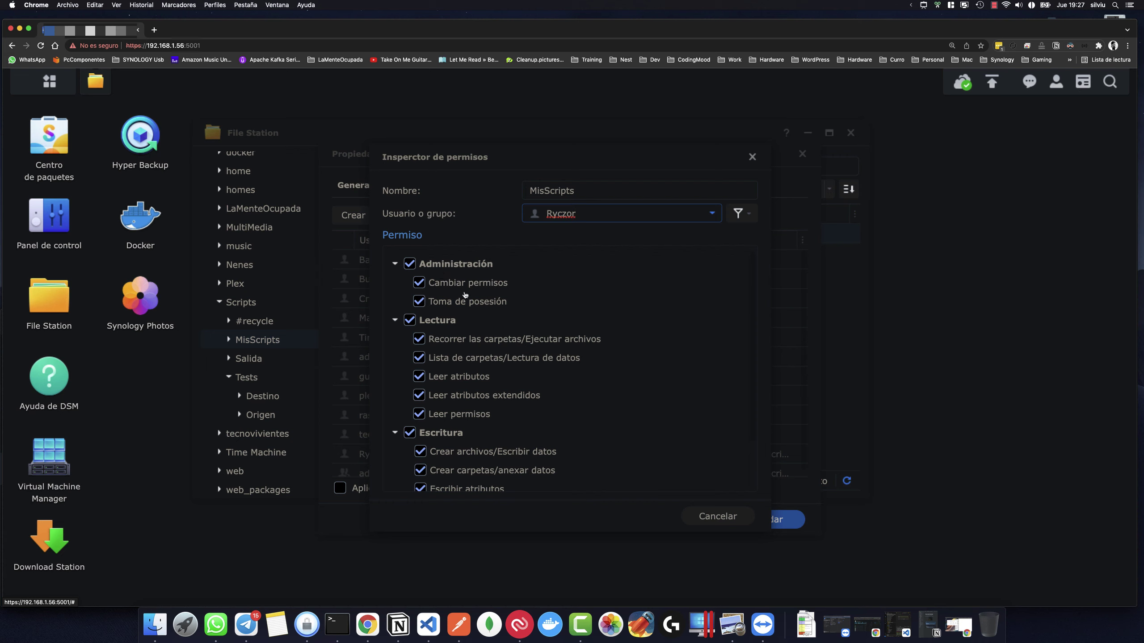
scroll(475, 428, down, 3)
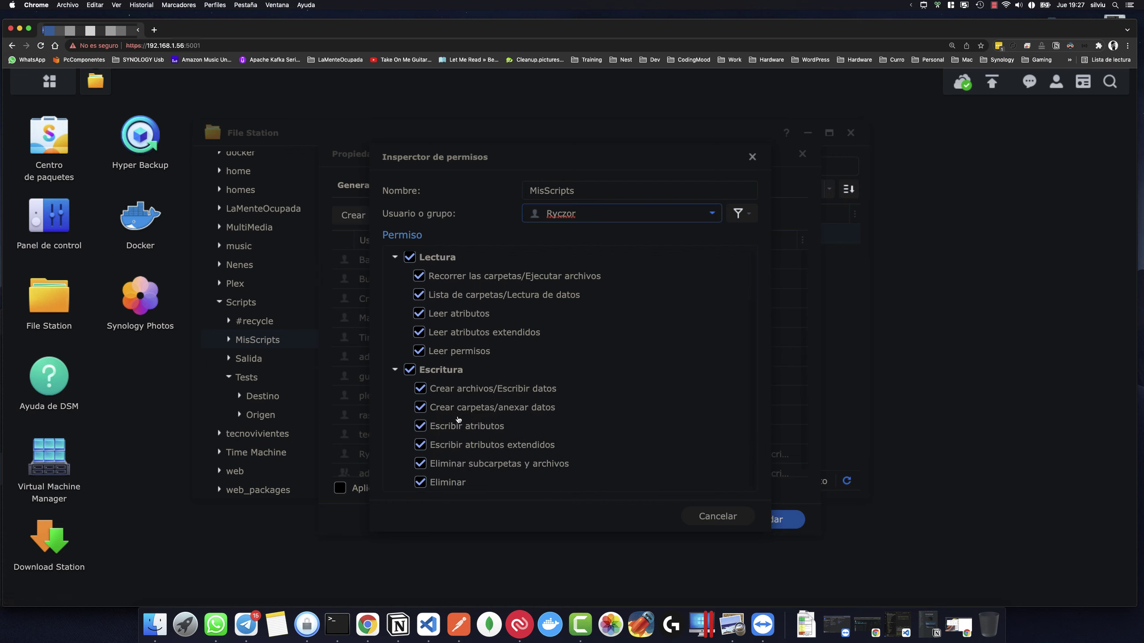
scroll(469, 421, up, 3)
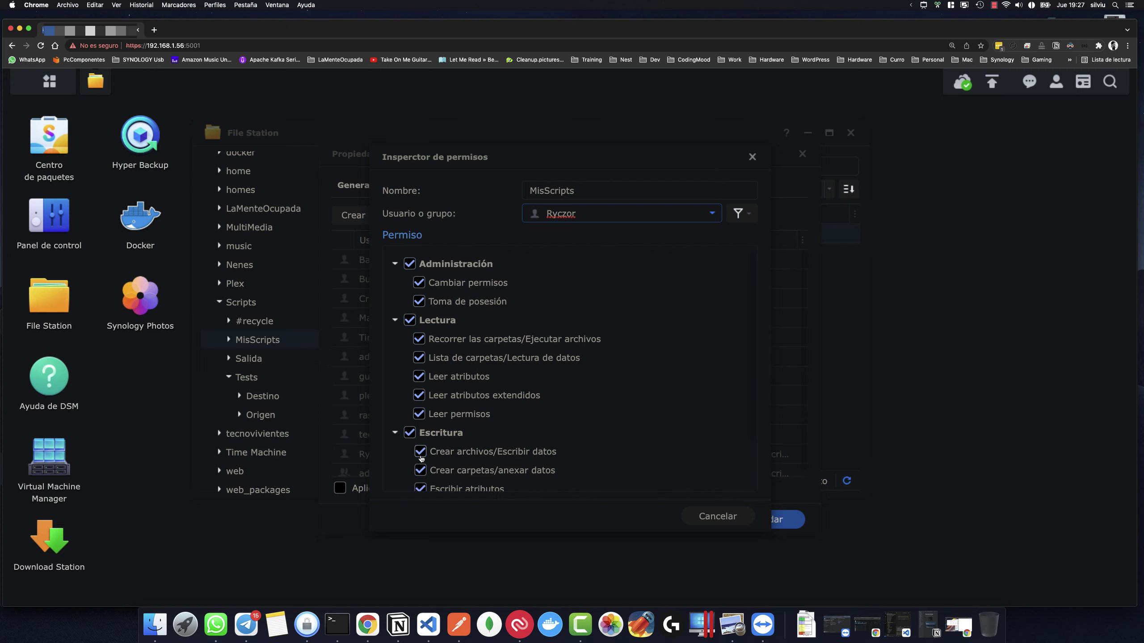
scroll(423, 459, down, 3)
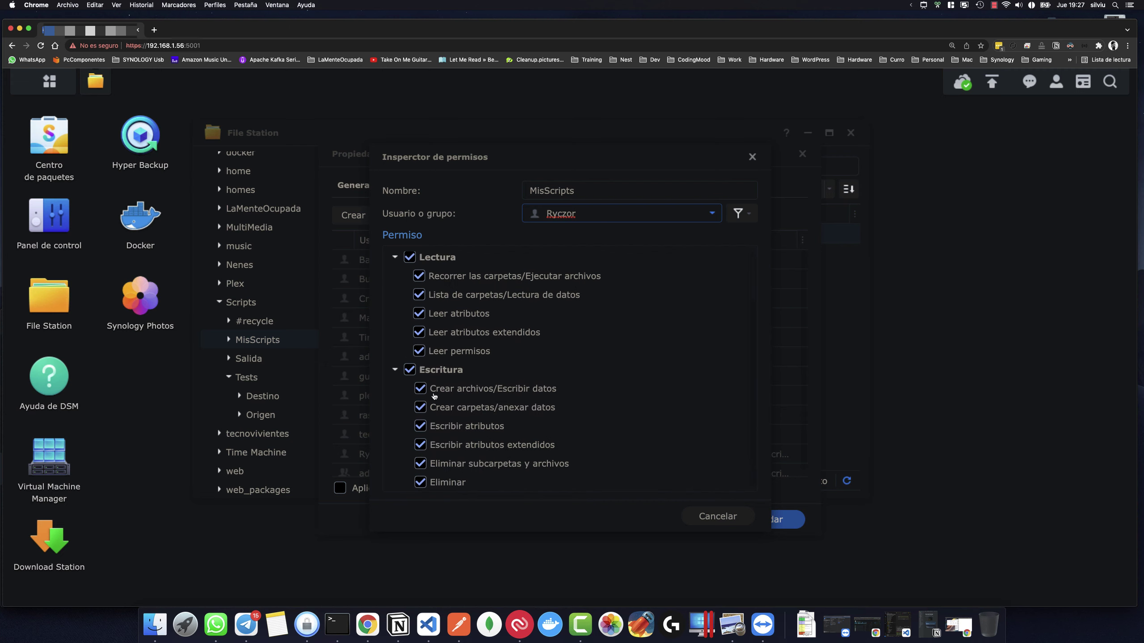
click(717, 517)
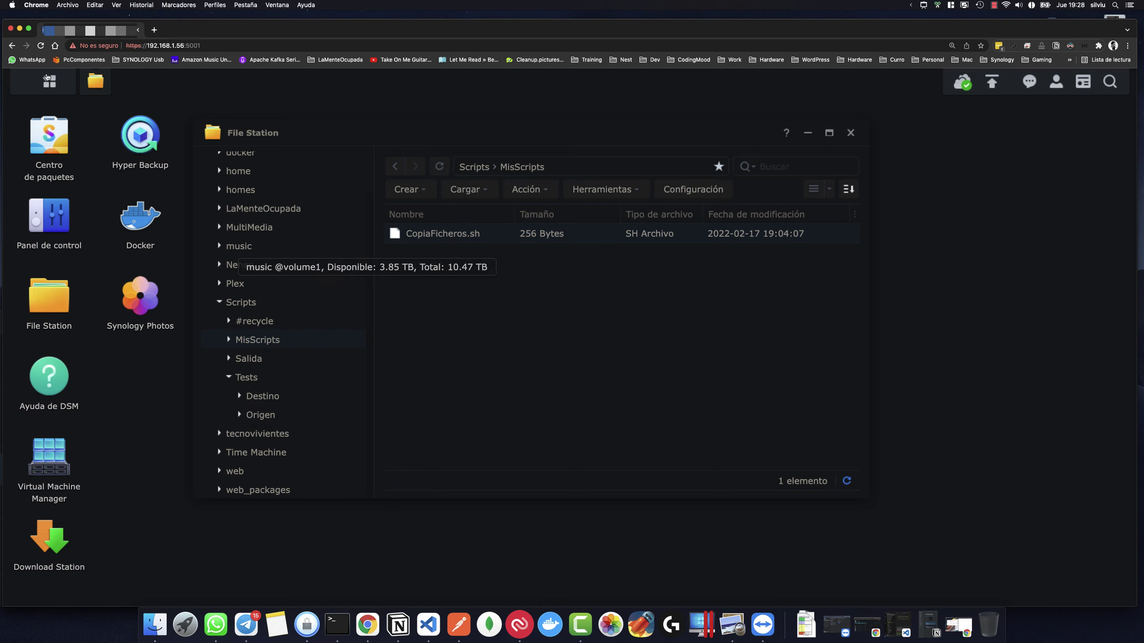
Open the Control Panel from the DSM main menu, then minimize it
click(47, 77)
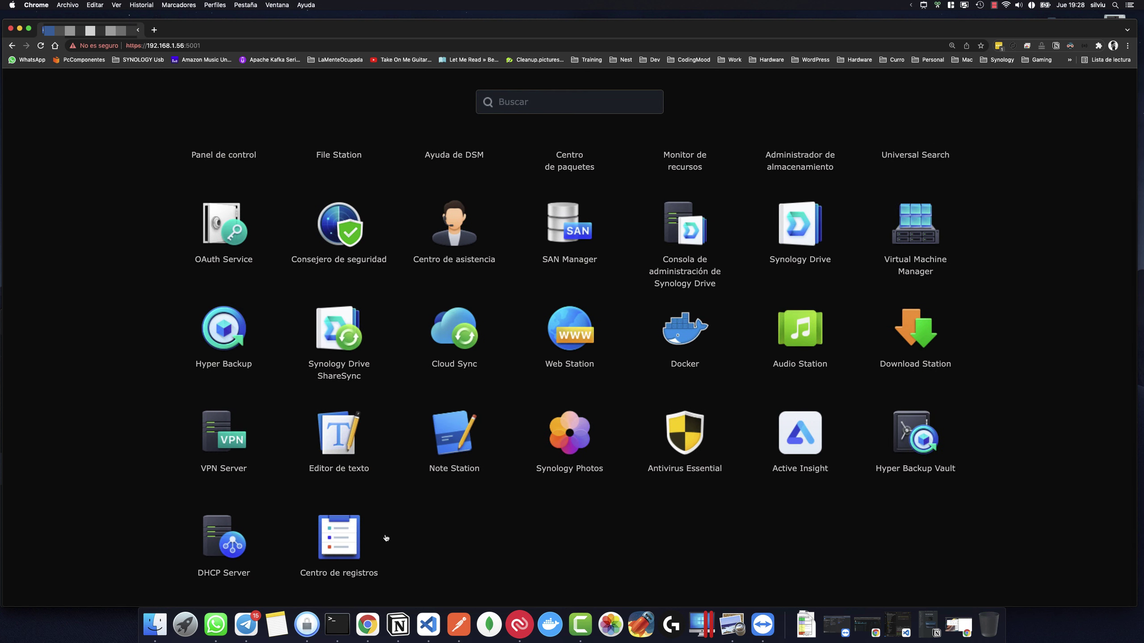
click(218, 181)
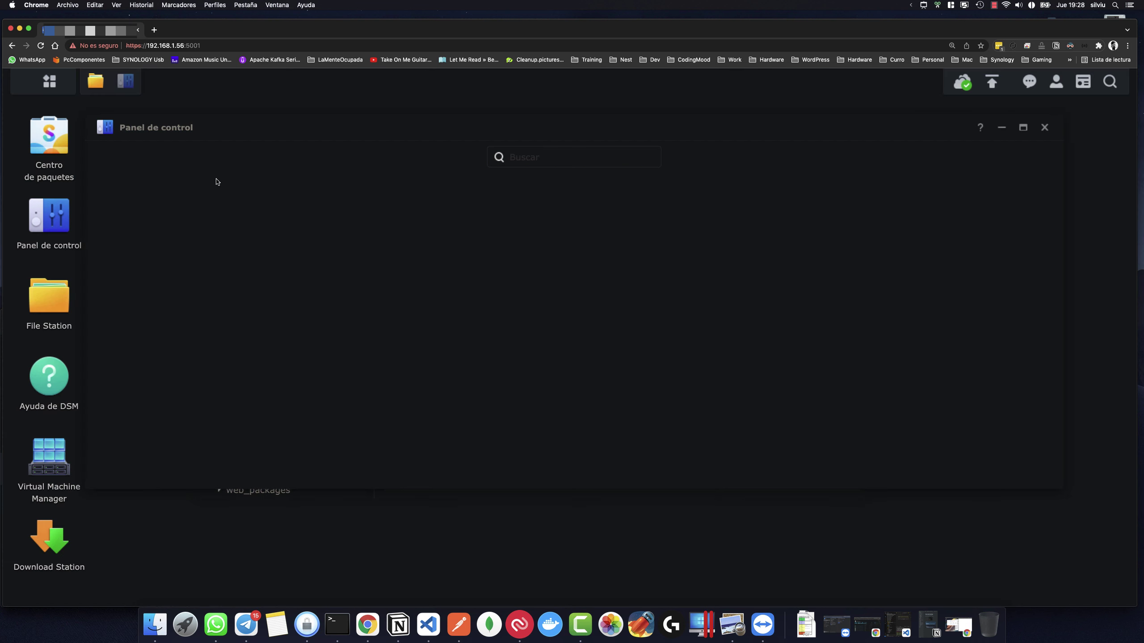
scroll(373, 388, down, 2)
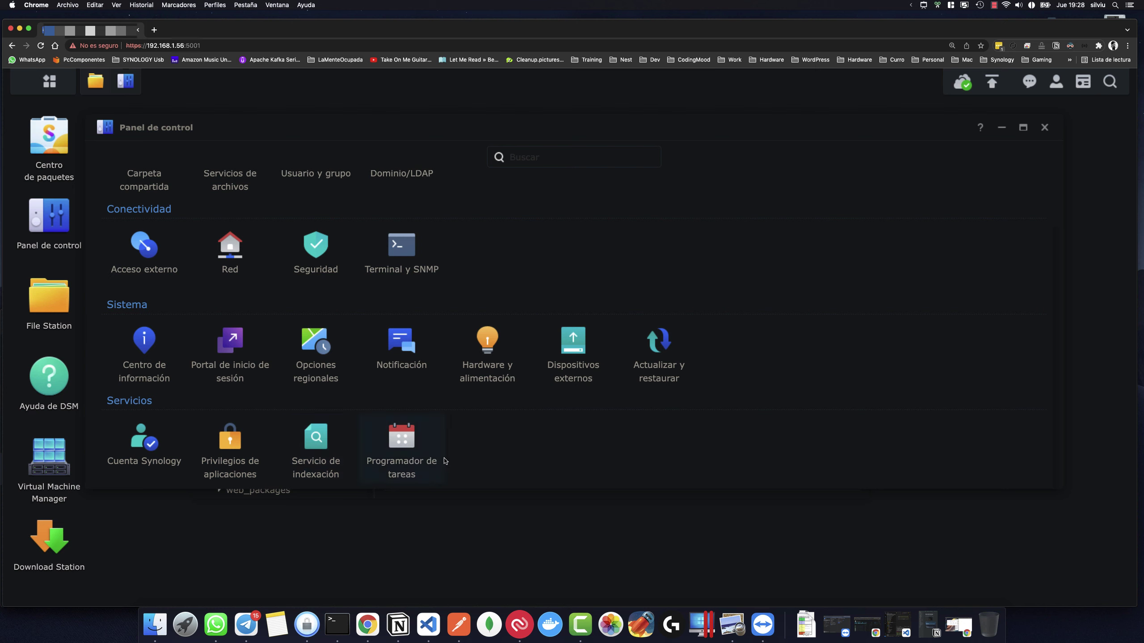
click(1000, 128)
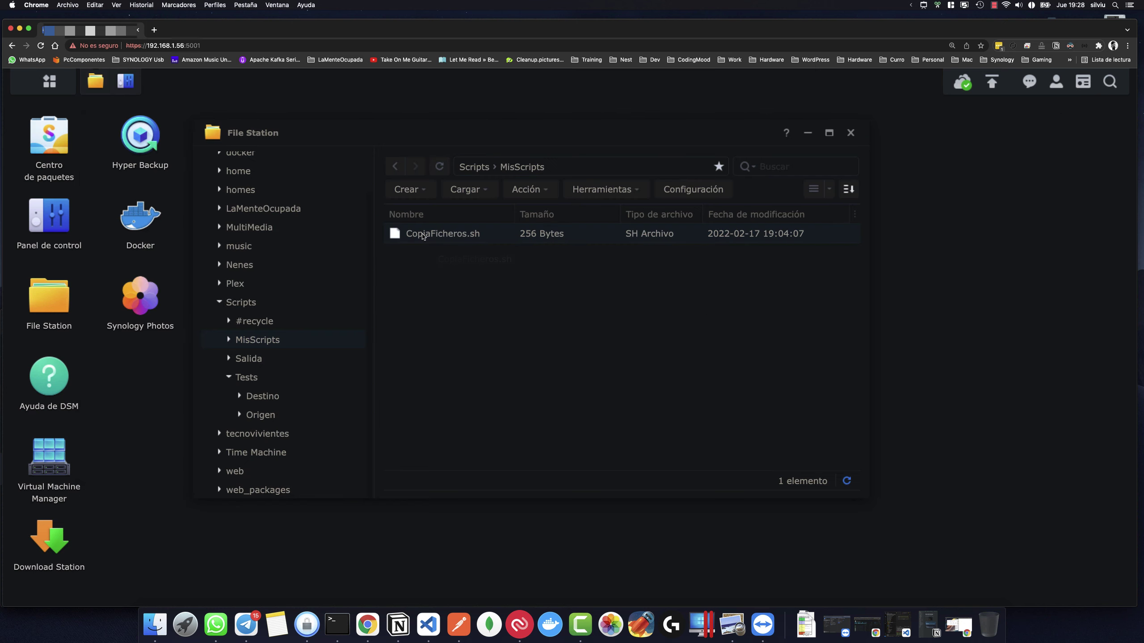
Copy CopiaFicheros.sh's full Ubicación path from its Propiedades dialog
right_click(422, 235)
click(405, 268)
right_click(456, 239)
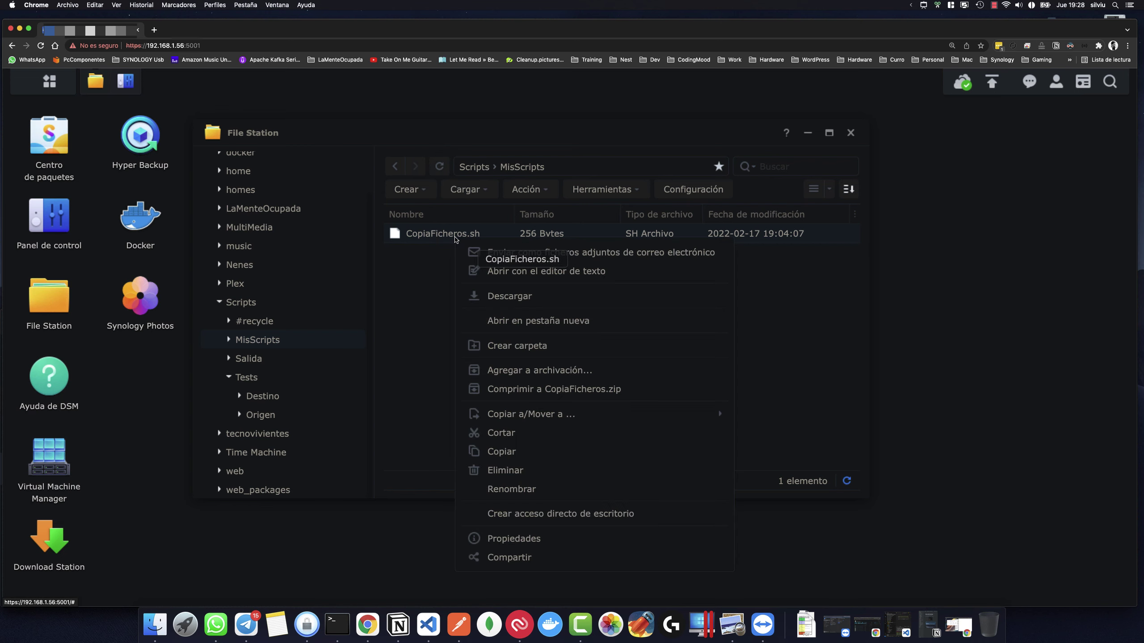
click(508, 540)
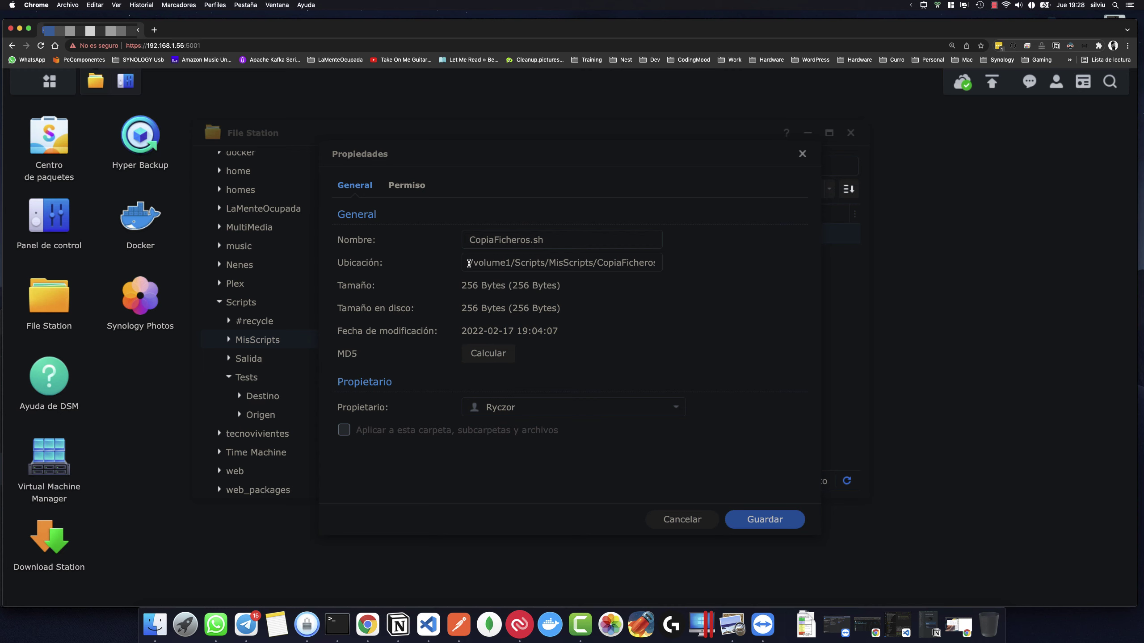
drag(468, 264, 618, 263)
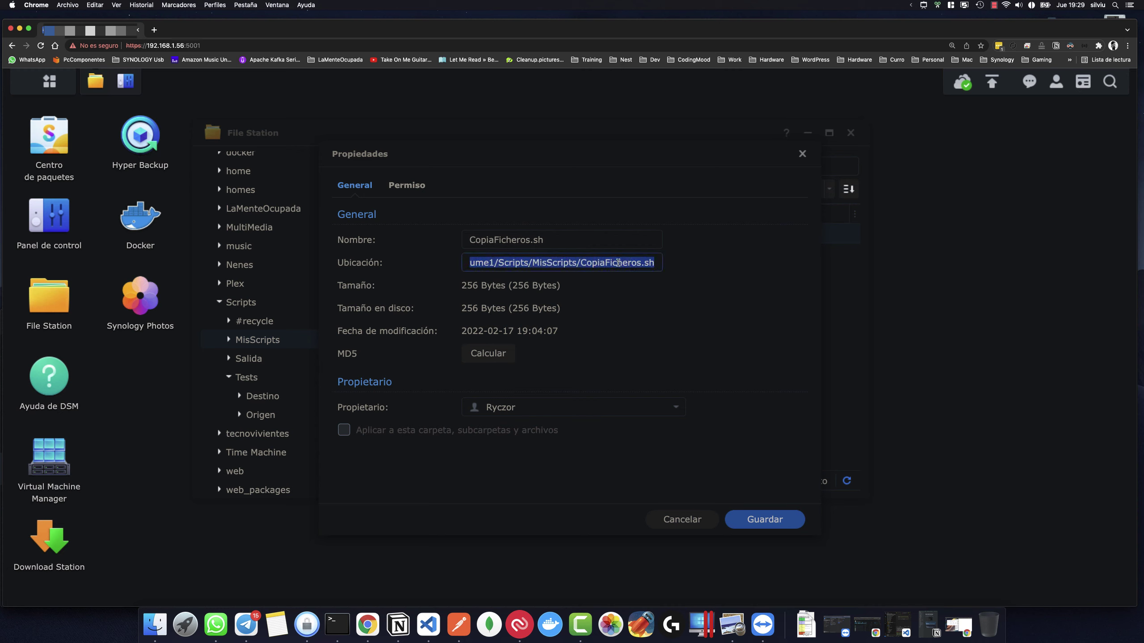
right_click(618, 262)
click(633, 280)
click(688, 522)
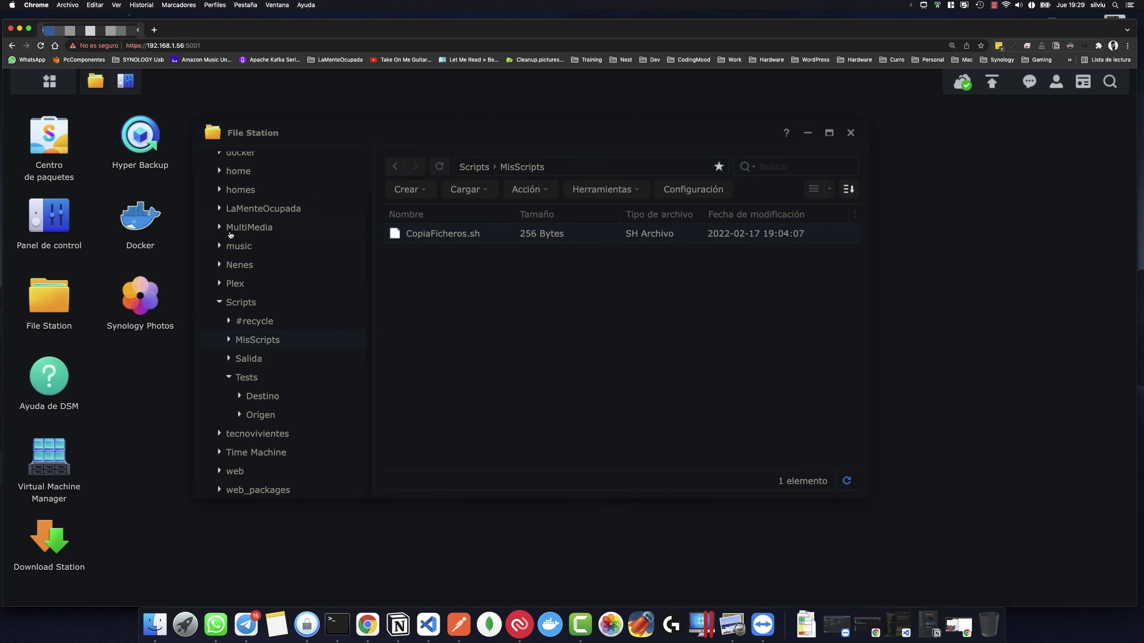
click(129, 85)
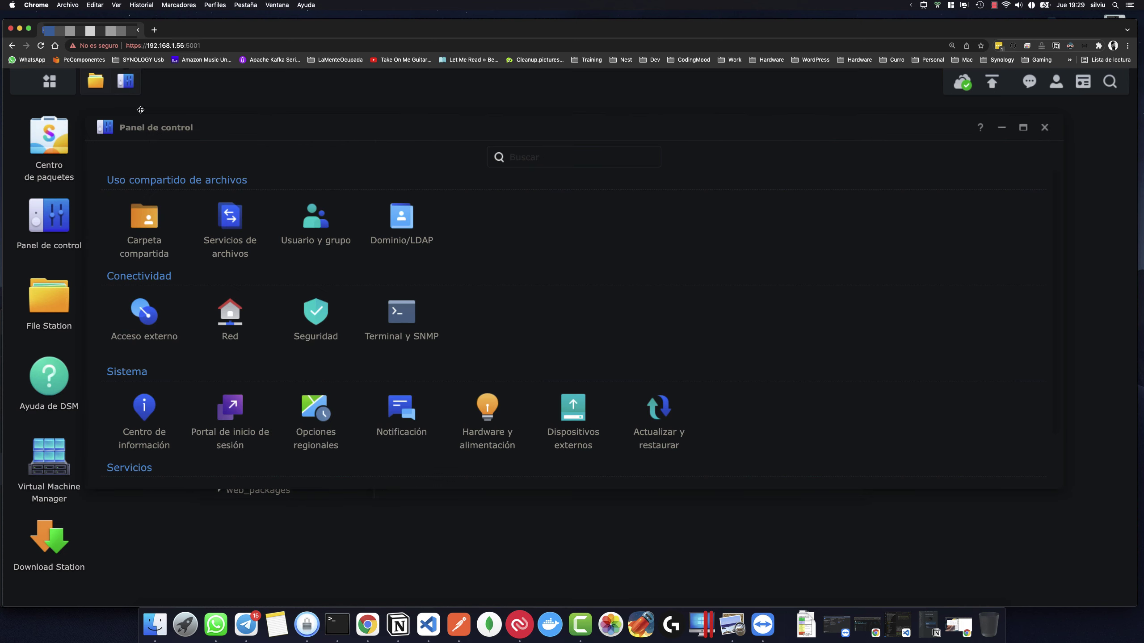
In Programador de tareas, start a user-defined script task named 'Copia de origen a destino'
scroll(565, 418, down, 3)
click(405, 441)
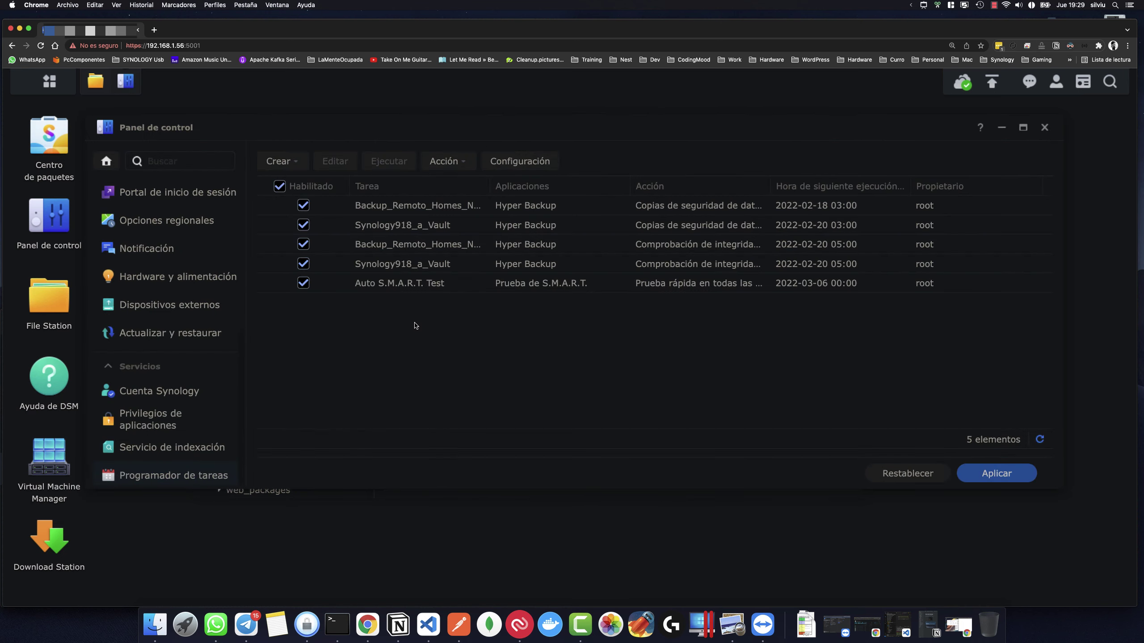
click(293, 163)
mouse_move(318, 186)
click(446, 191)
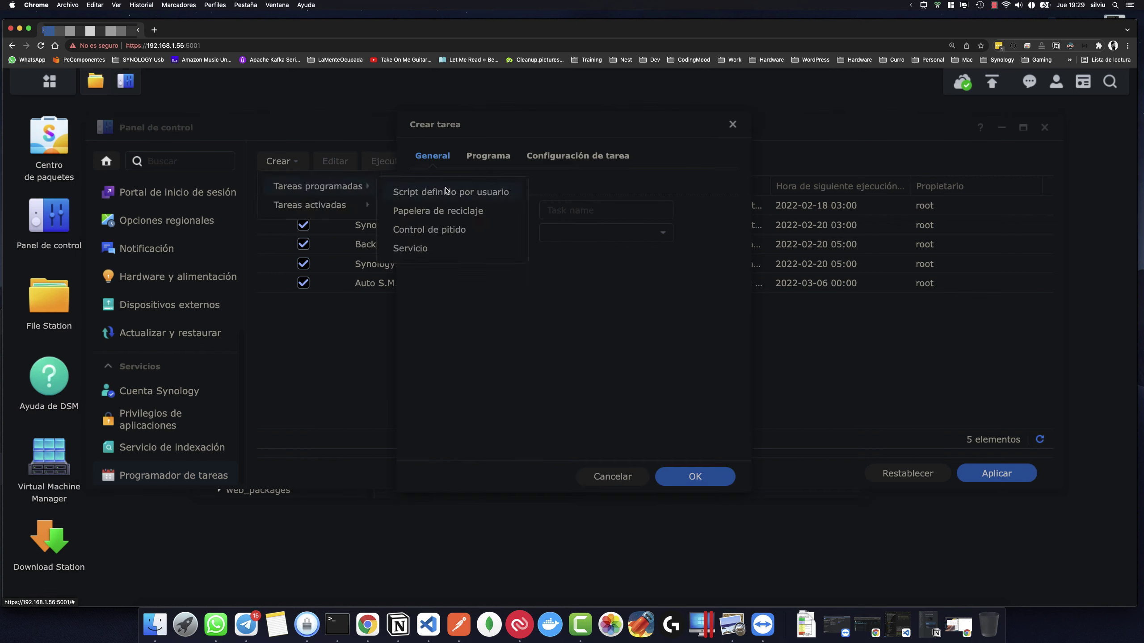
drag(587, 210, 473, 207)
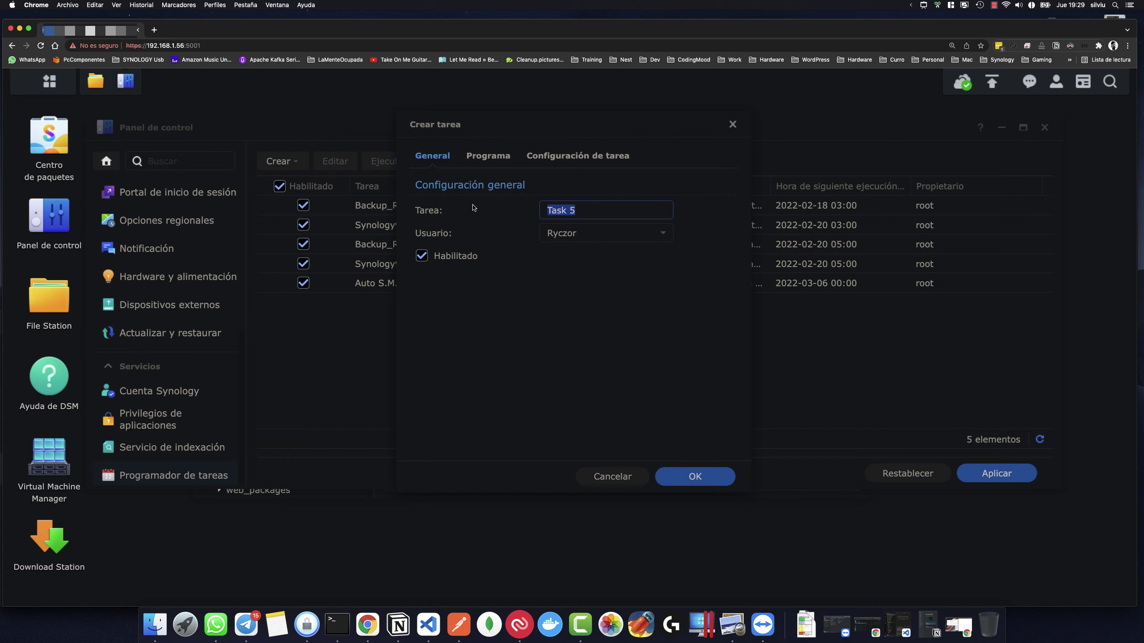
text(Copia de or)
text(igen a desti)
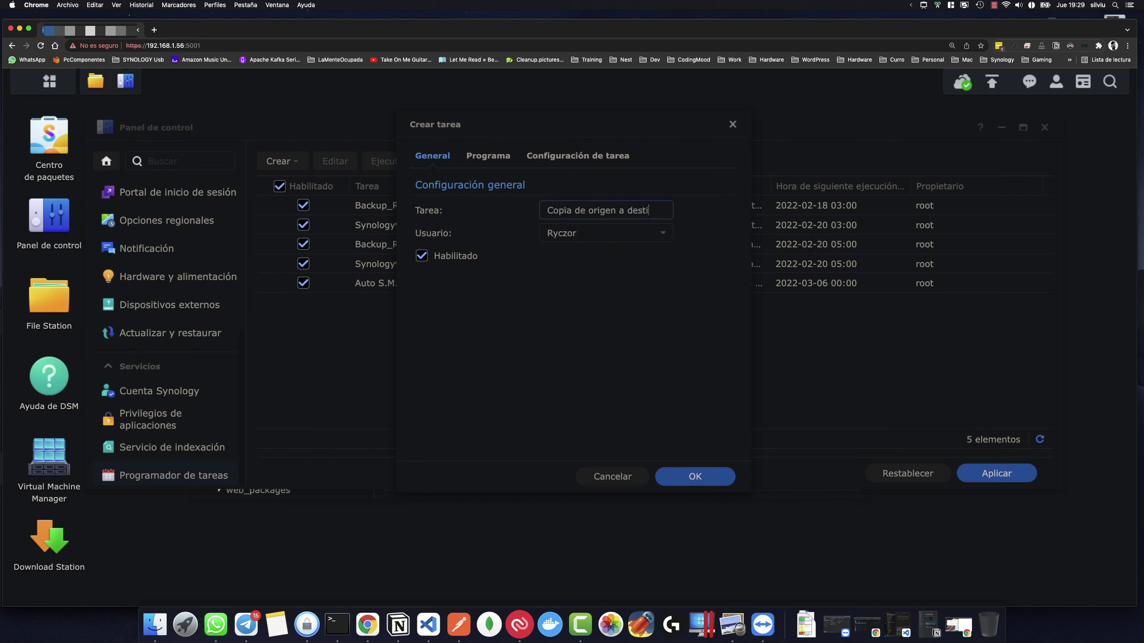
text(no)
Paste /volume1/Scripts/MisScripts/CopiaFicheros.sh as the task's command and save the task
click(488, 158)
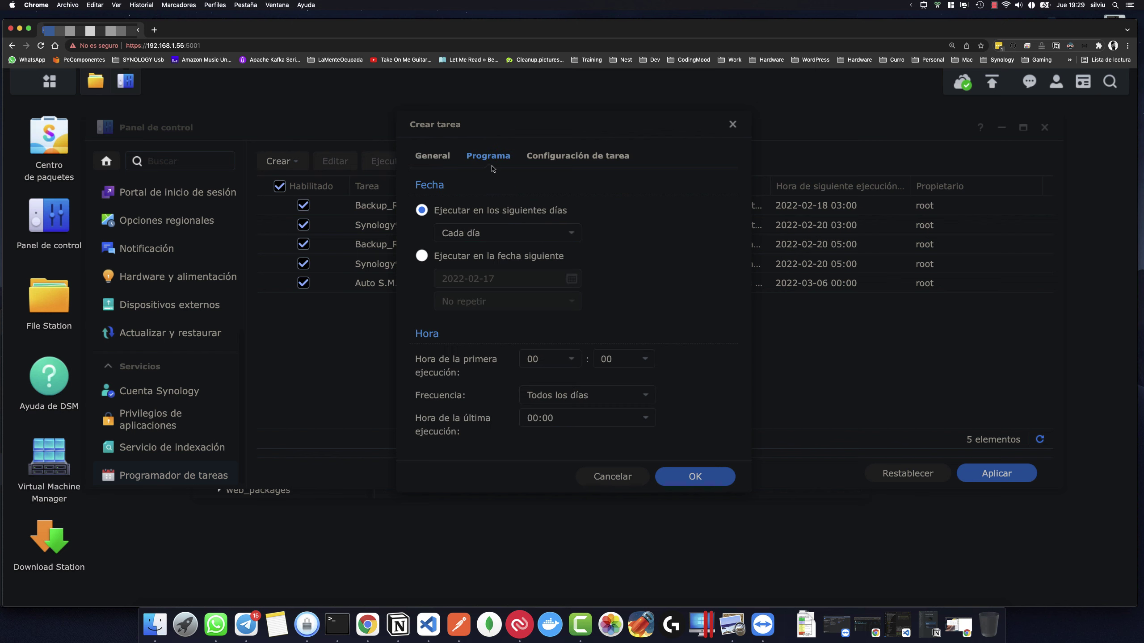
click(578, 157)
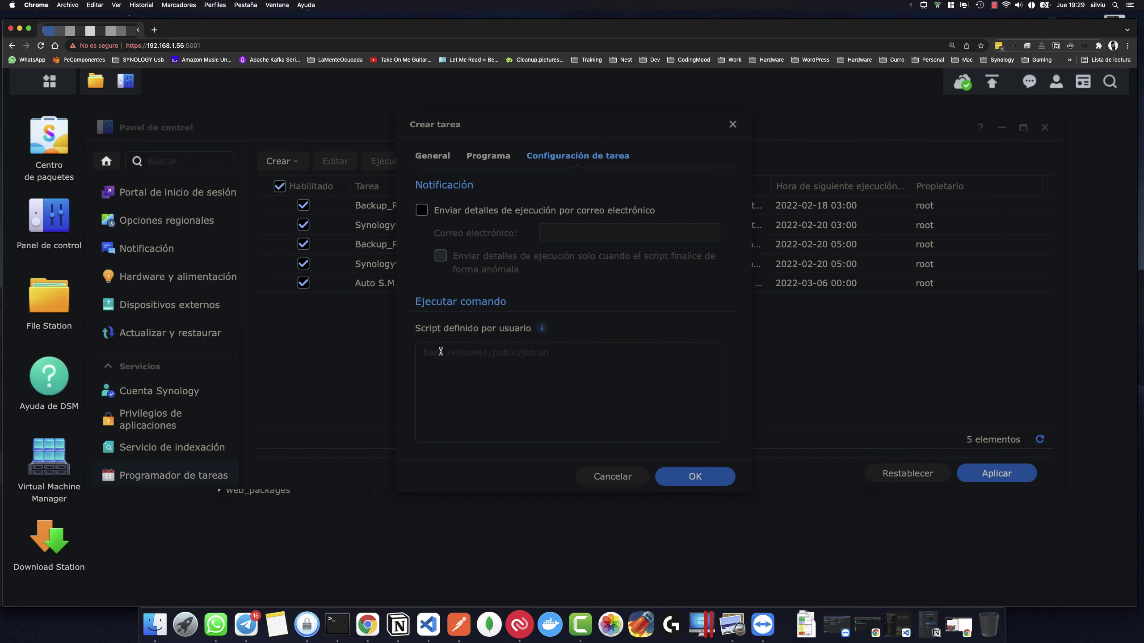
right_click(499, 356)
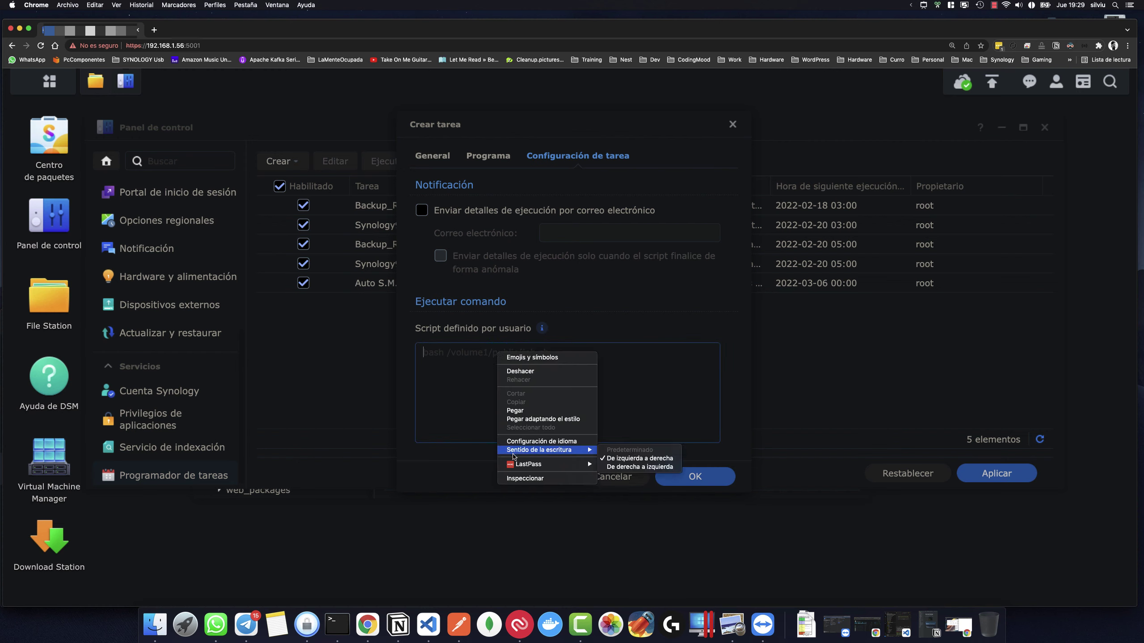
click(513, 411)
drag(424, 353, 651, 357)
click(648, 356)
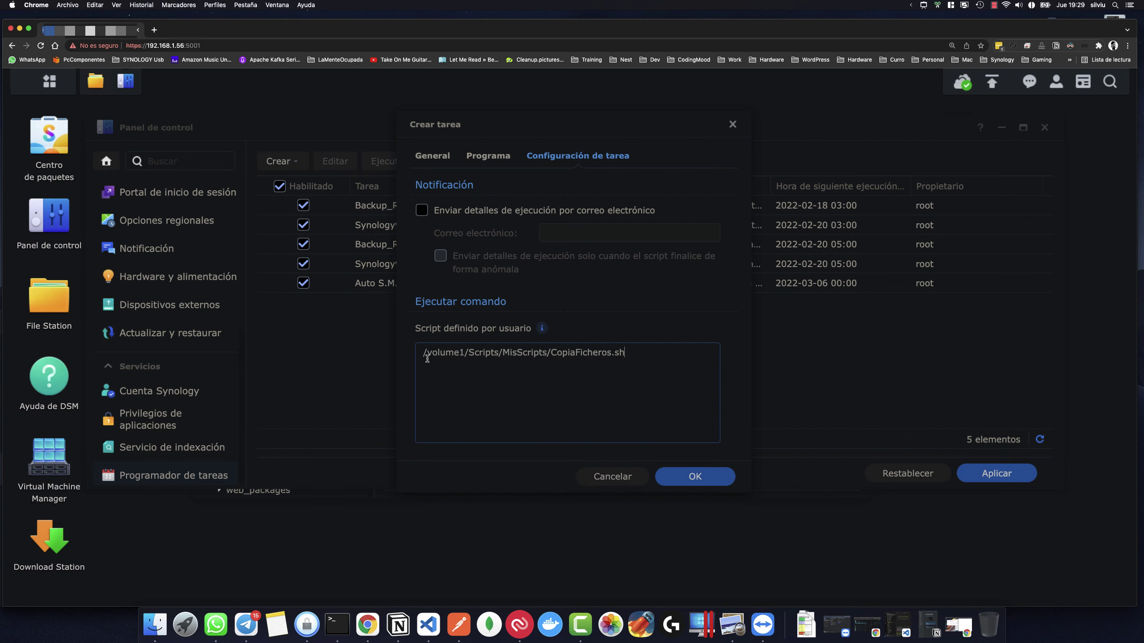
drag(425, 354, 630, 355)
click(630, 355)
click(696, 479)
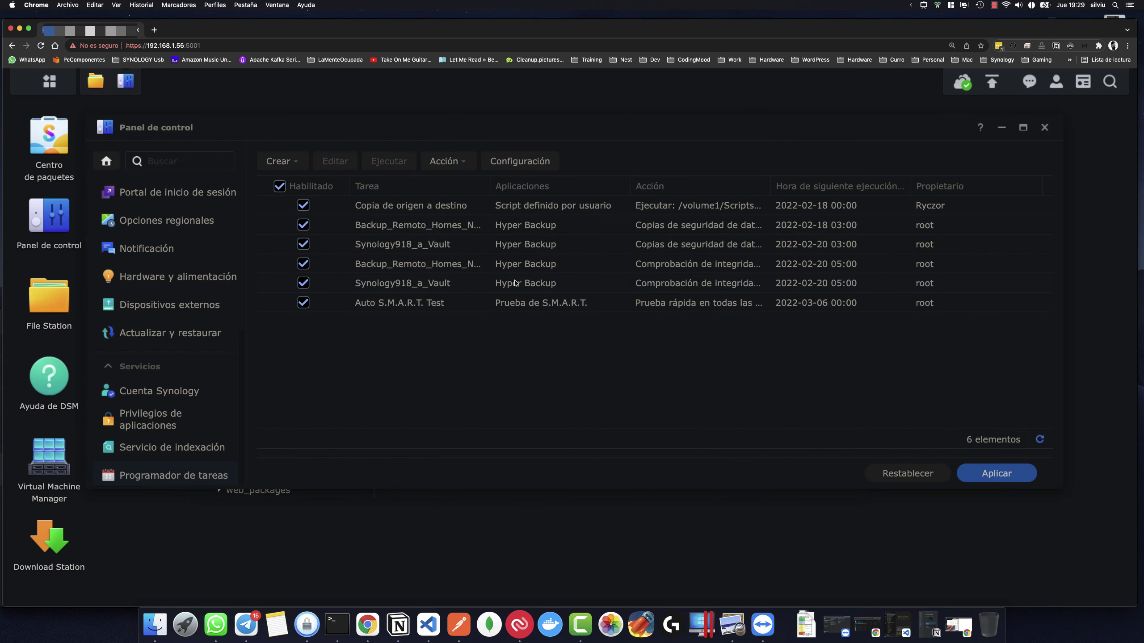
click(388, 211)
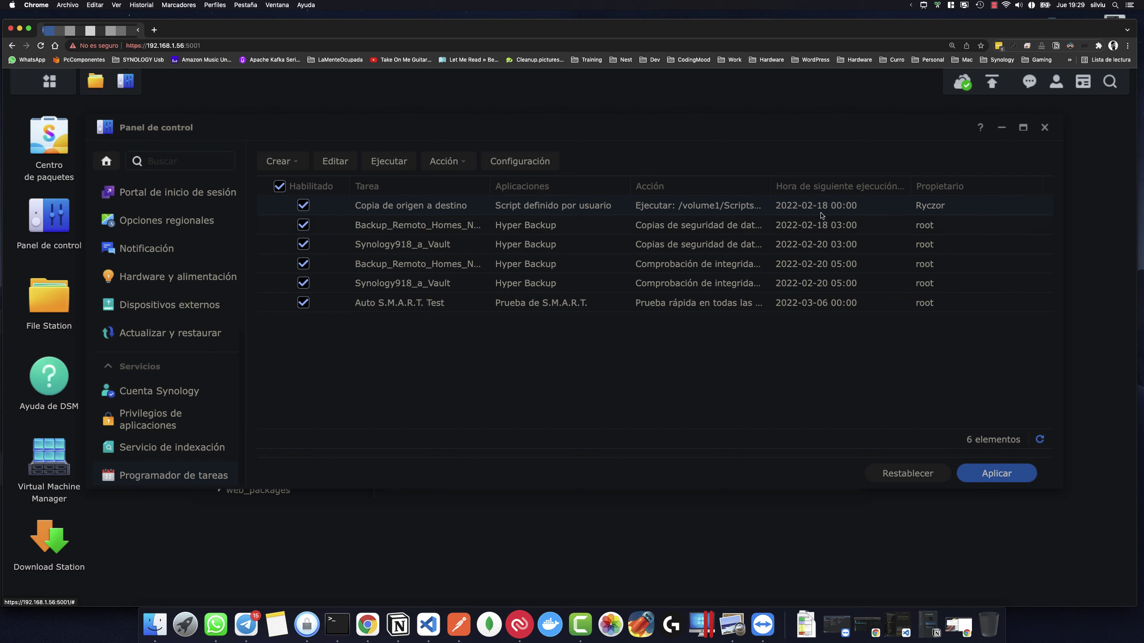
right_click(444, 208)
click(468, 225)
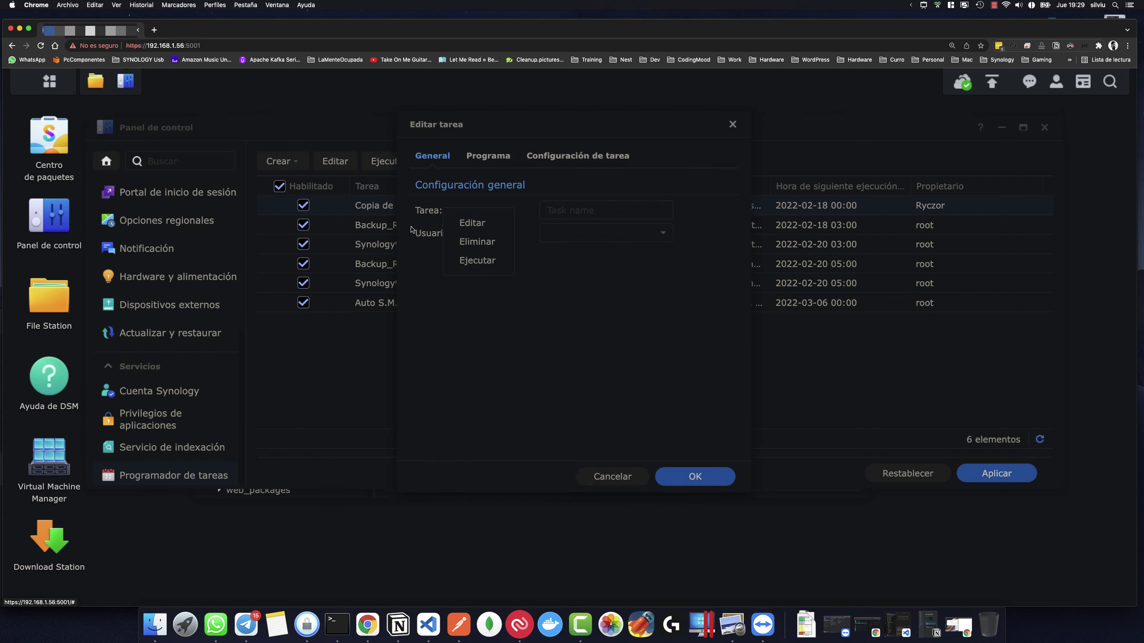
click(488, 156)
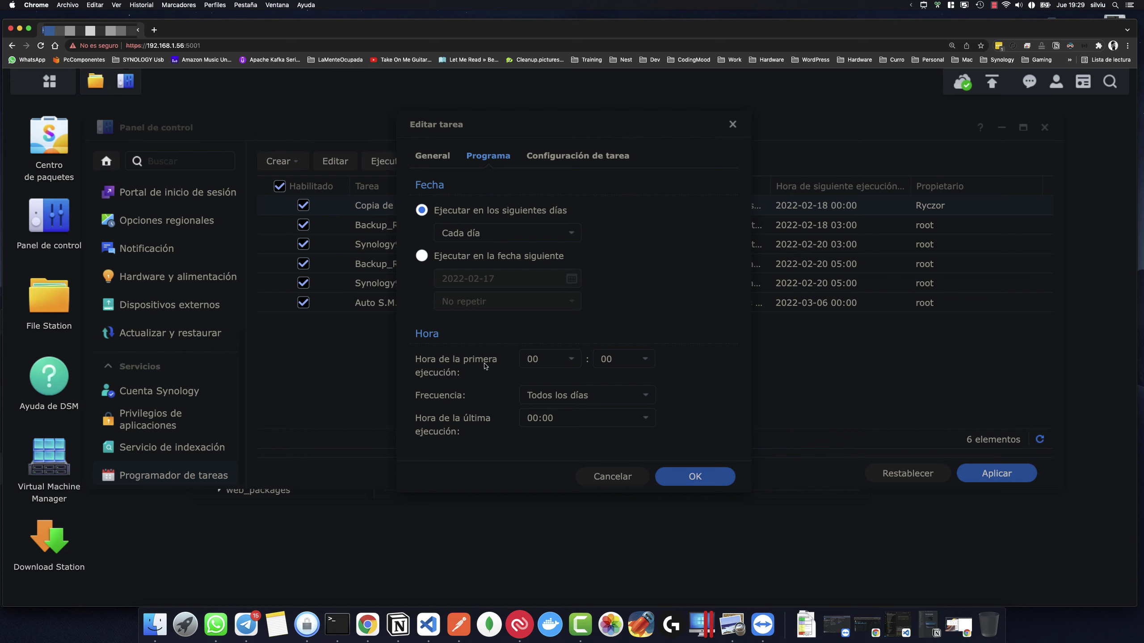
click(616, 483)
right_click(454, 208)
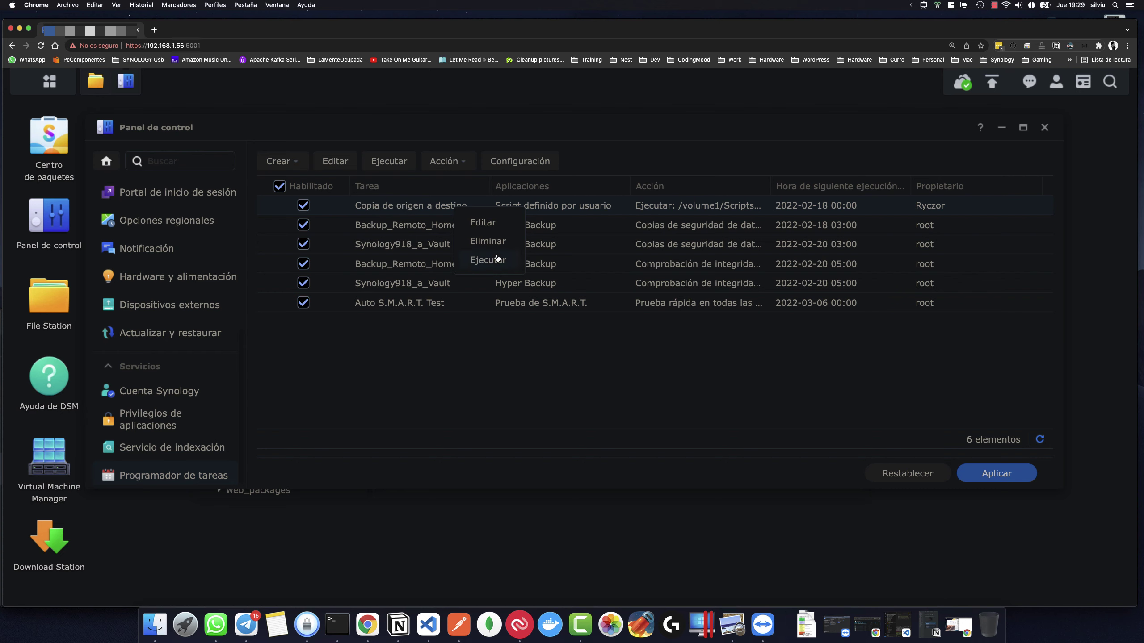
click(372, 217)
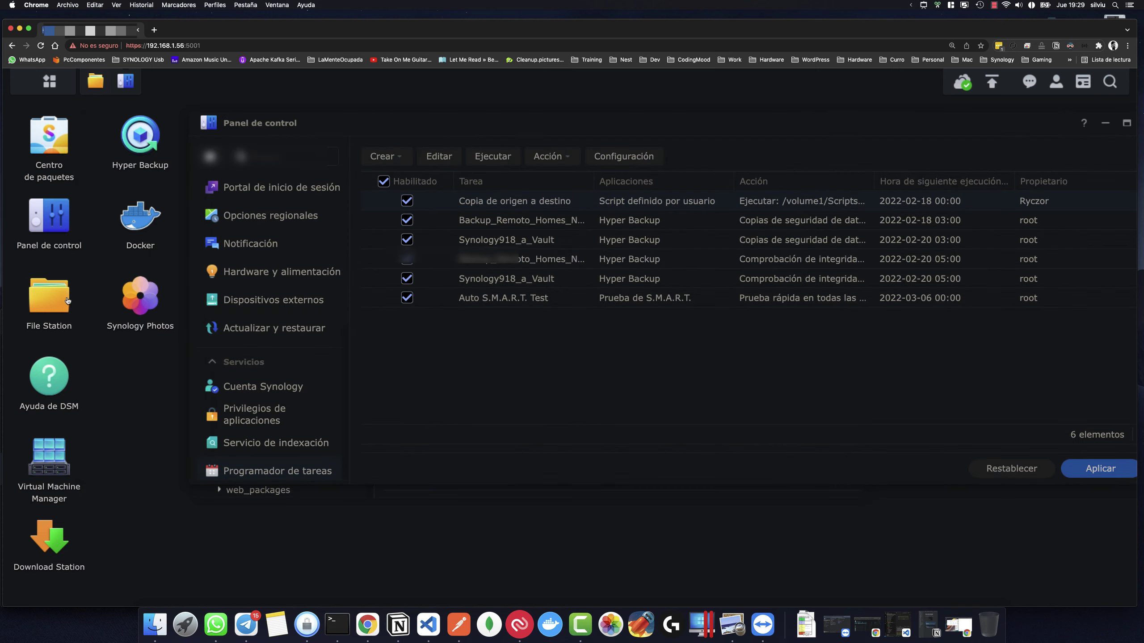
Confirm Scripts/Tests/Origen holds fich1.txt and Destino is empty, then go back to the copy task
click(67, 301)
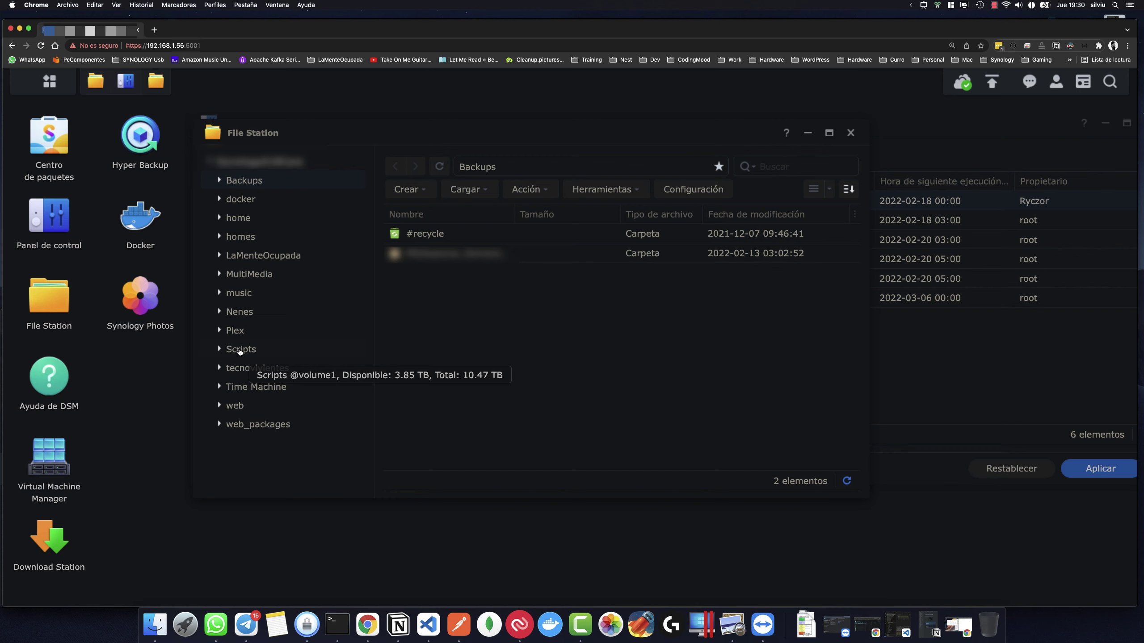
click(240, 350)
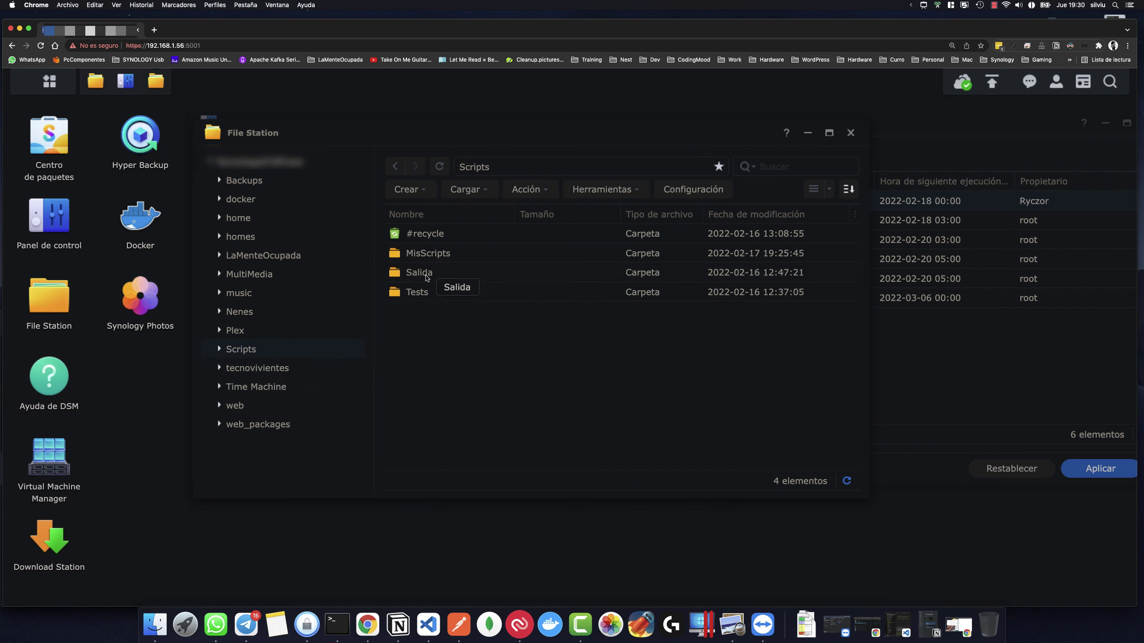
double_click(423, 293)
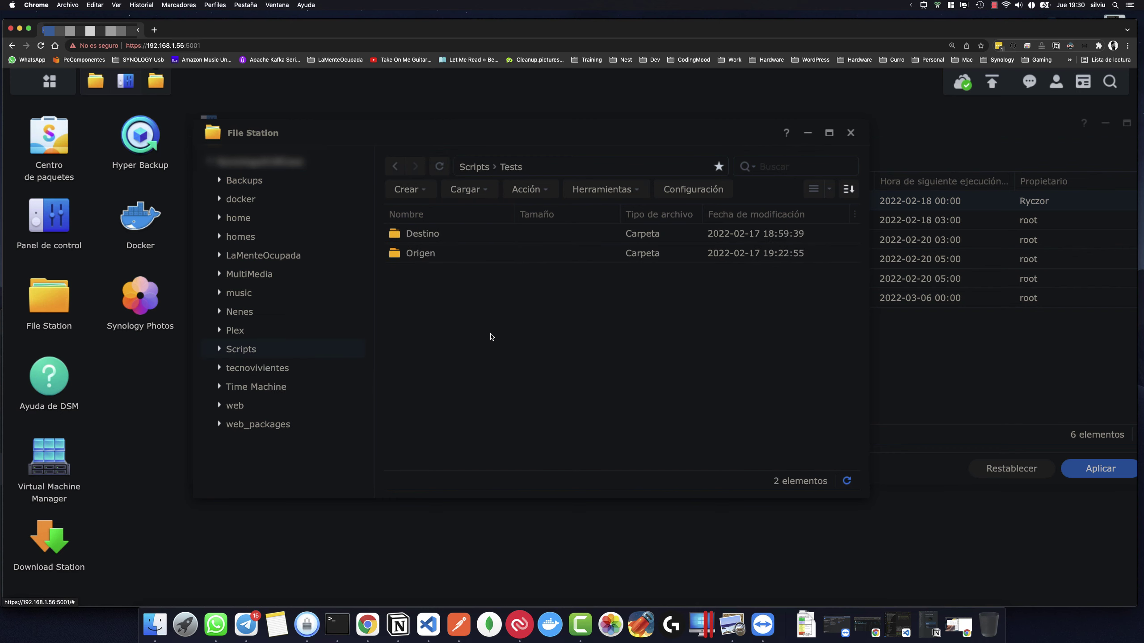
double_click(426, 255)
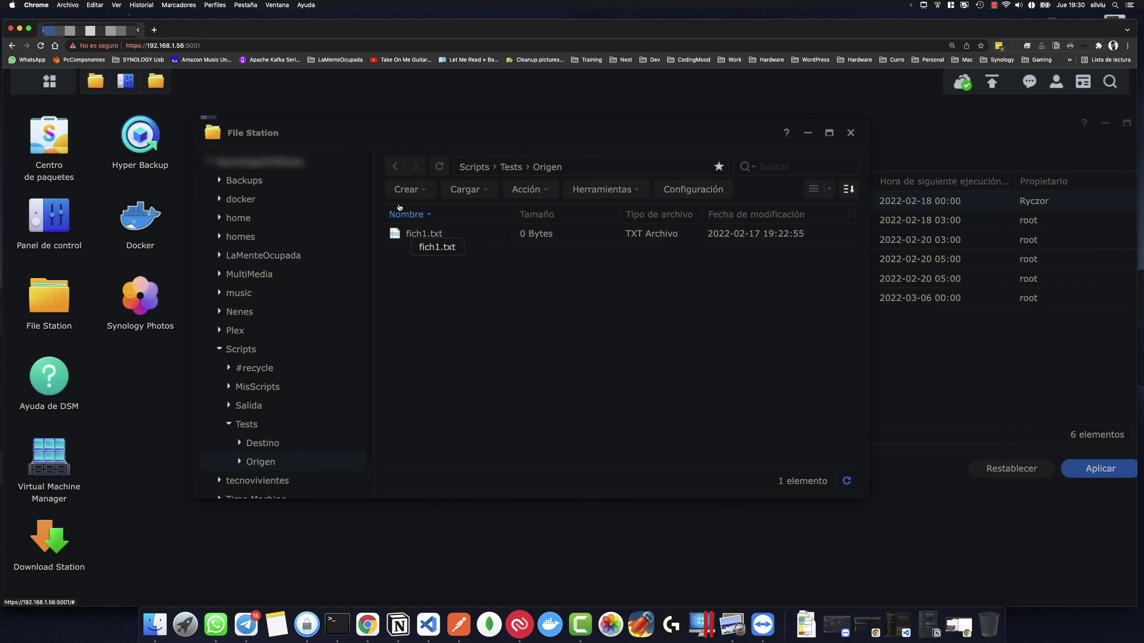
key(BackSpace)
double_click(416, 239)
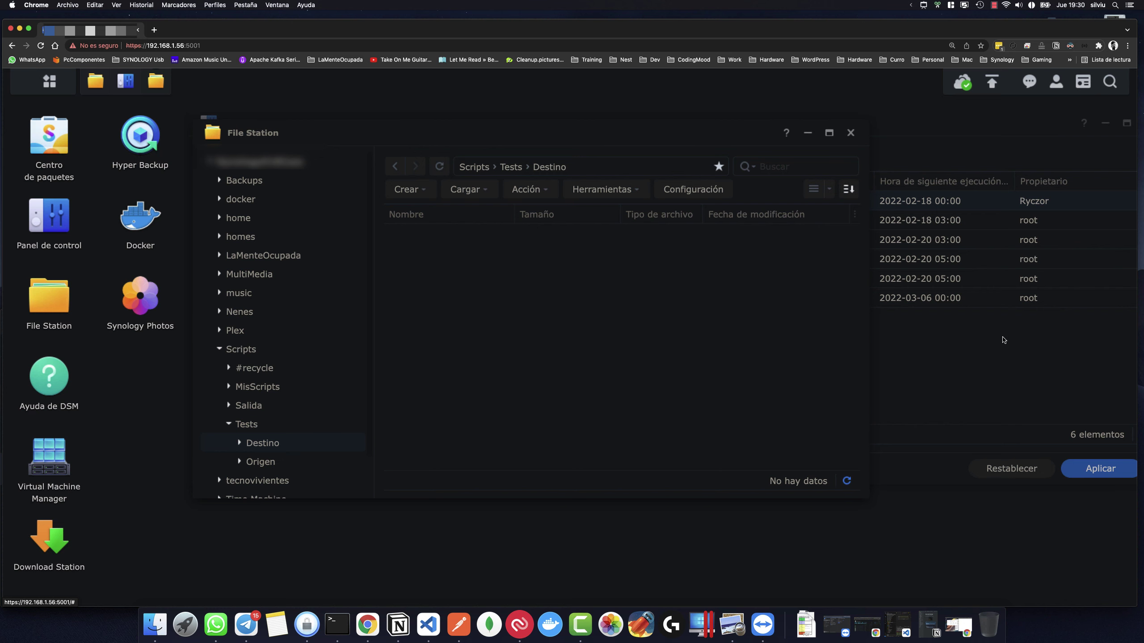
click(1004, 340)
right_click(512, 205)
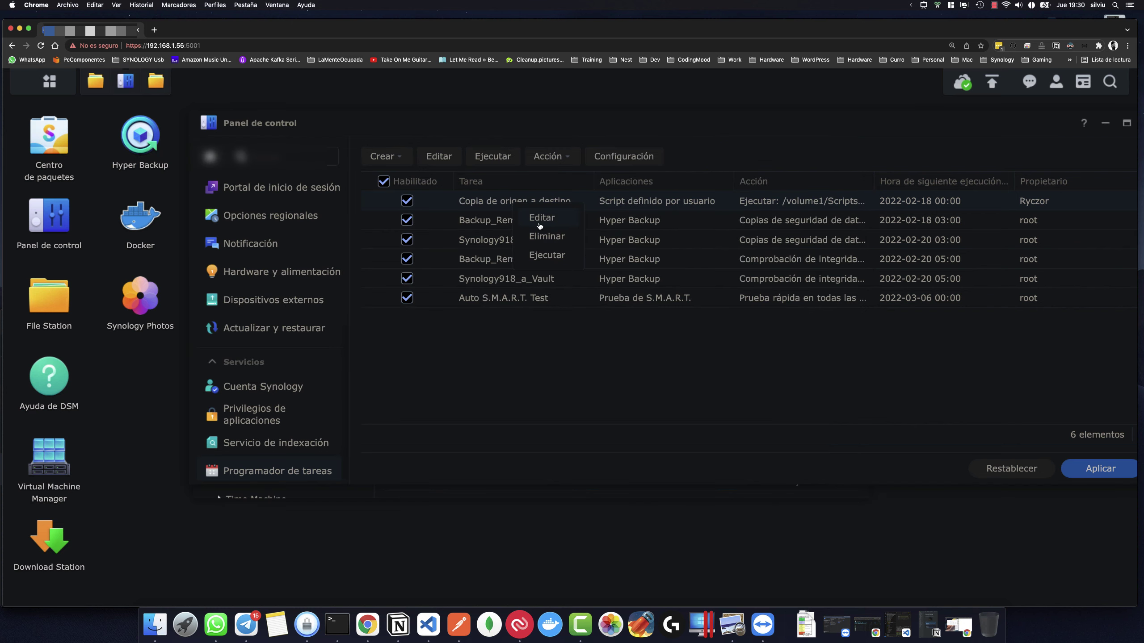
Run the copy task now and refresh Destino to see the copied fich1.txt
click(550, 258)
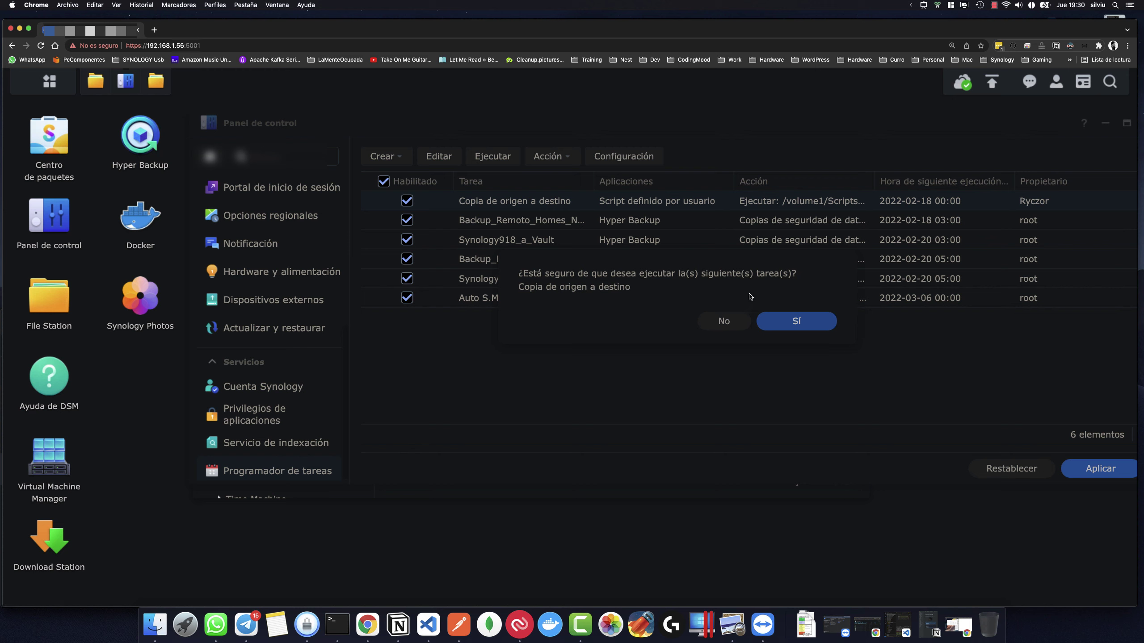
click(801, 328)
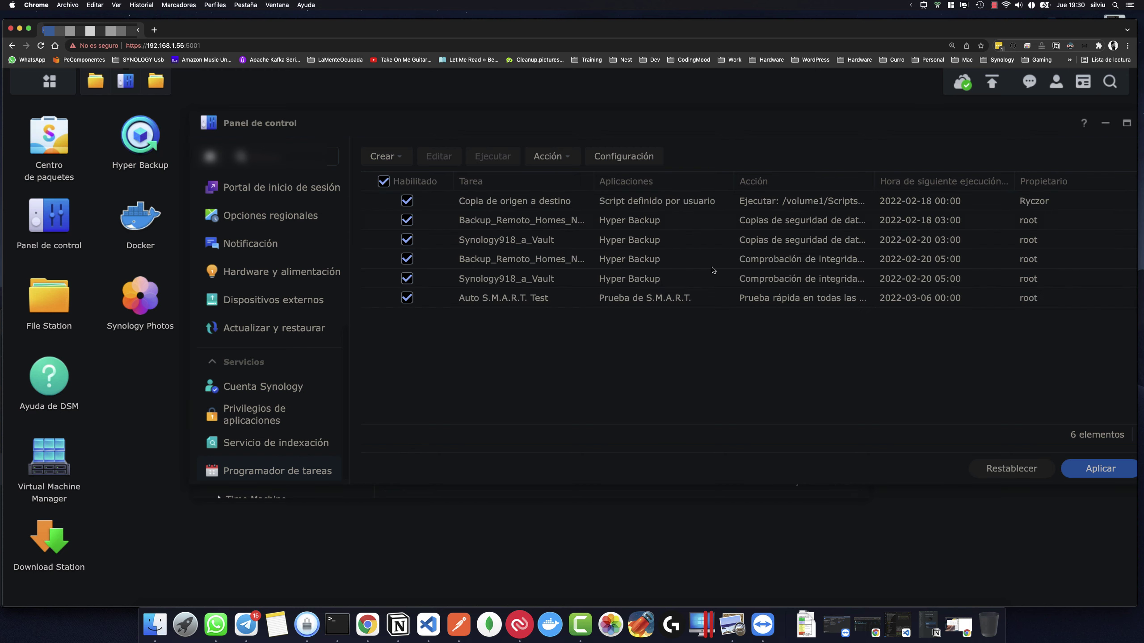
click(365, 499)
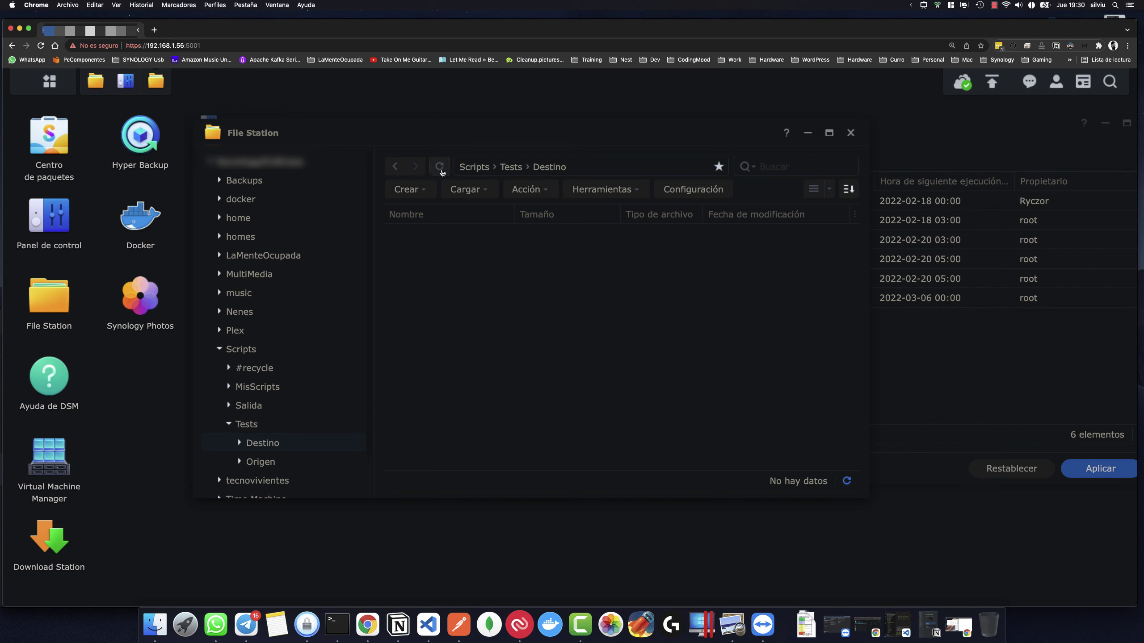
click(441, 170)
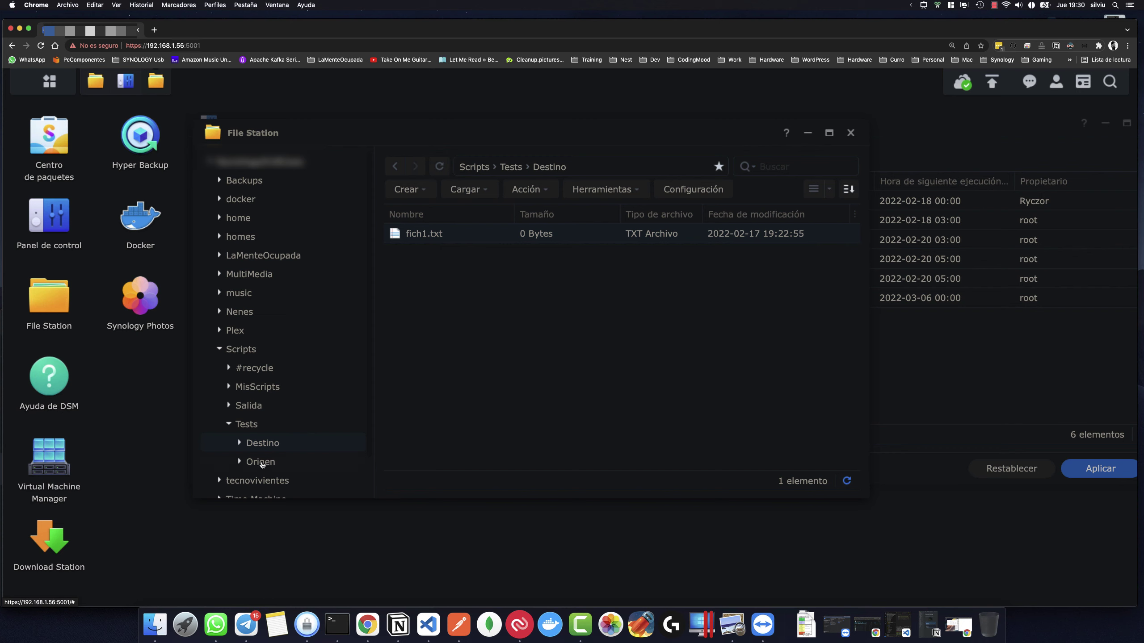
Open Origen and edit the previous touch command in Terminal to create fich2.txt
click(261, 462)
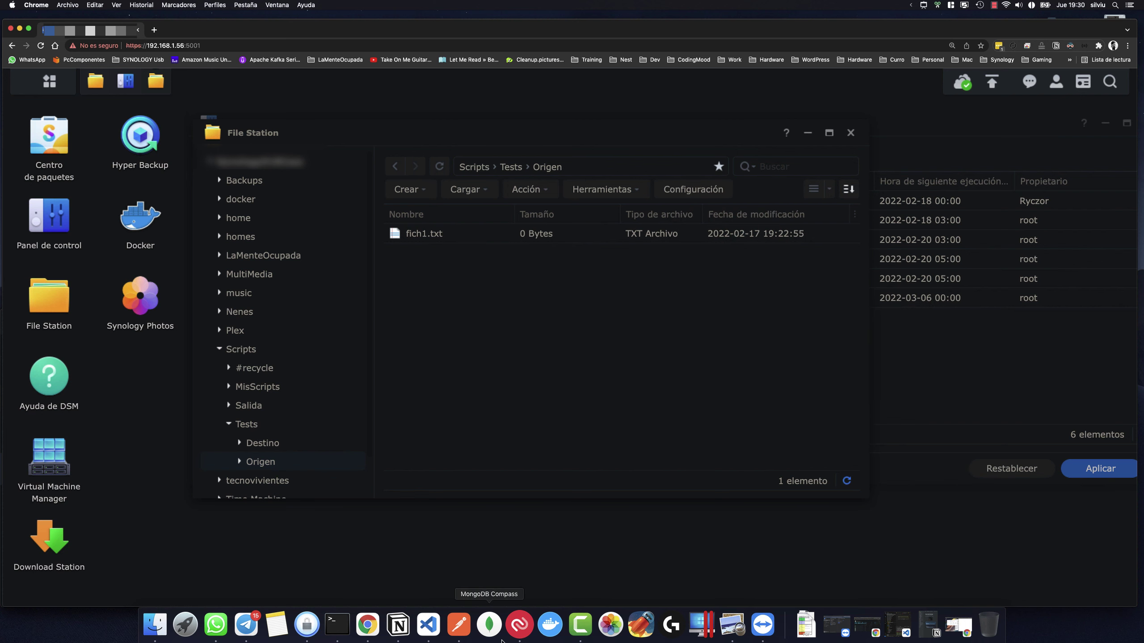
click(336, 625)
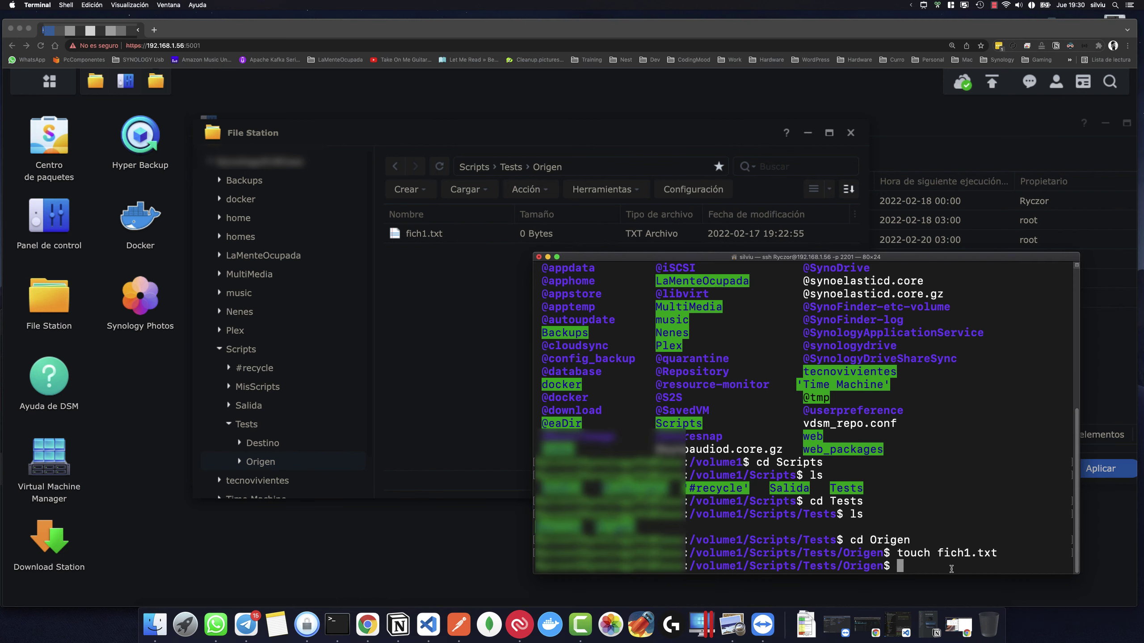
key(Up)
key(Left)
key(Left)
key(Left)
key(Left)
key(Return)
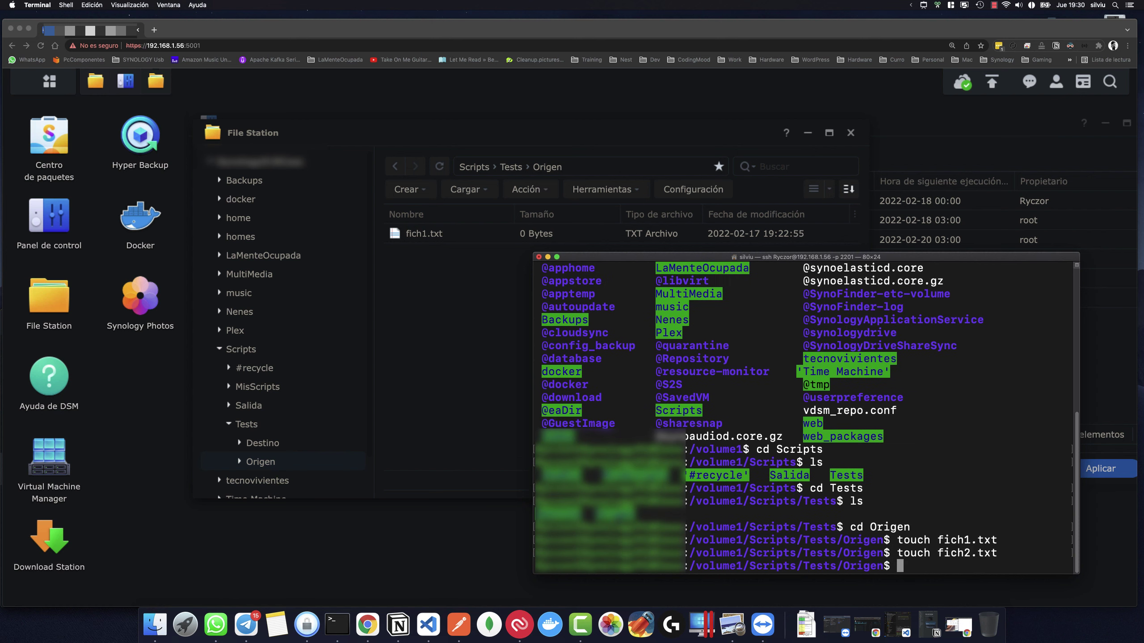
click(423, 313)
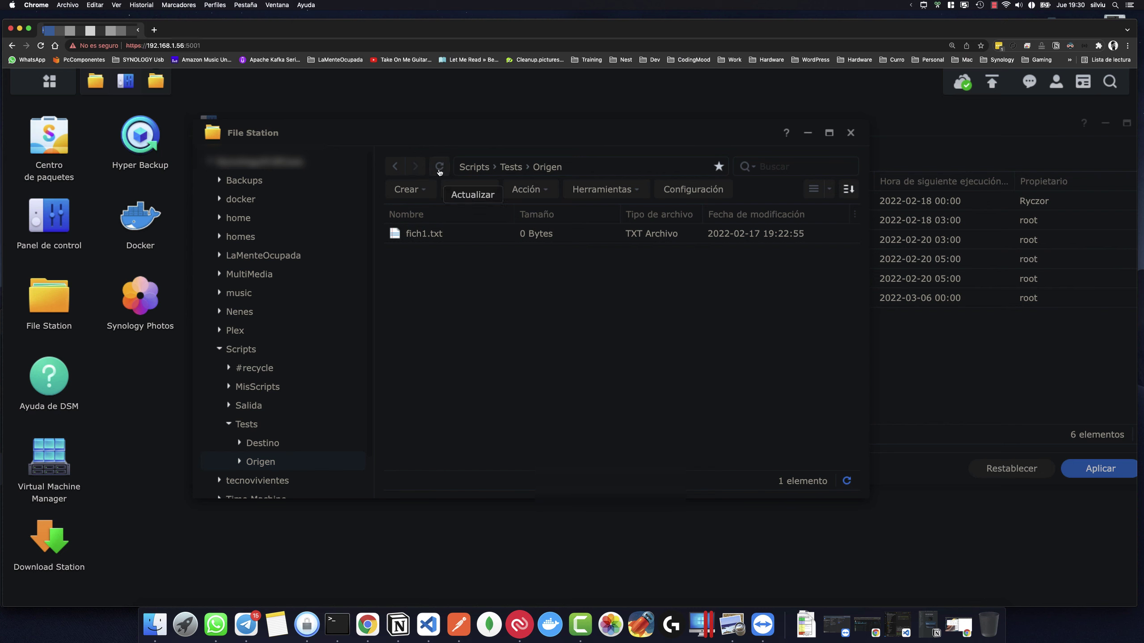
Refresh Origen to show fich2.txt, then run 'Copia de origen a destino' again
click(439, 166)
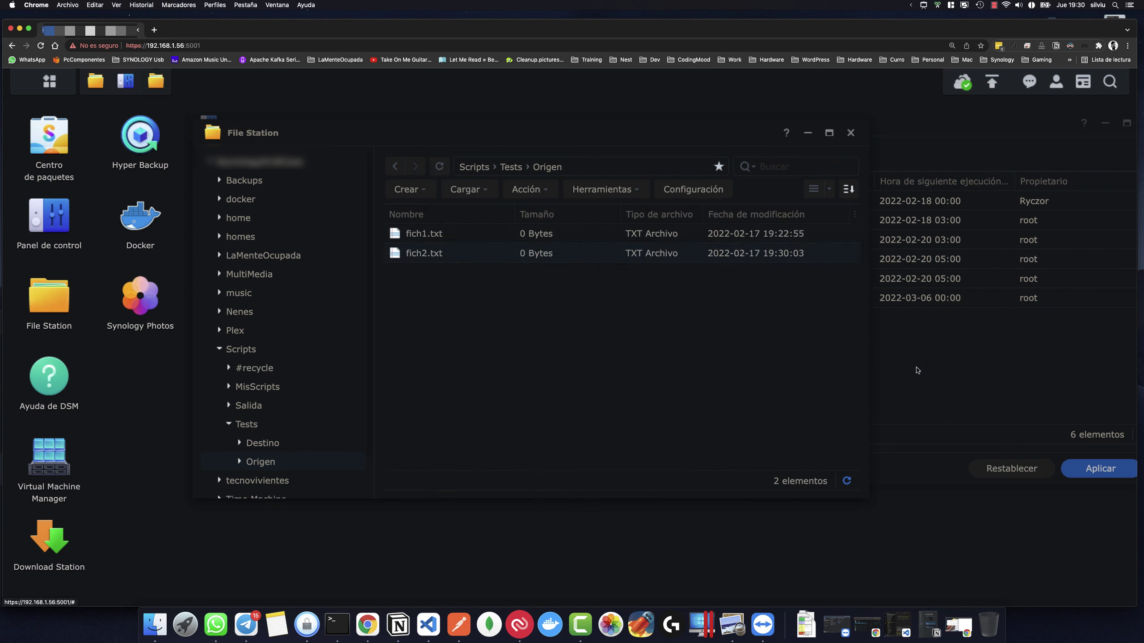
click(942, 351)
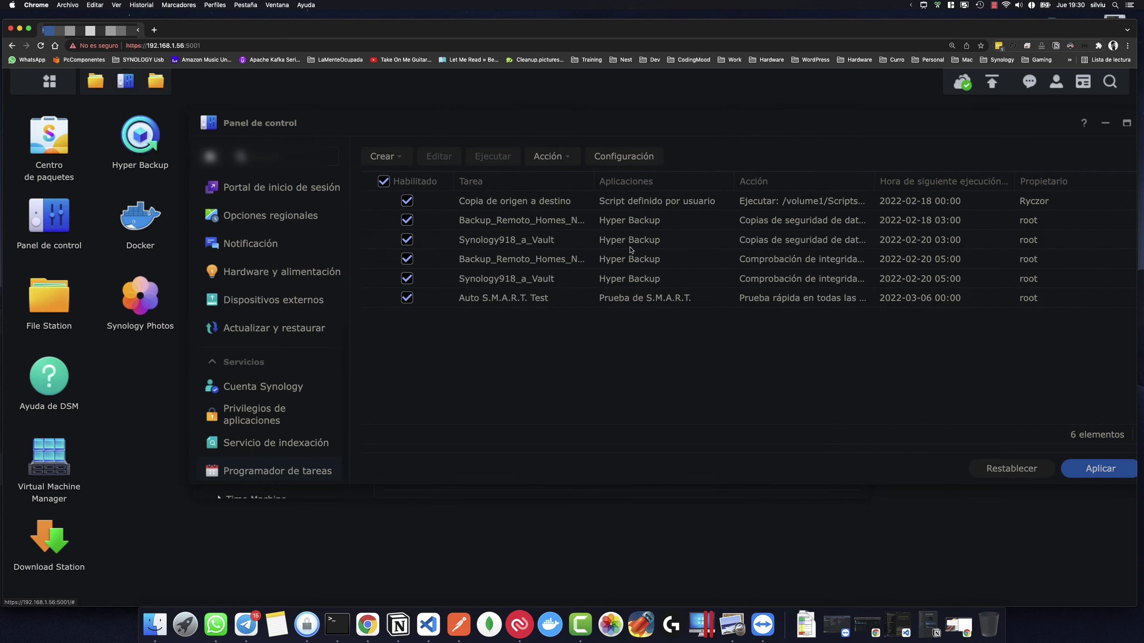
right_click(544, 209)
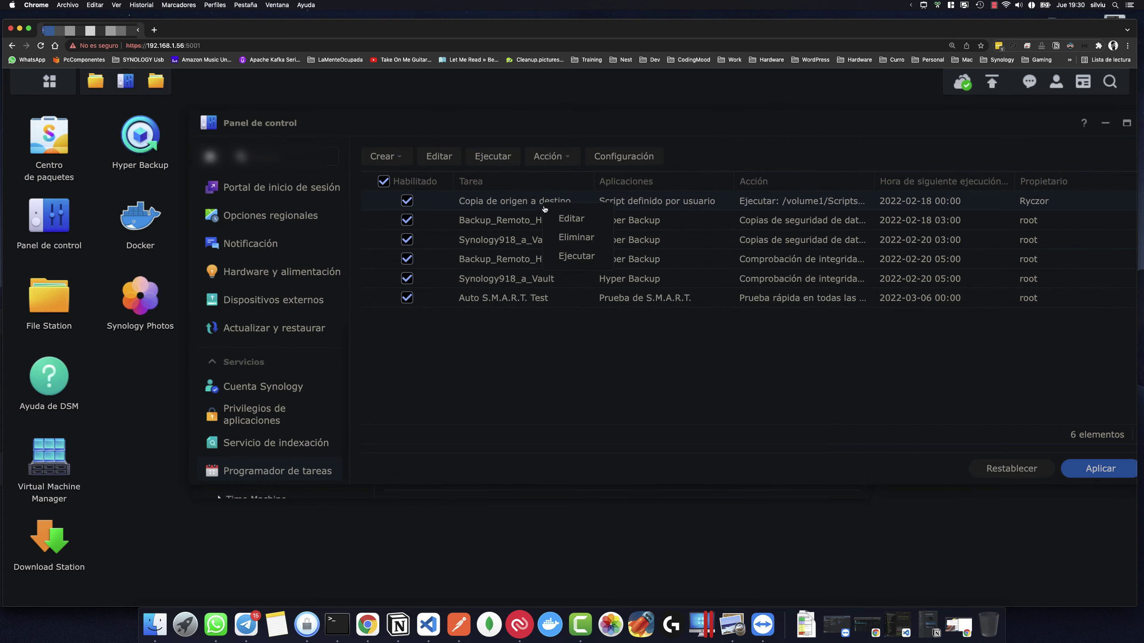
click(575, 257)
click(804, 325)
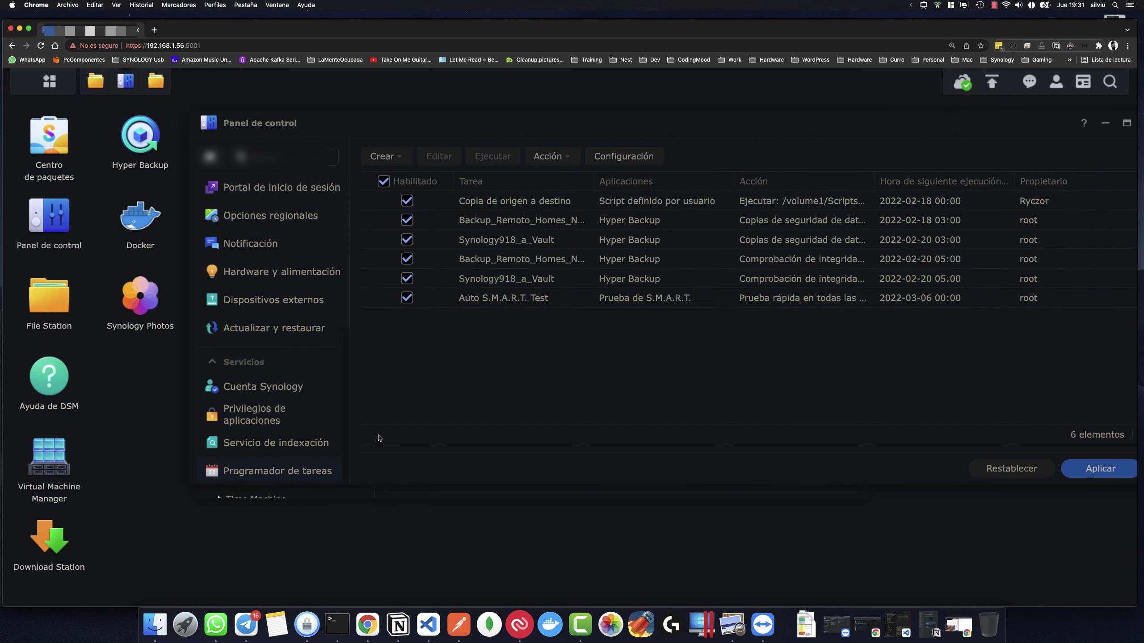
click(353, 497)
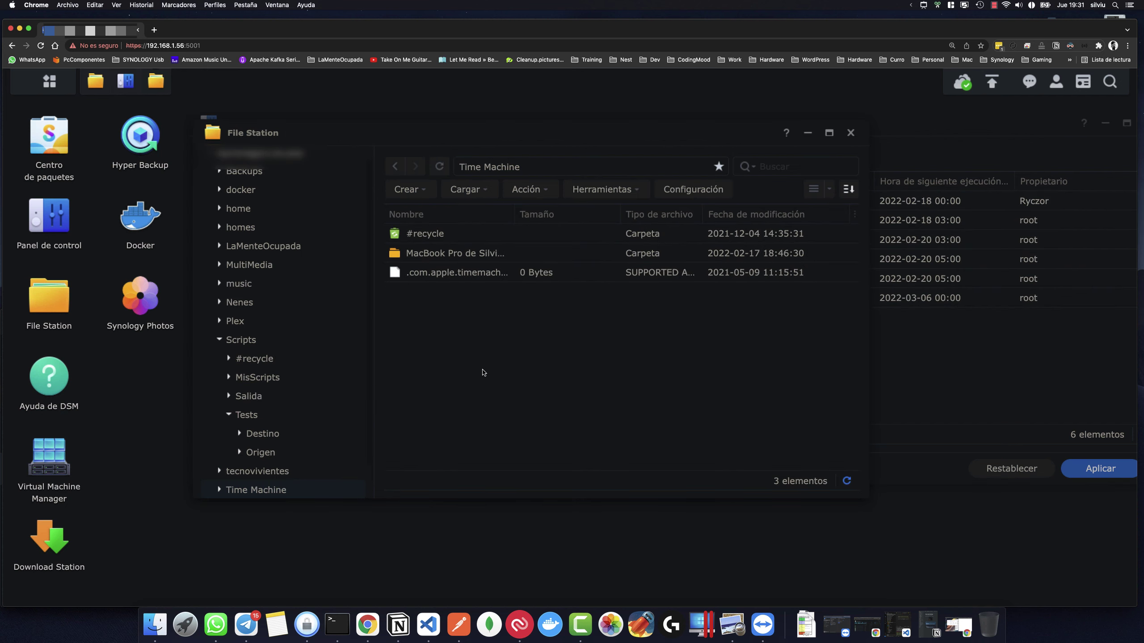
Compare Destino with Origen, refreshing Destino to confirm fich1.txt and fich2.txt arrived, then reopen Origen
click(262, 439)
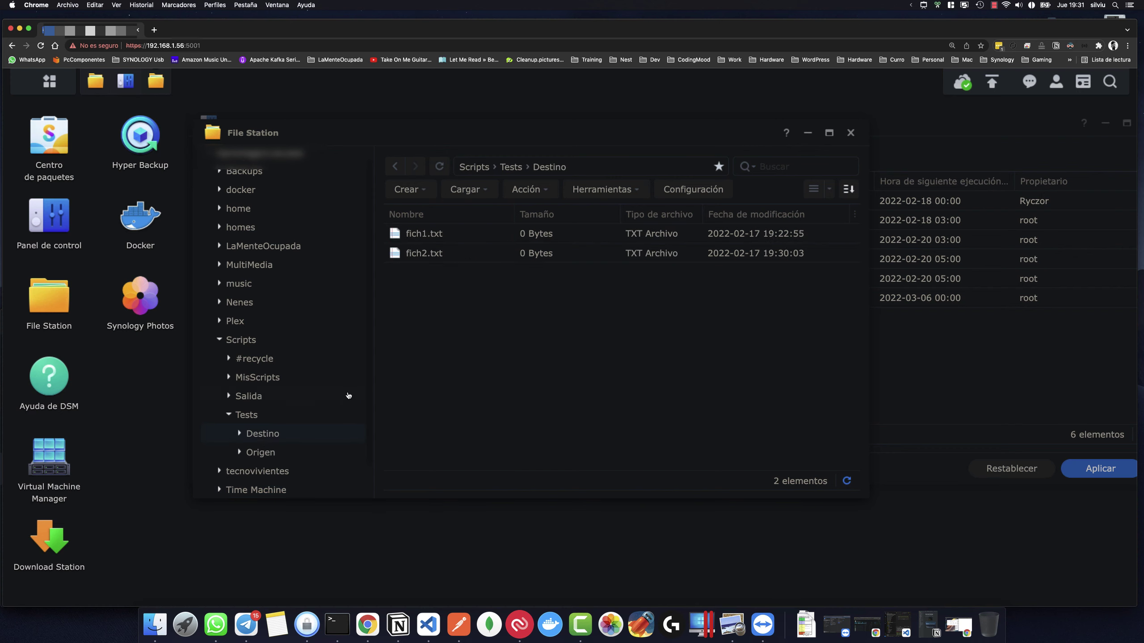
click(273, 451)
click(274, 440)
click(439, 171)
click(262, 452)
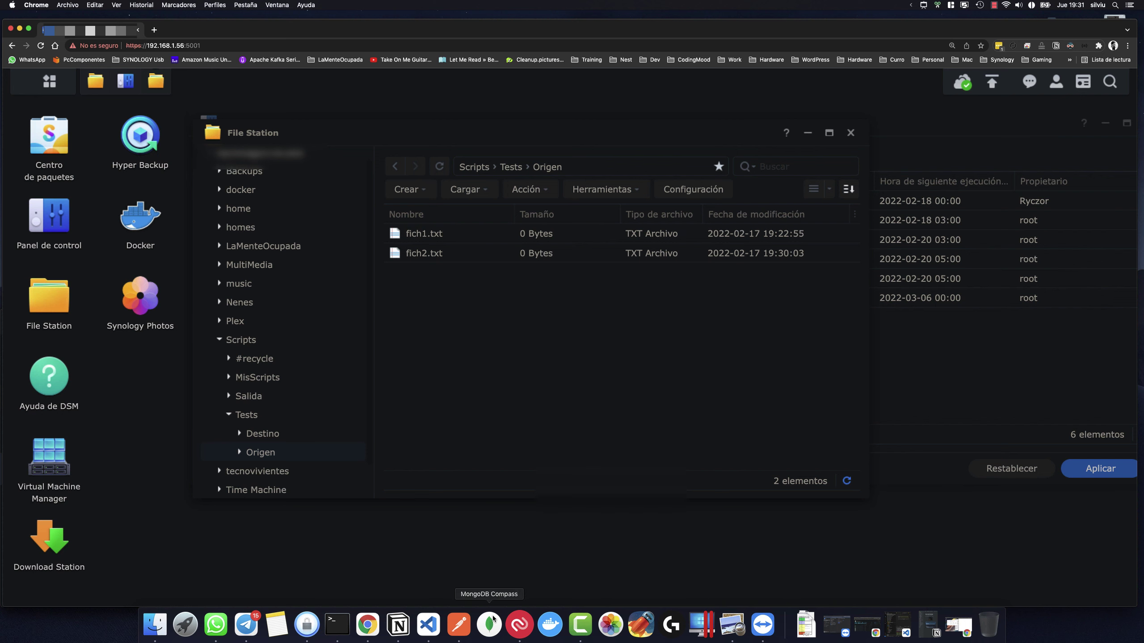
Rerun touch fich2.txt in Terminal and refresh Origen to see its updated modification time
click(337, 624)
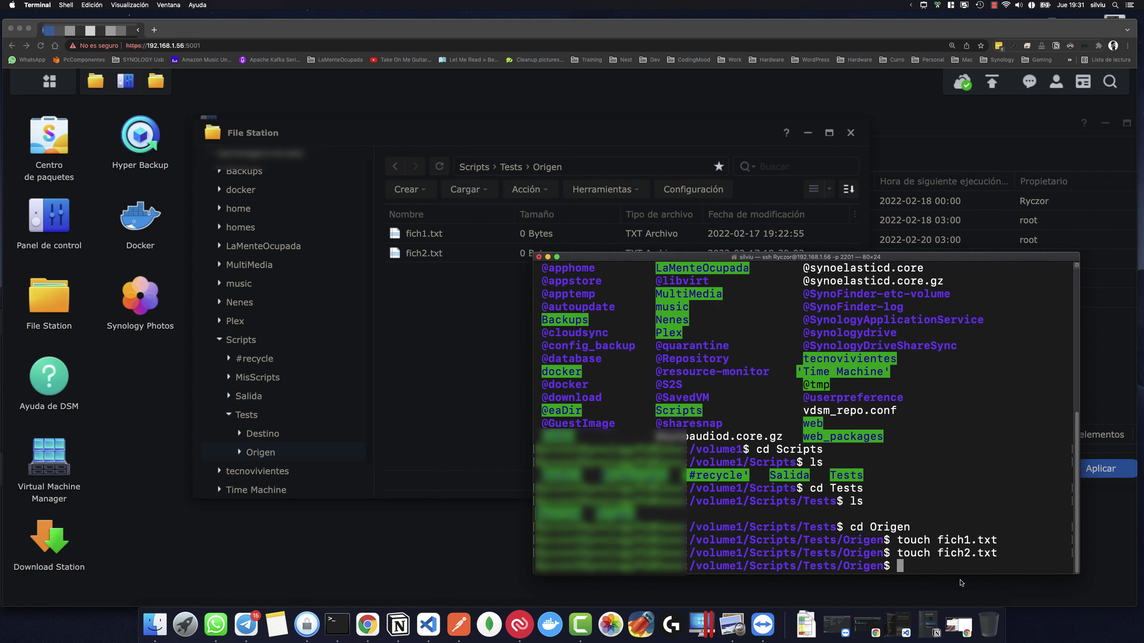
key(Up)
key(Return)
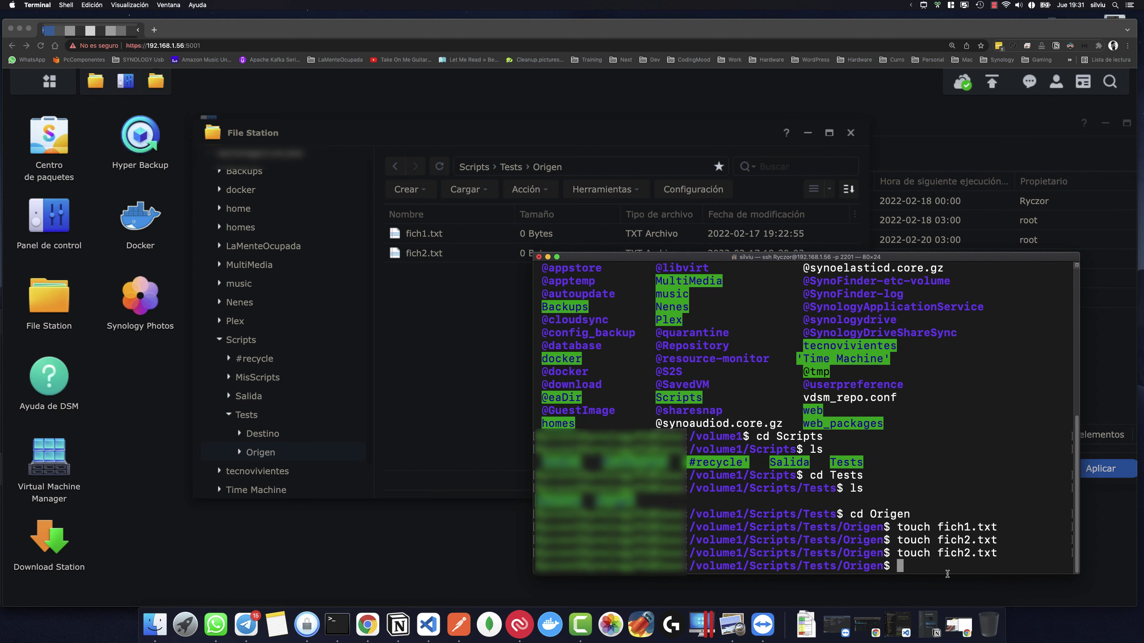
click(450, 307)
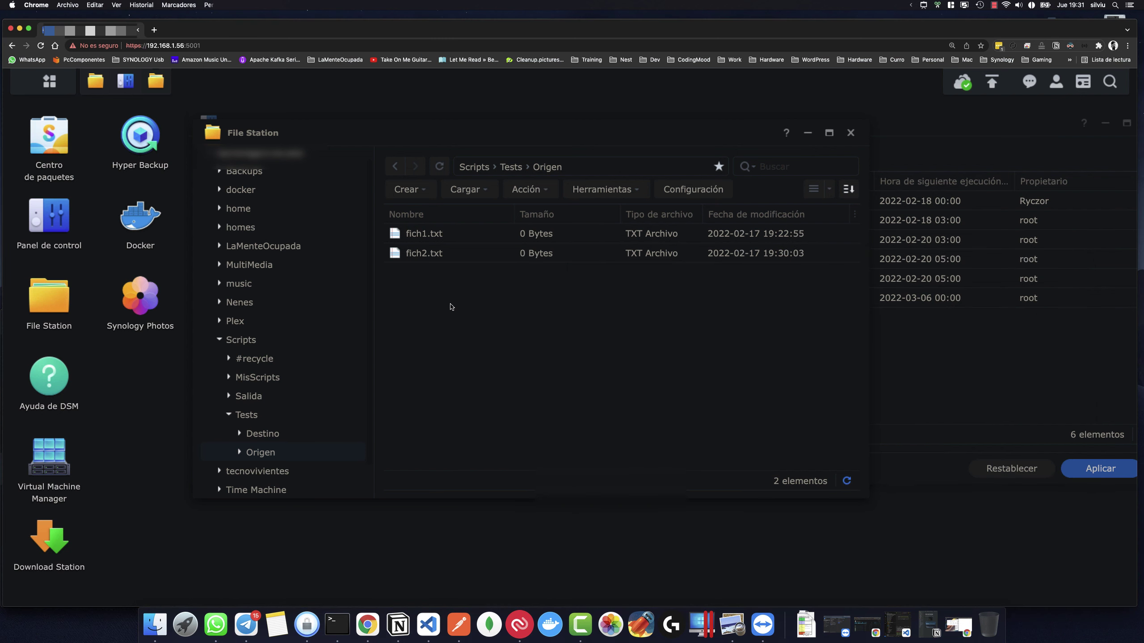
click(439, 173)
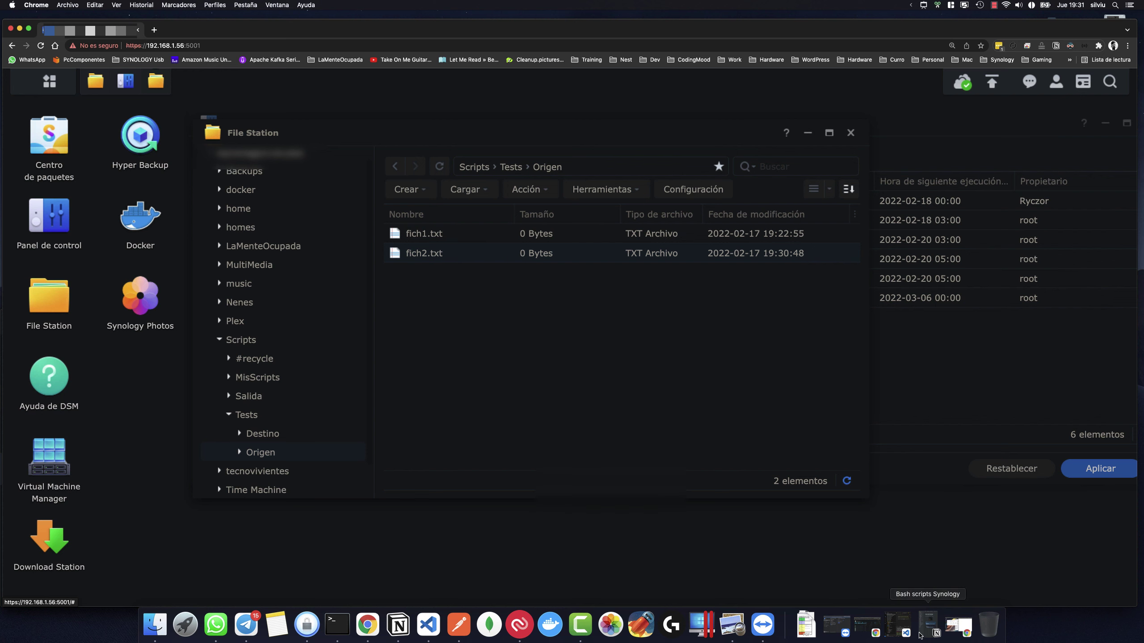
Touch fich2.txt once more in Terminal to push its timestamp forward again
click(337, 625)
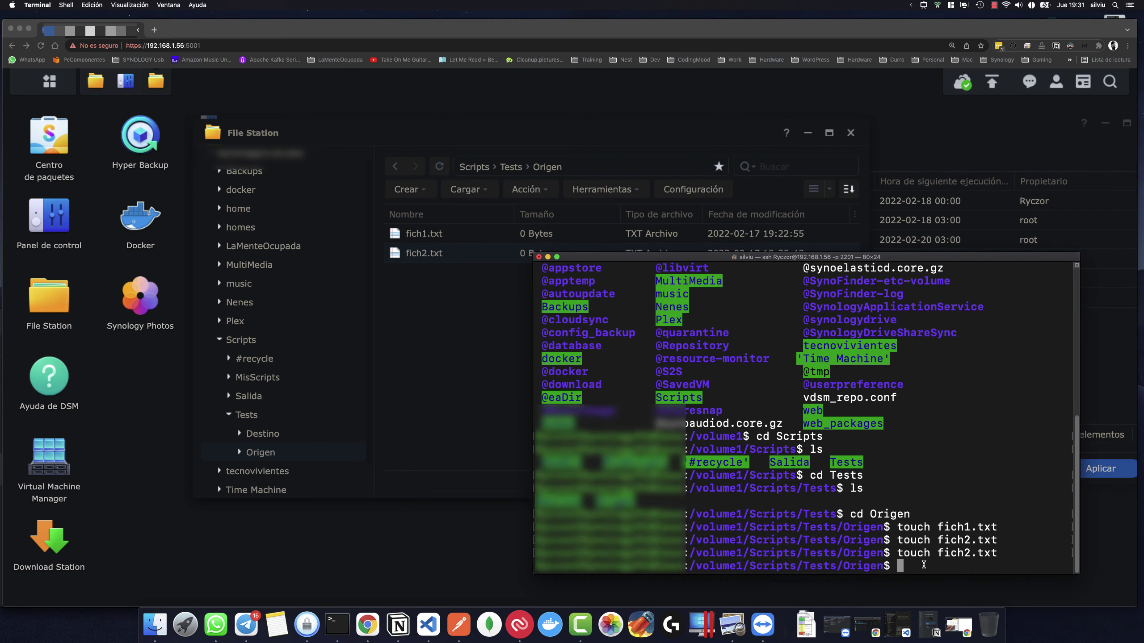
key(Up)
key(Return)
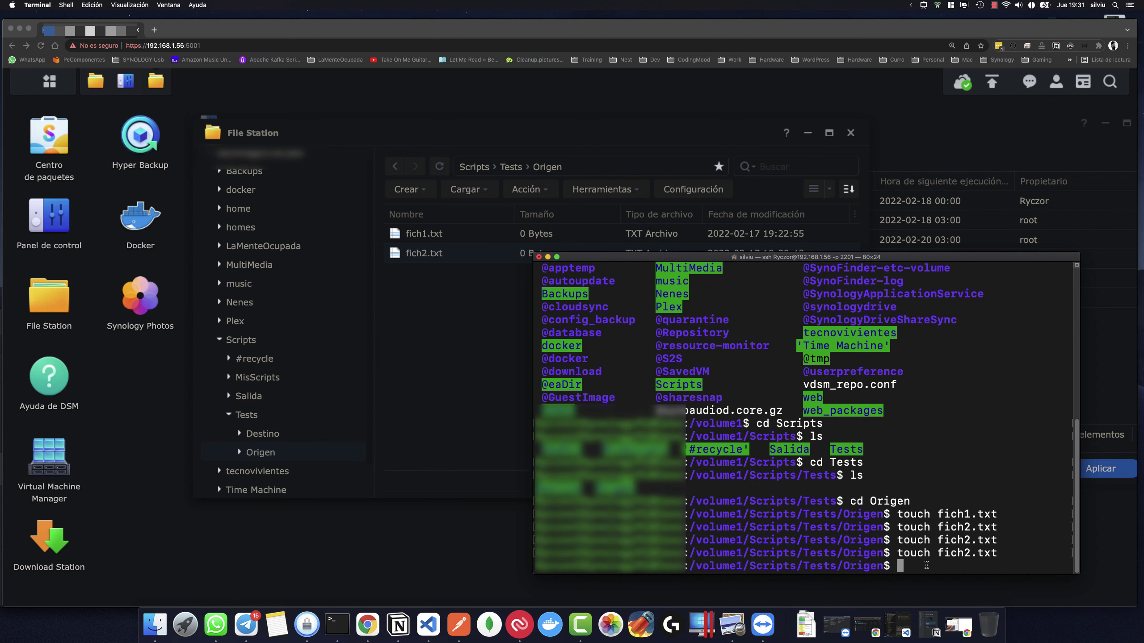
click(526, 363)
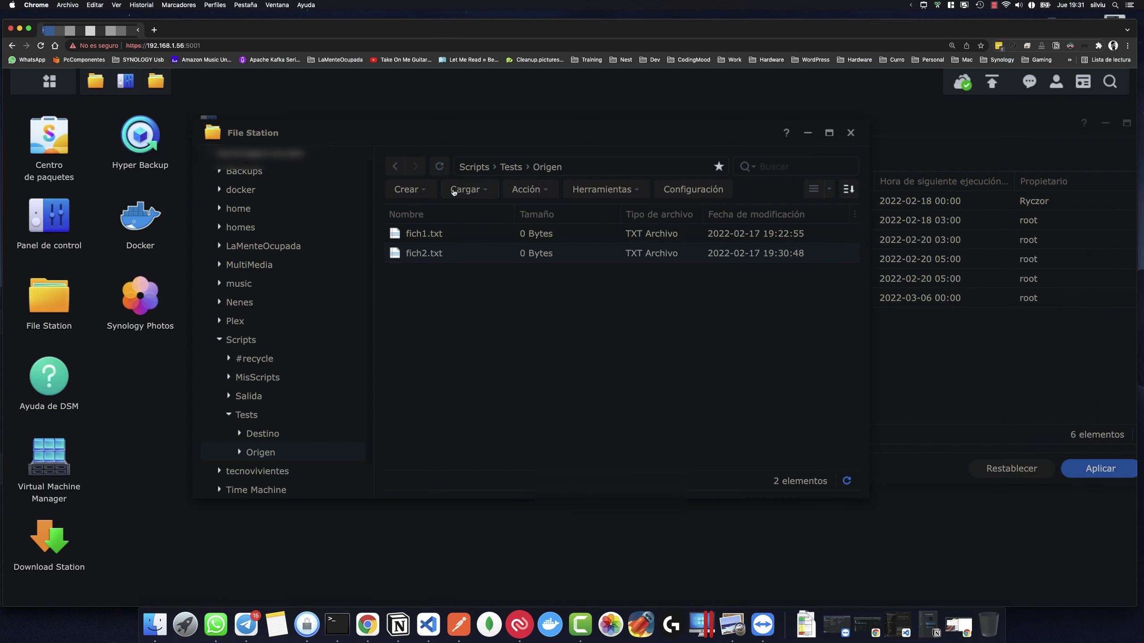
Refresh Origen to see fich2.txt at 19:31:01, then bring Programador de tareas forward
click(440, 169)
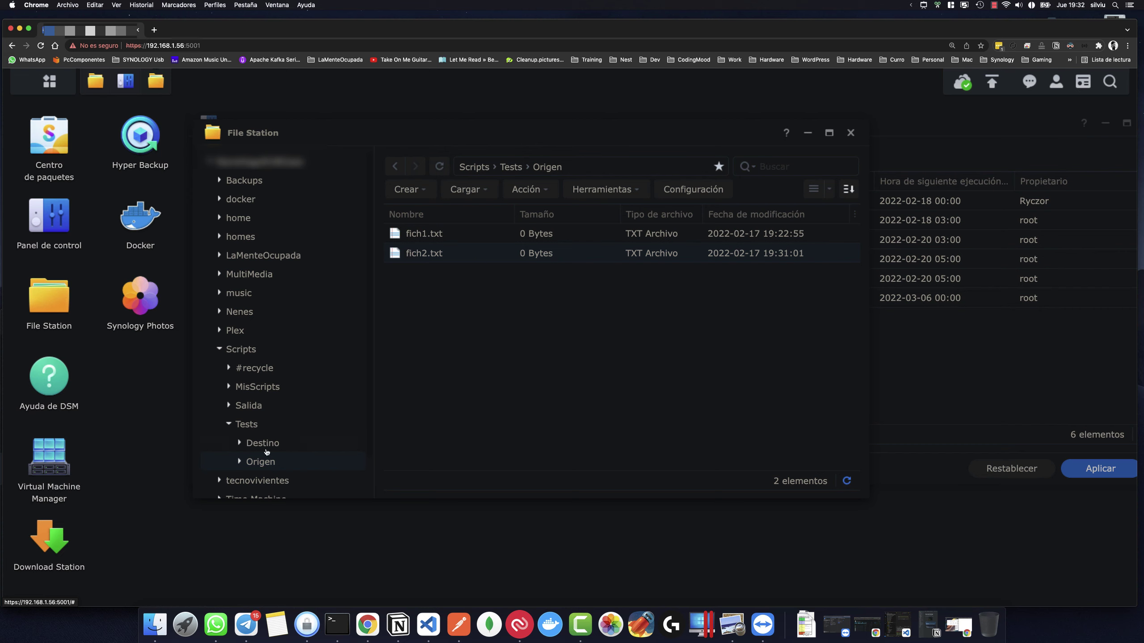
click(918, 246)
Run the Copia de origen a destino task now and confirm with Sí
right_click(631, 204)
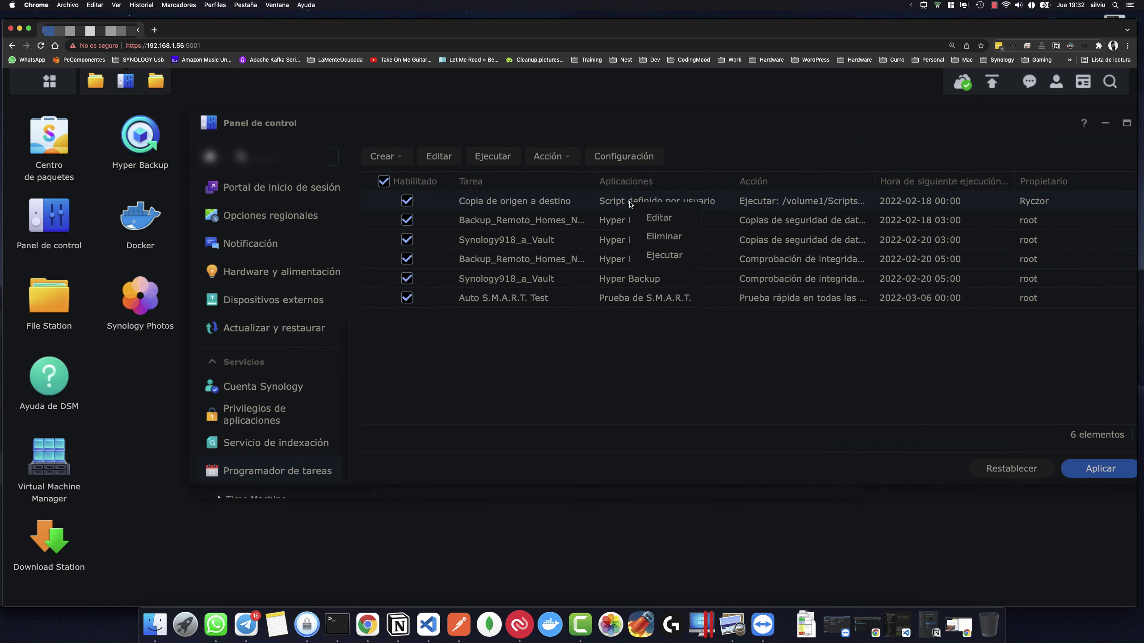
click(658, 253)
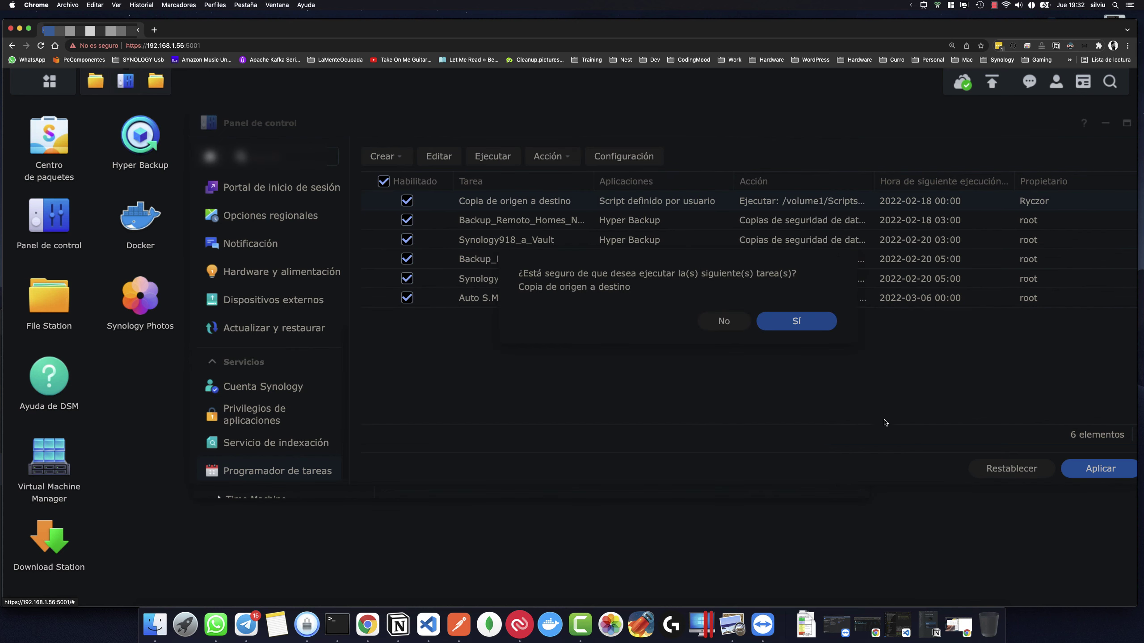
click(798, 320)
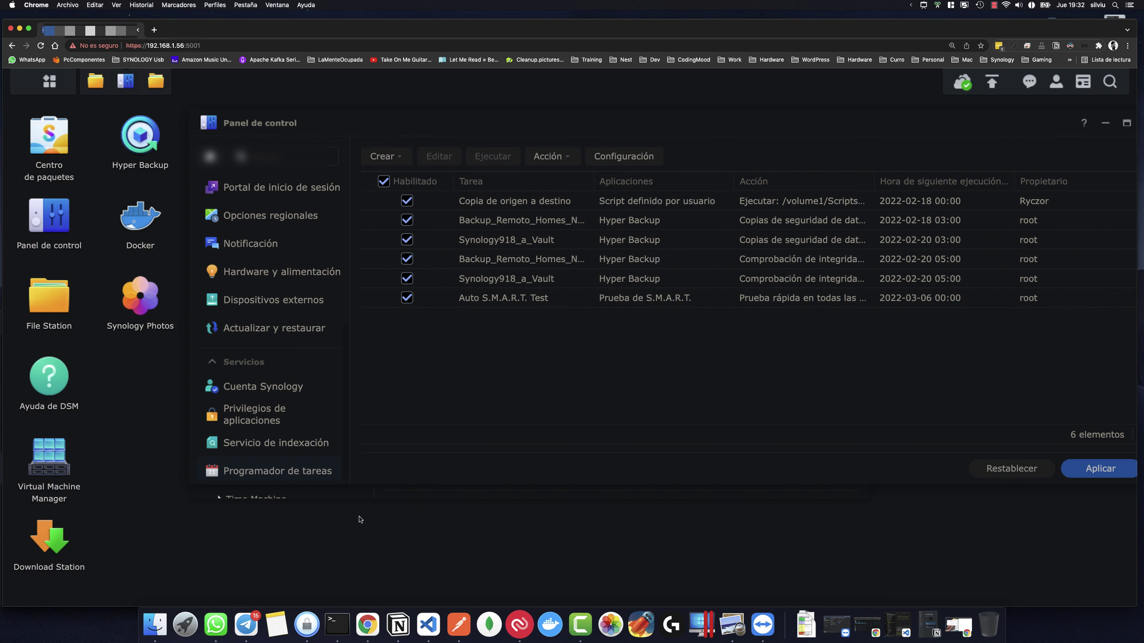
Browse MisScripts, Destino and Origen to check Destino's fich2.txt carries the 19:31:01 timestamp
click(384, 498)
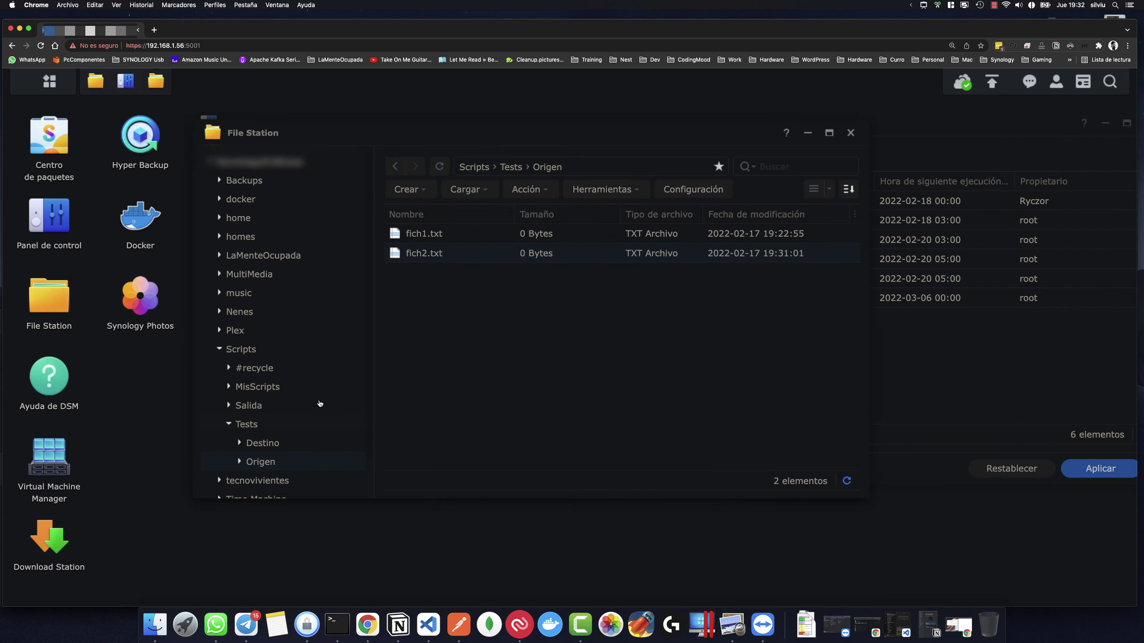
click(256, 386)
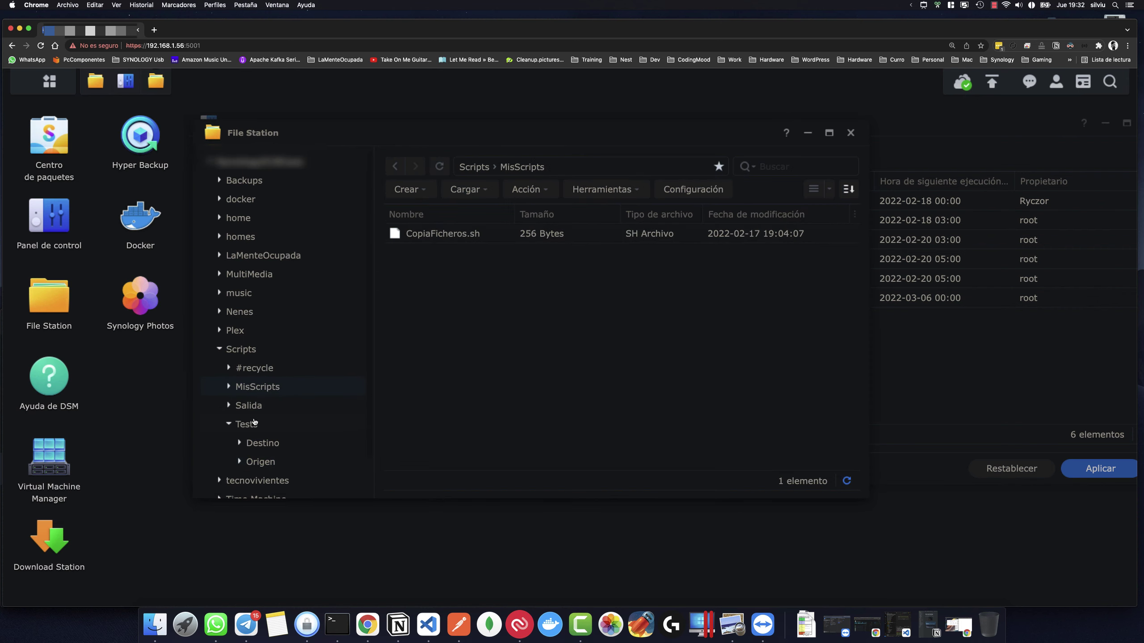
click(261, 443)
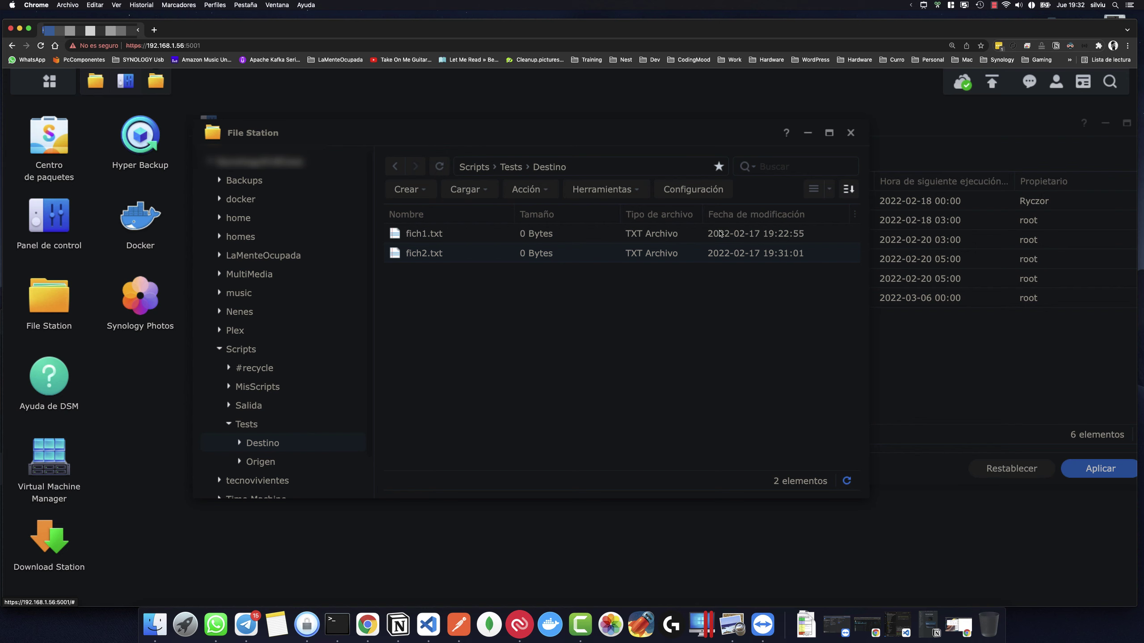
click(271, 468)
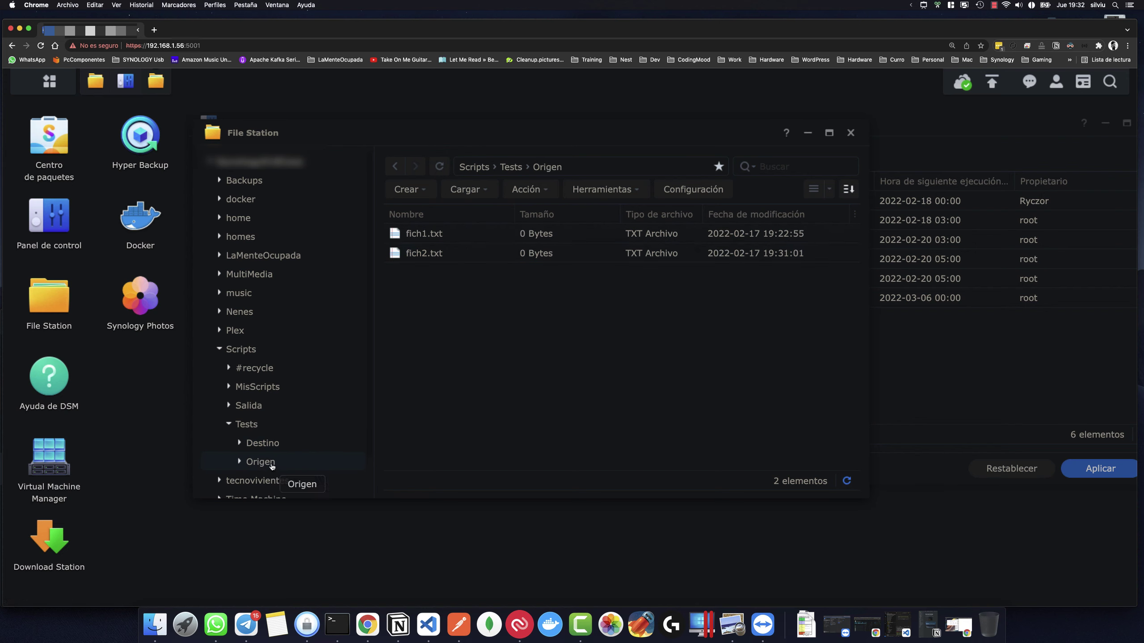
click(266, 444)
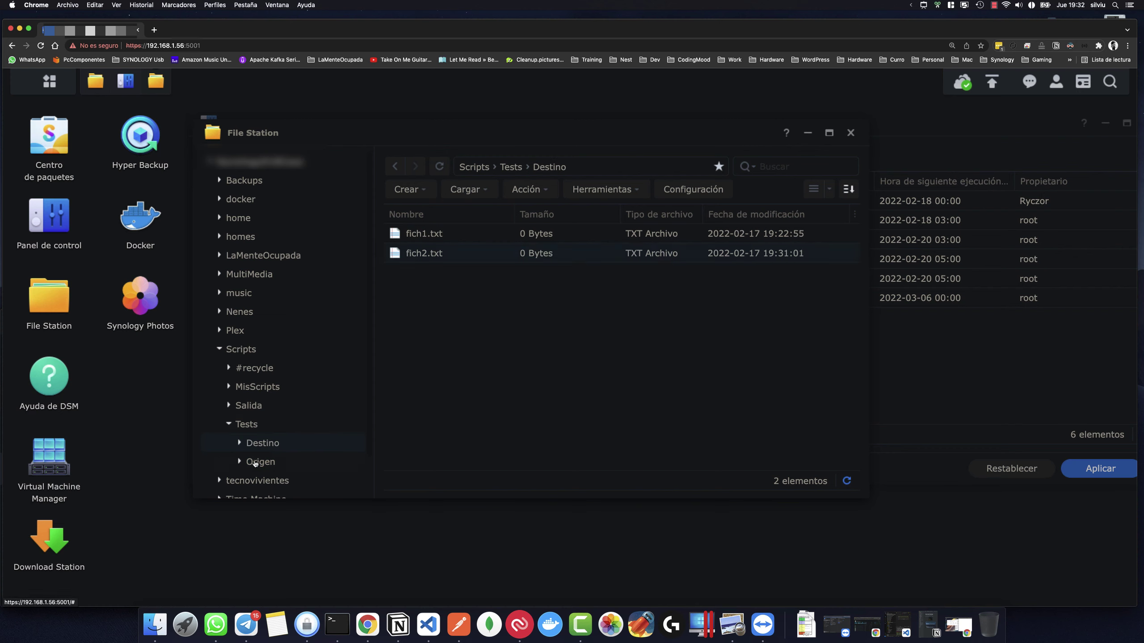
click(254, 462)
click(276, 450)
click(267, 464)
click(246, 624)
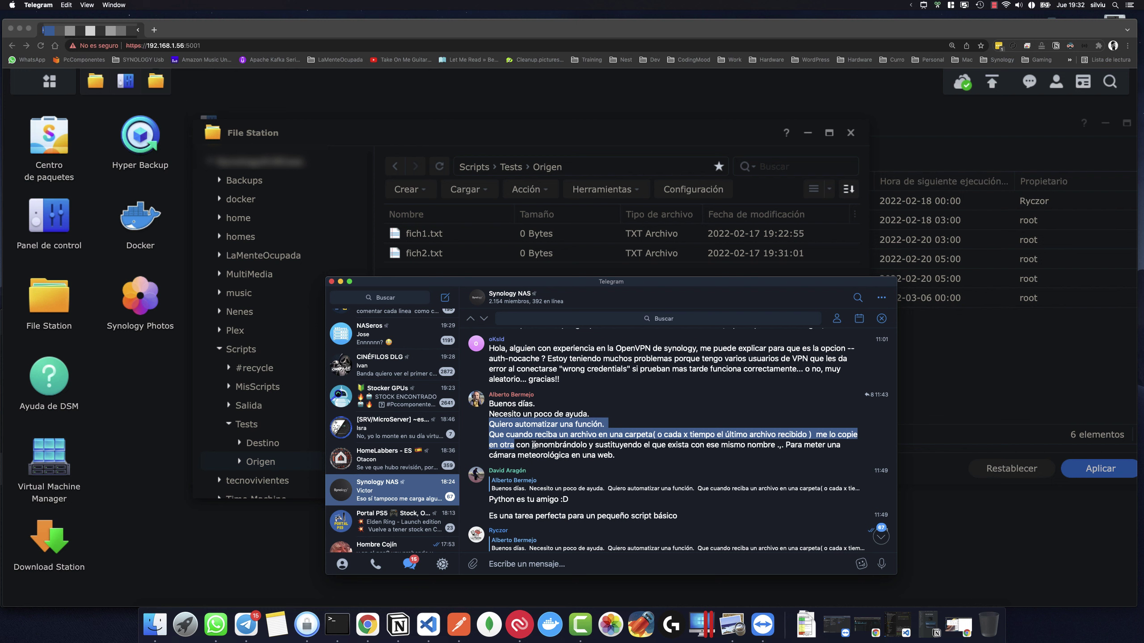
drag(533, 444, 774, 443)
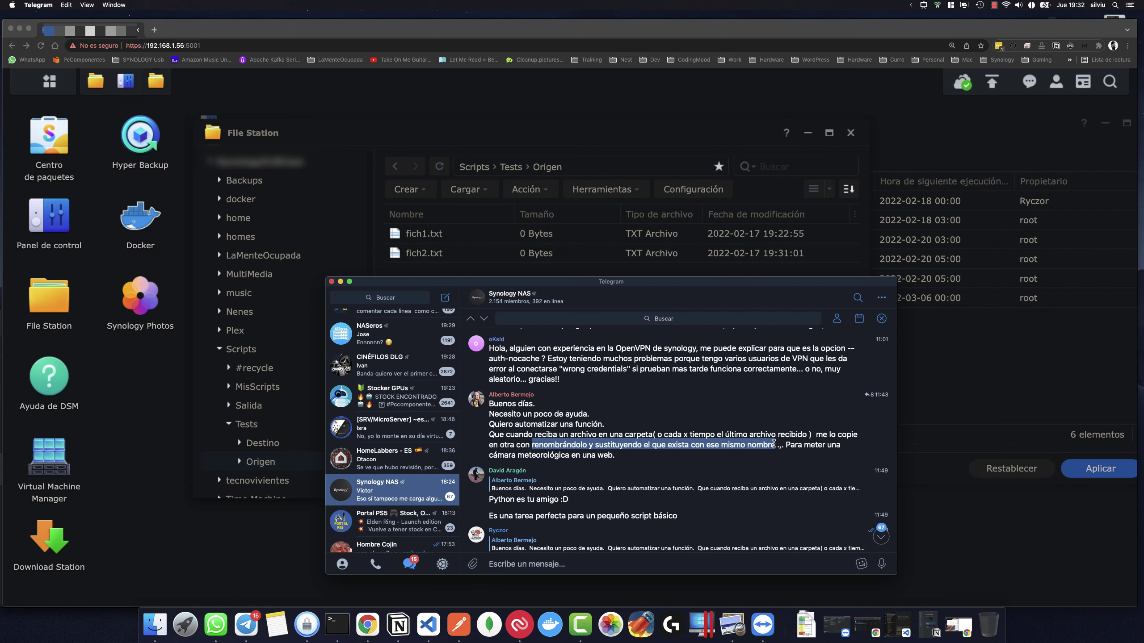
click(592, 449)
drag(534, 445, 776, 448)
Delete fich2.txt and fich1.txt from Destino, then return to the Origen folder
click(469, 268)
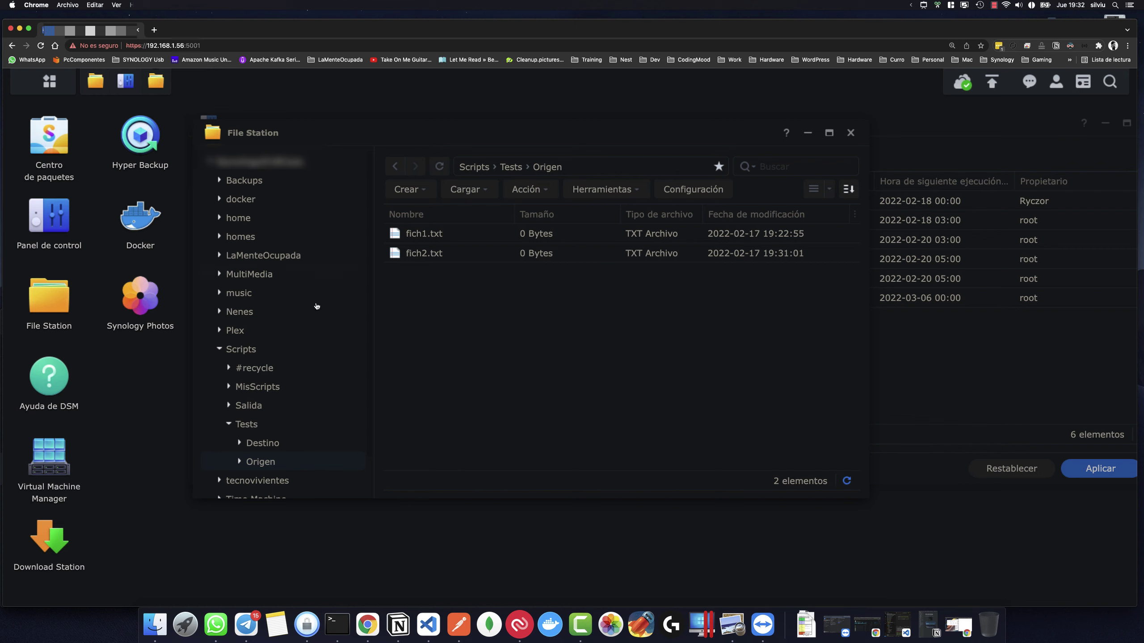
click(267, 450)
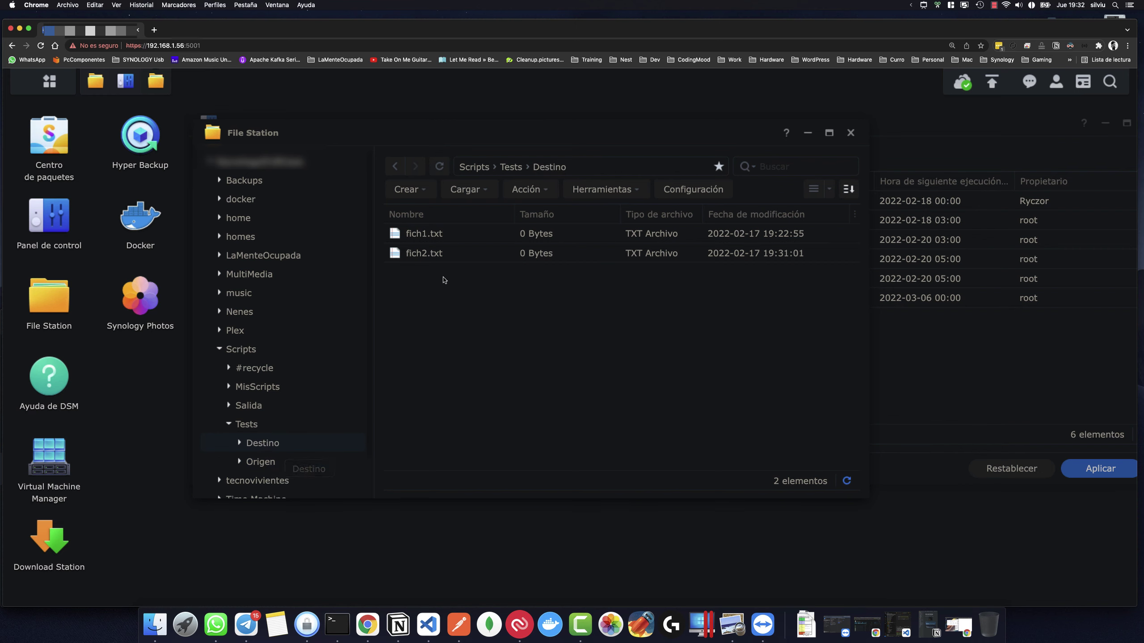
right_click(427, 258)
click(453, 506)
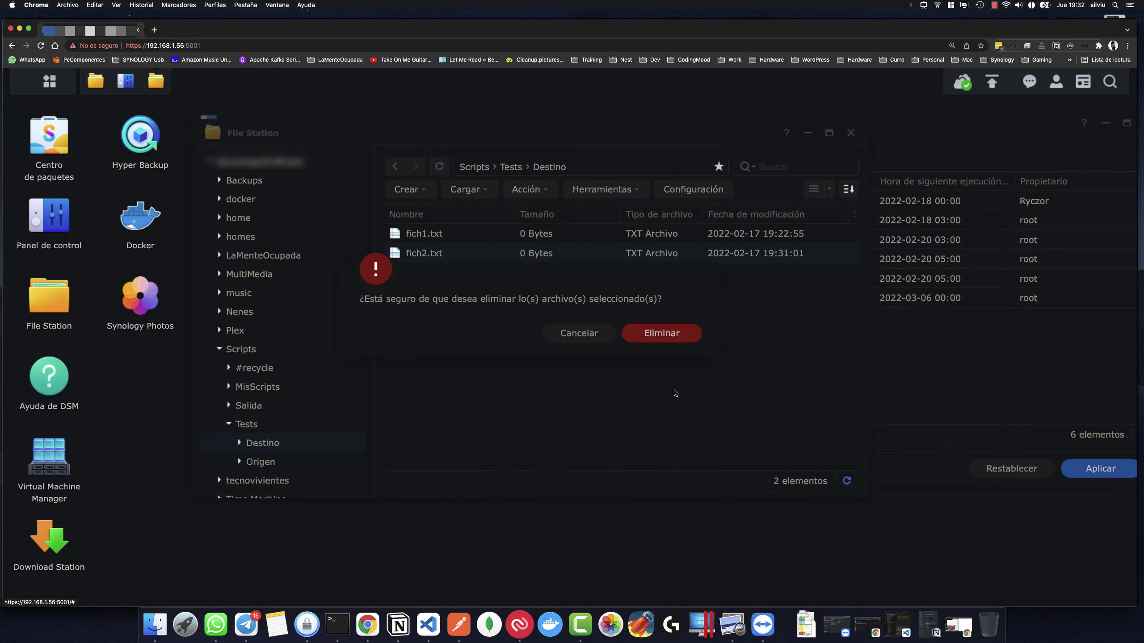
click(661, 333)
right_click(427, 237)
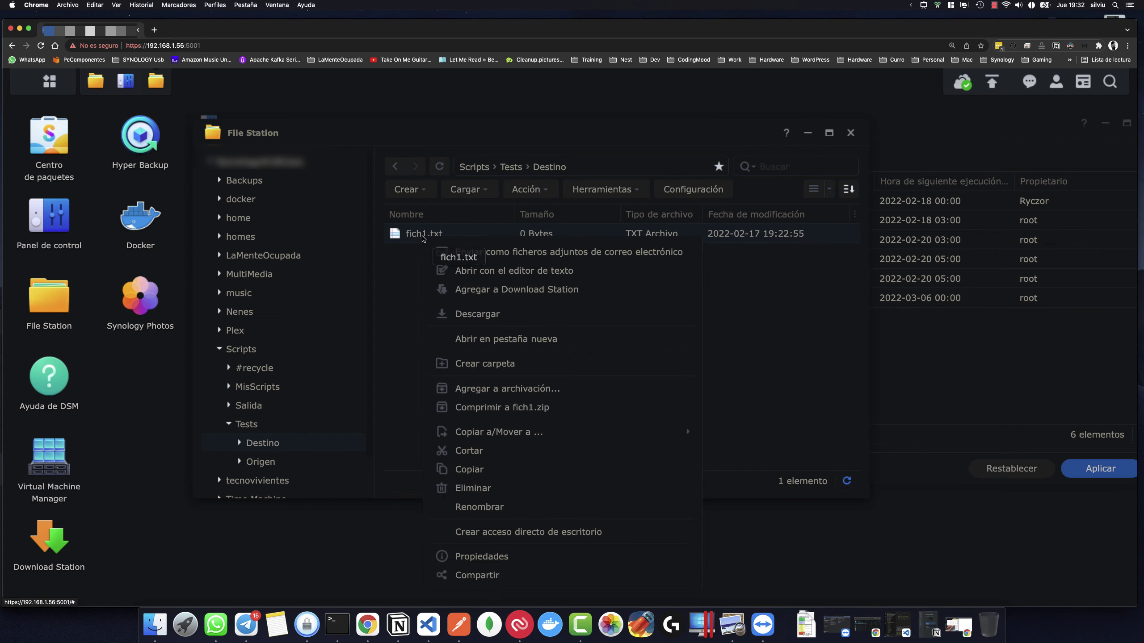
click(472, 488)
click(669, 333)
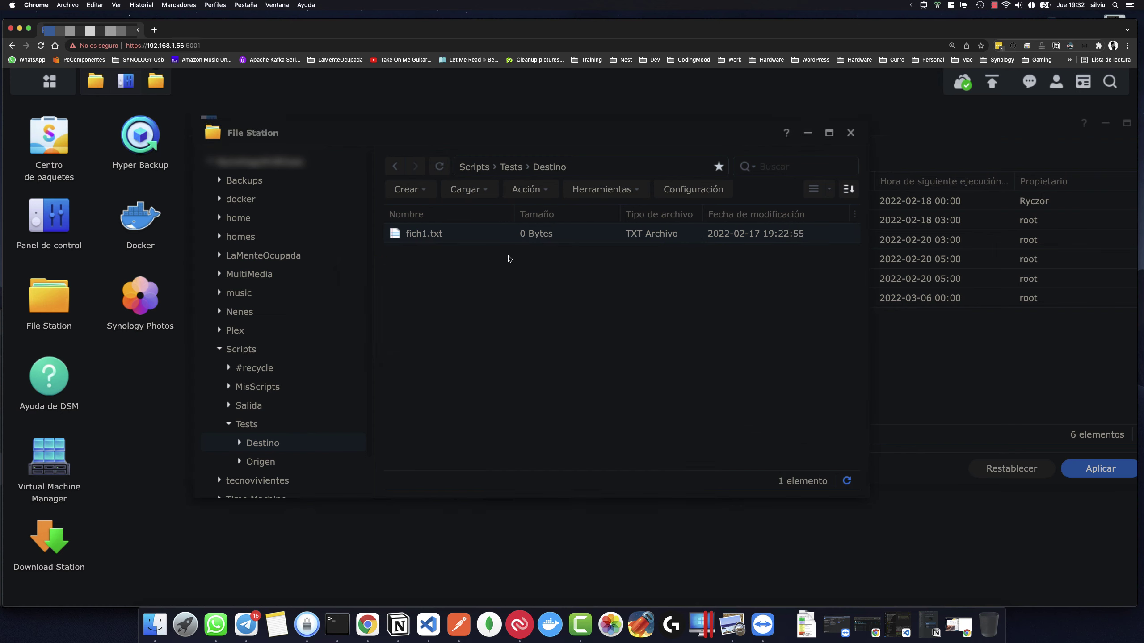
click(260, 464)
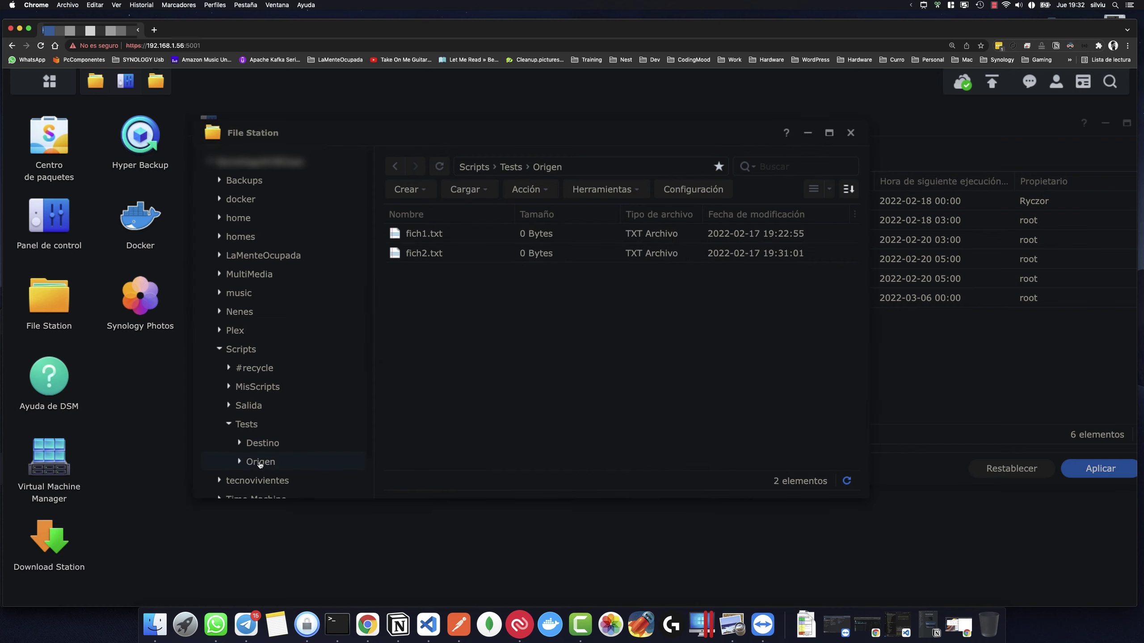
key(super+Tab)
Append webcam.jpg to DEST_DIR on line 5 of CopiaFicheros.sh and save the script
drag(718, 258, 449, 261)
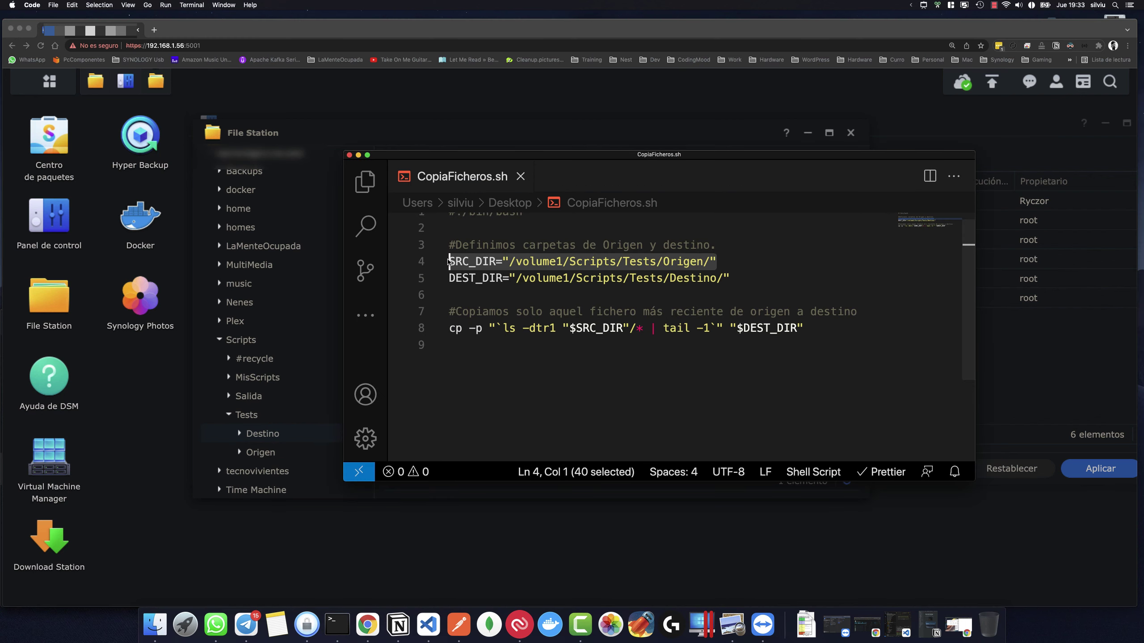
double_click(475, 278)
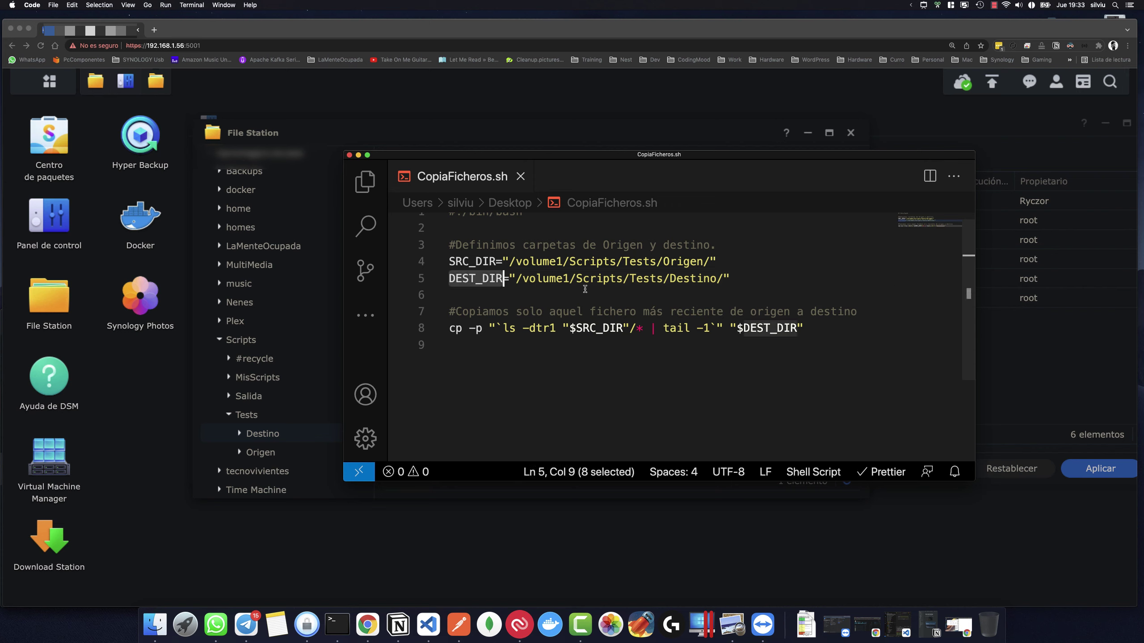
click(724, 279)
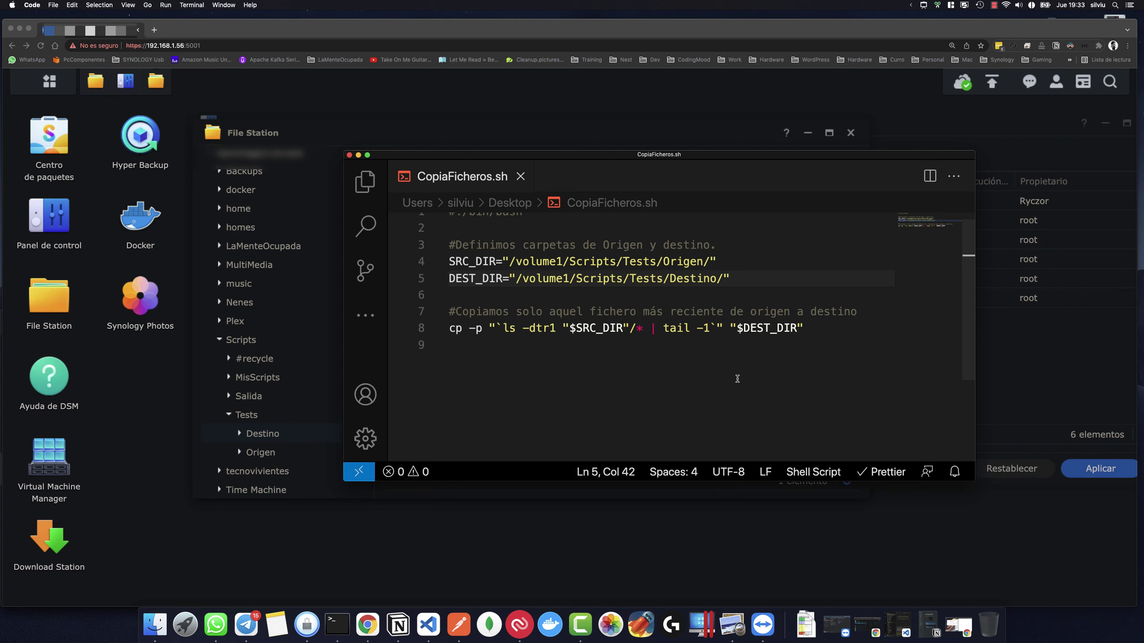
text(webca)
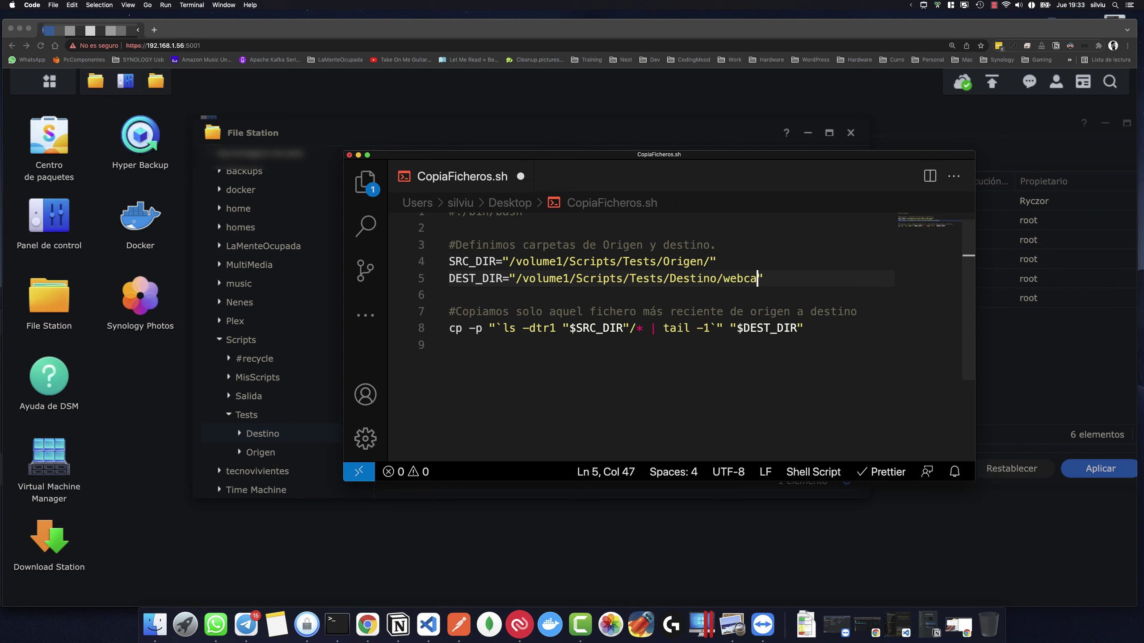
text(m.jpg)
click(812, 281)
key(super+s)
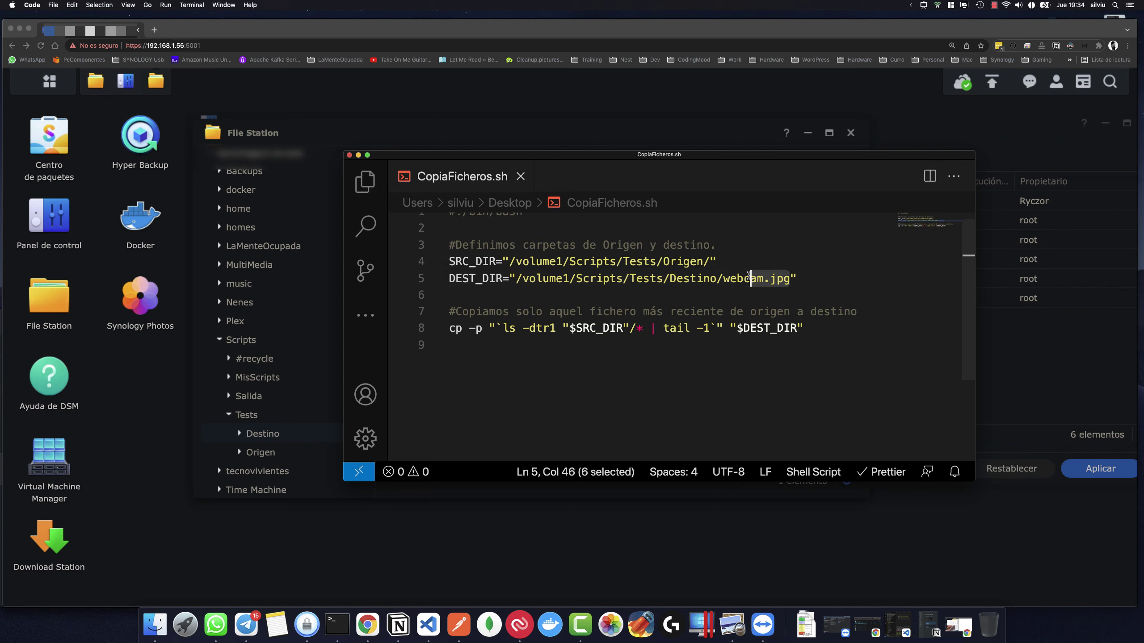
Review the SRC_DIR path on line 4, then bring up the Desktop in Finder
drag(795, 279, 451, 260)
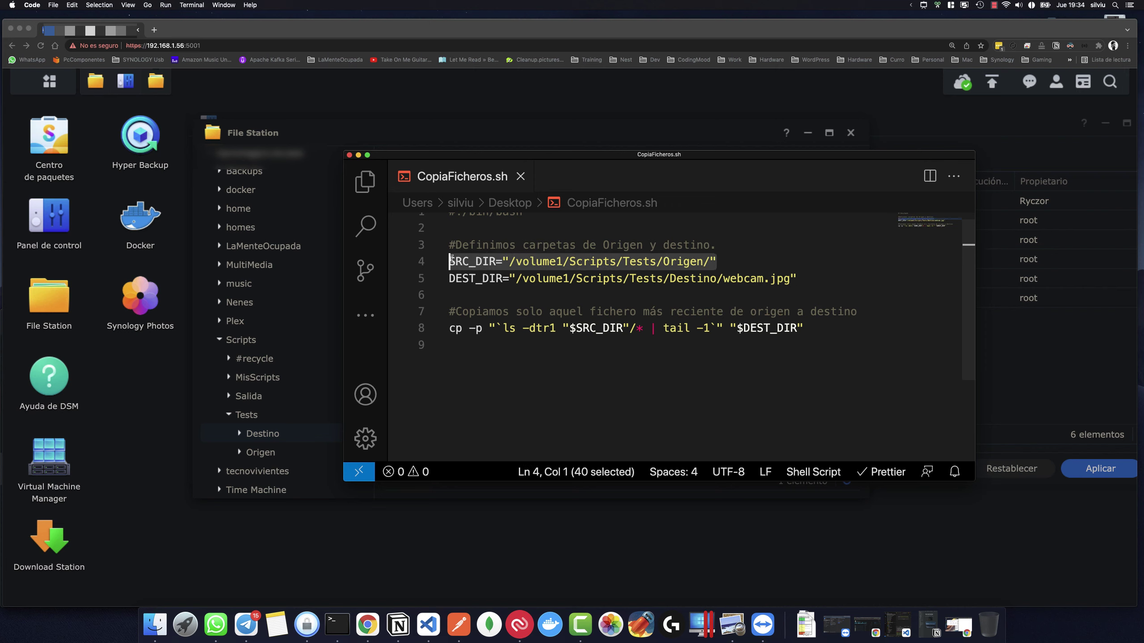
click(853, 278)
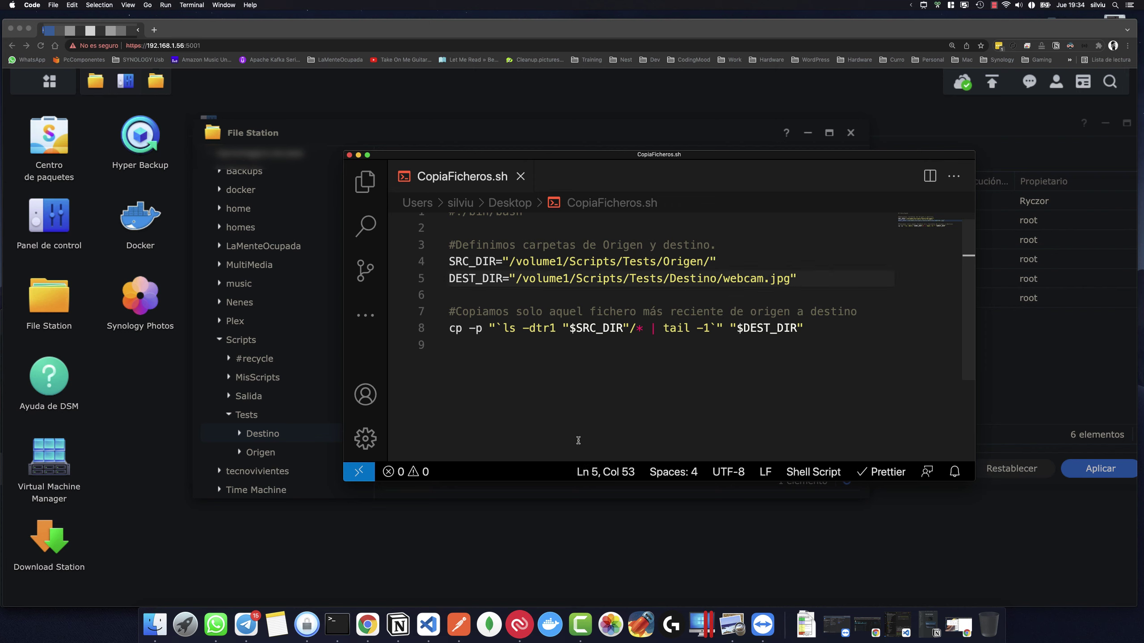
click(156, 627)
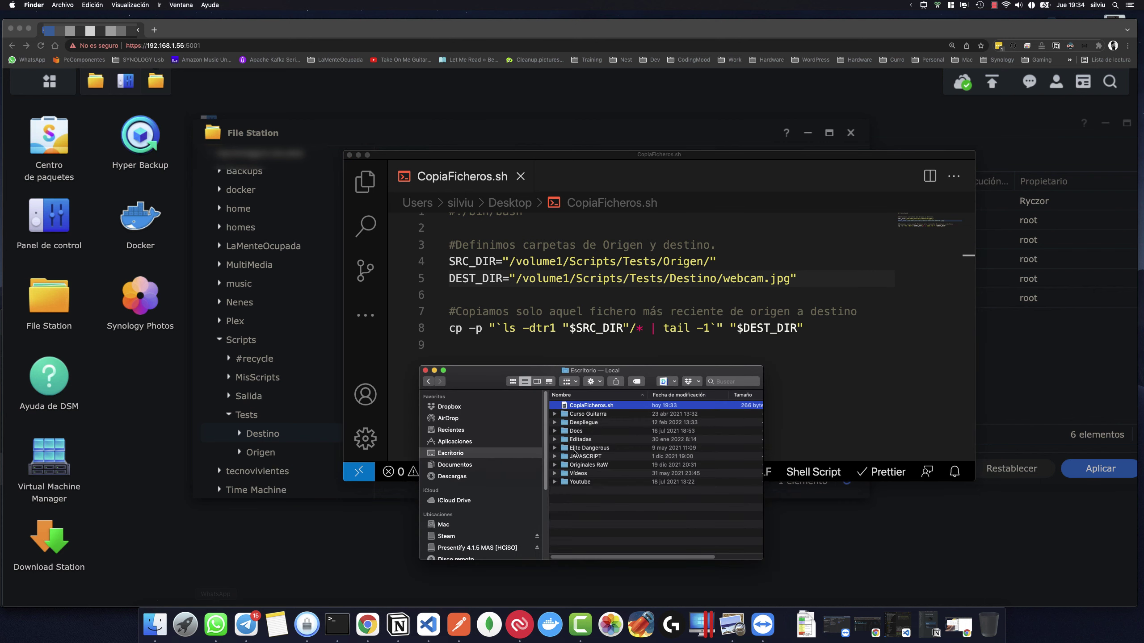
Upload the edited 266-byte CopiaFicheros.sh into MisScripts, then reselect the Copia de origen a destino task
click(258, 409)
click(274, 379)
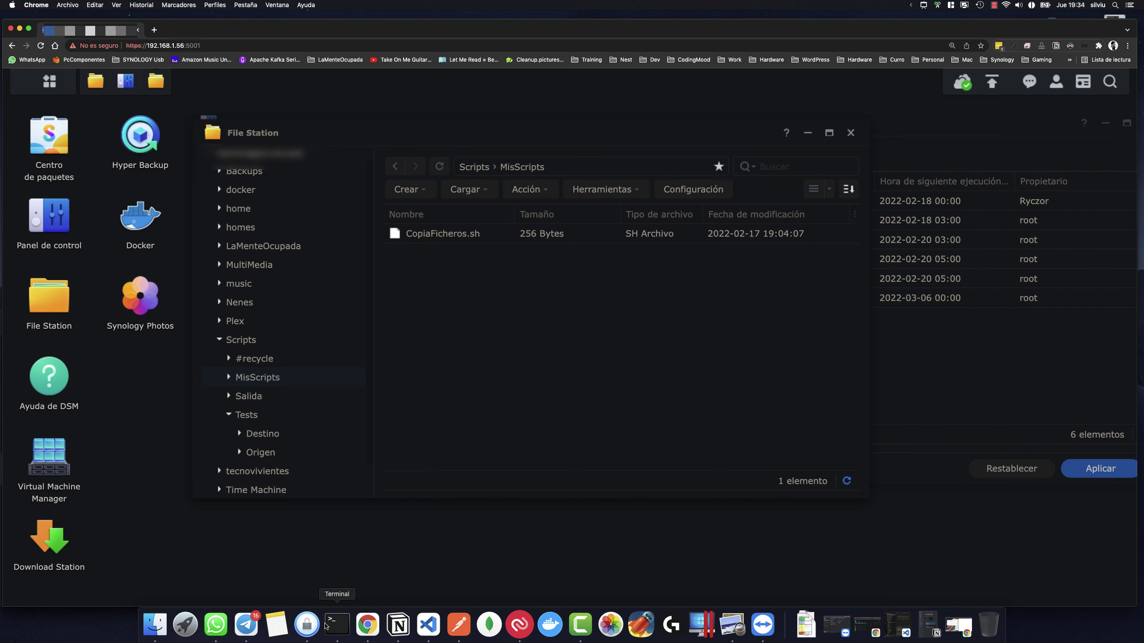
click(155, 626)
mouse_move(593, 406)
mouse_down()
mouse_move(554, 327)
mouse_move(675, 332)
mouse_up()
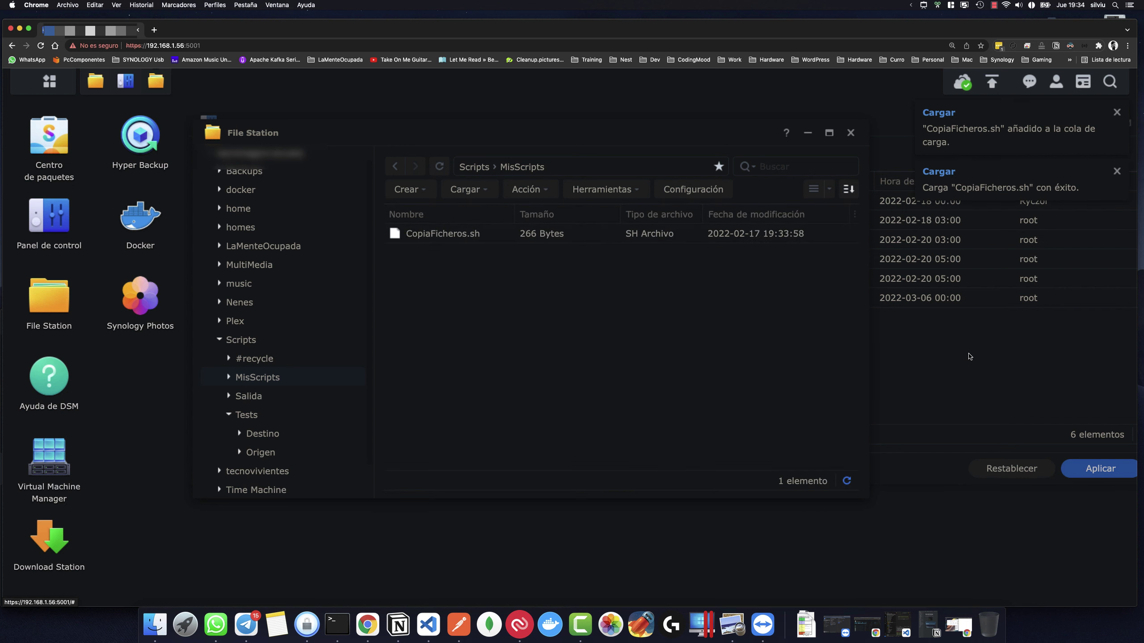
click(901, 324)
click(516, 206)
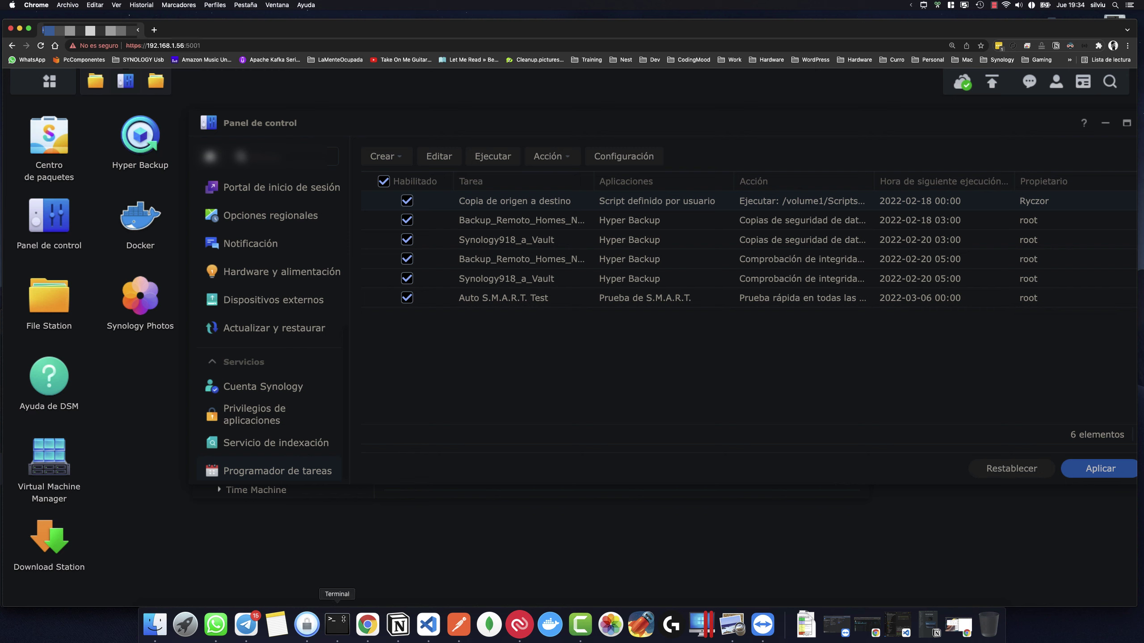
Run Copia de origen a destino, confirm Destino now holds webcam.jpg, then view Origen
right_click(555, 203)
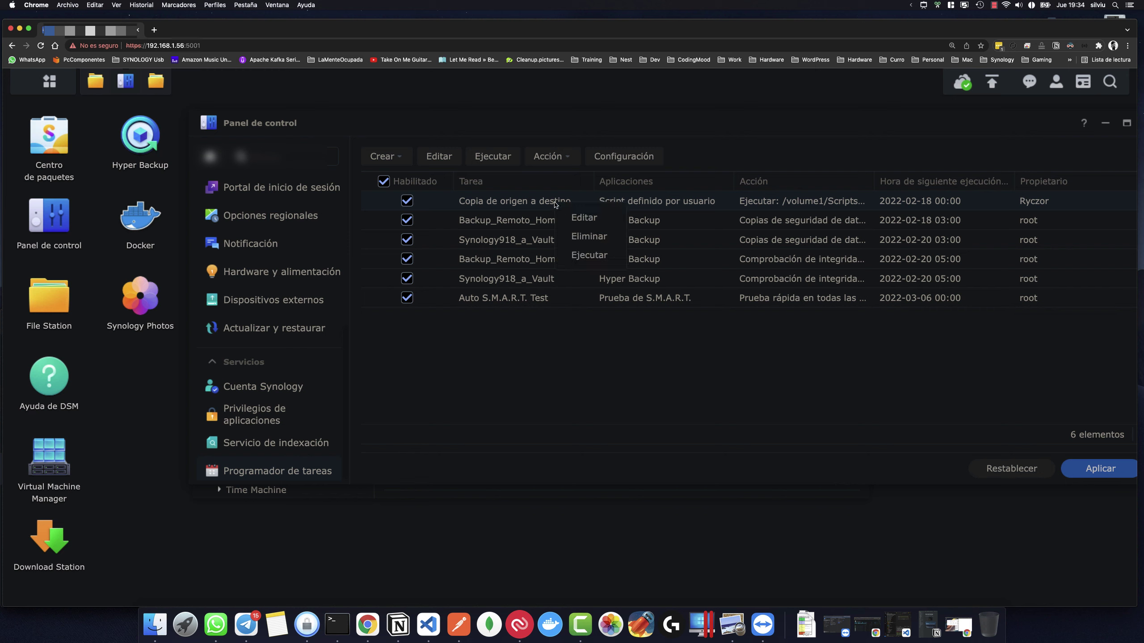
click(588, 255)
click(796, 322)
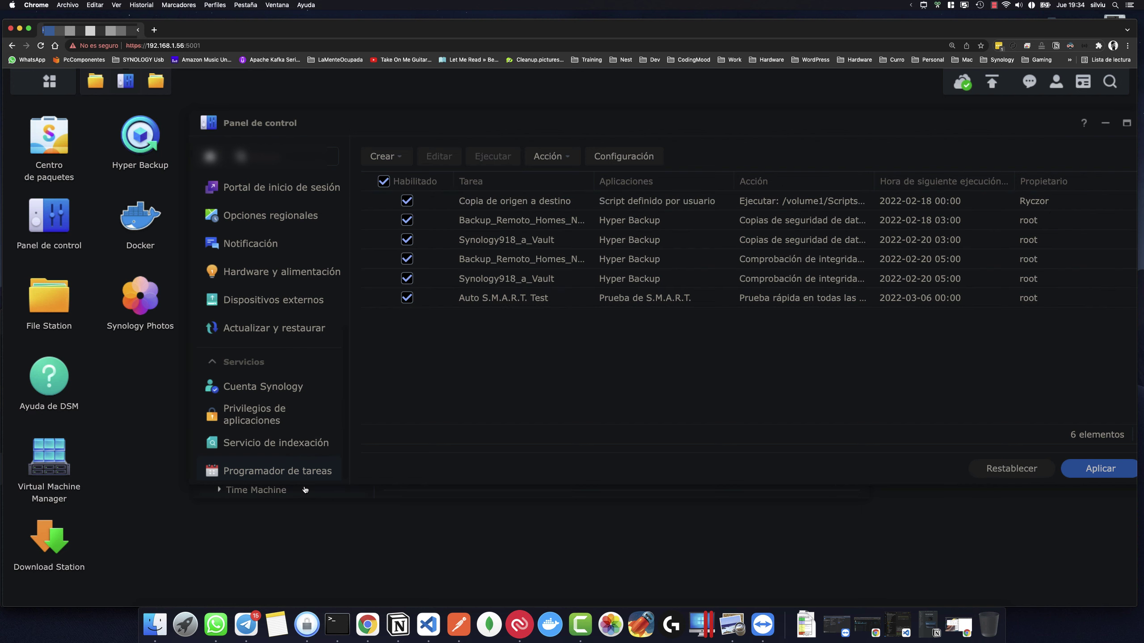
click(398, 496)
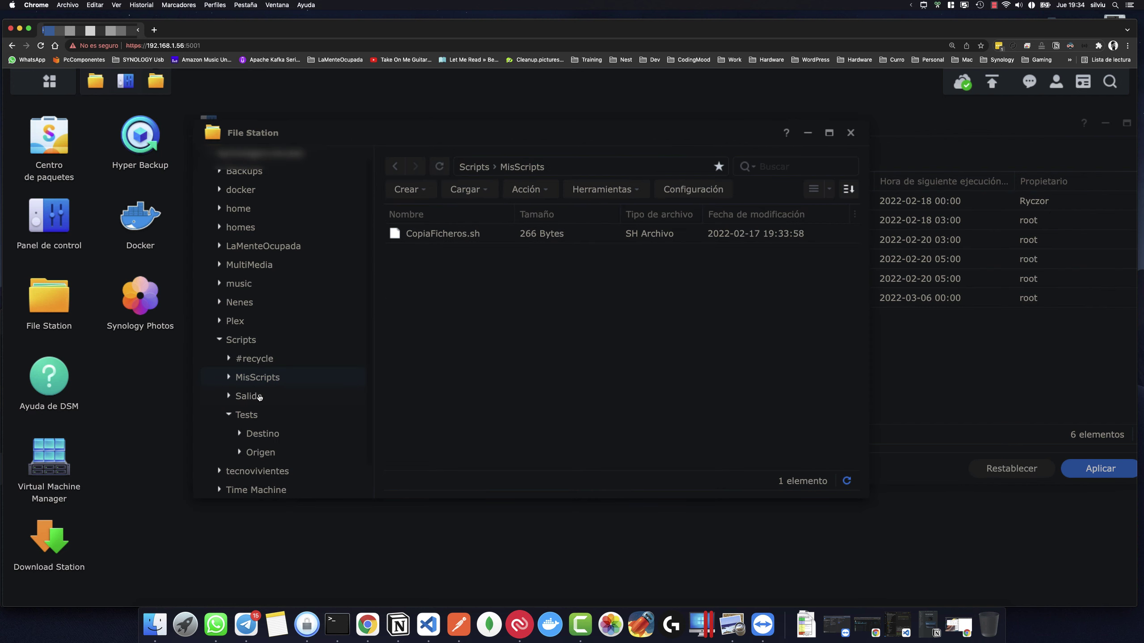
click(264, 438)
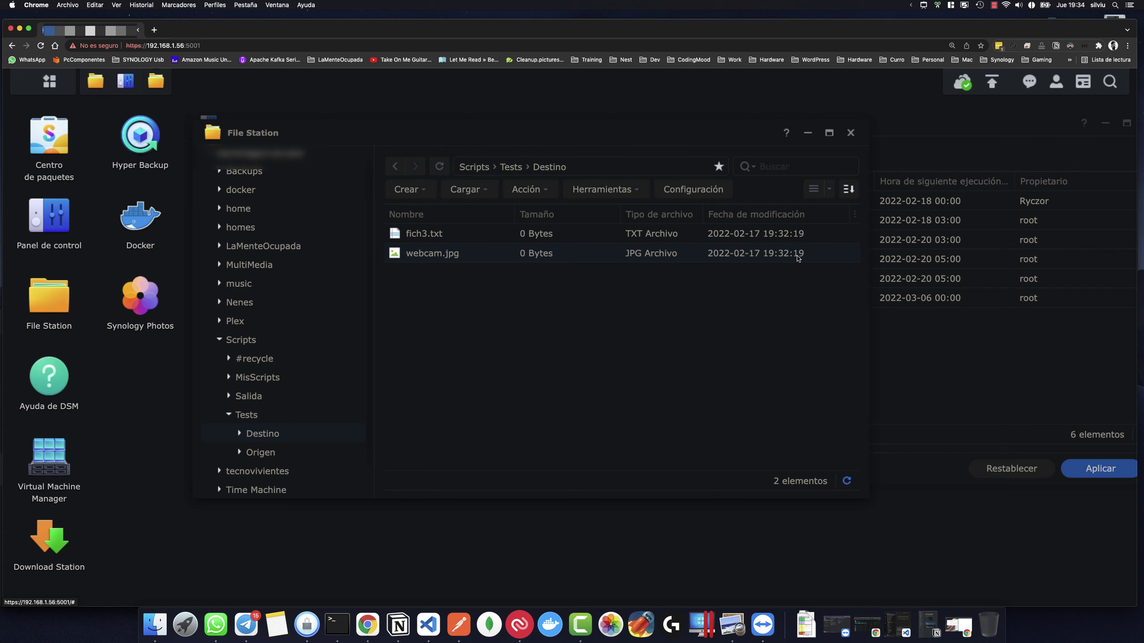
click(261, 452)
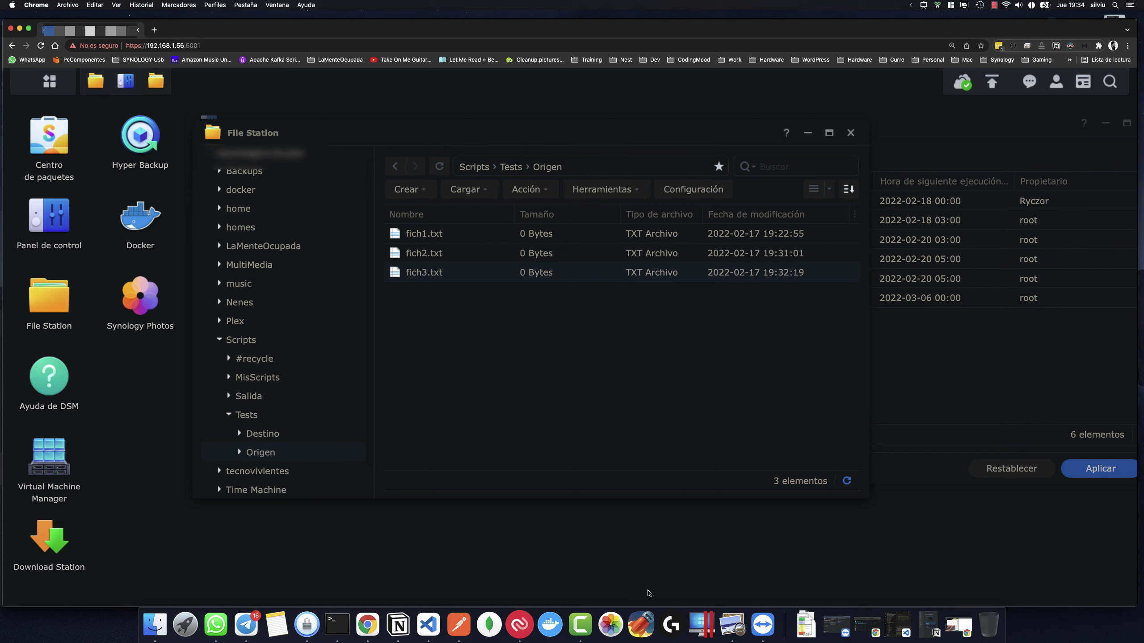
Create an empty lkjashdklashdkl.txt in Origen by editing the recalled touch command in Terminal
click(337, 635)
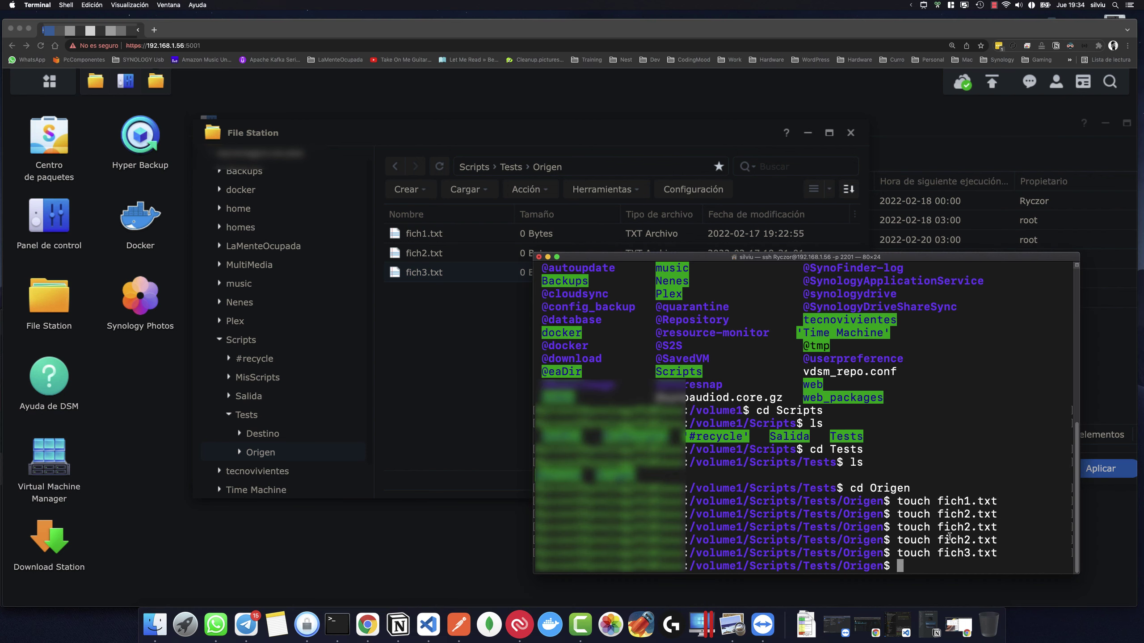
key(Up)
key(Left)
key(Left)
key(Left)
key(Left)
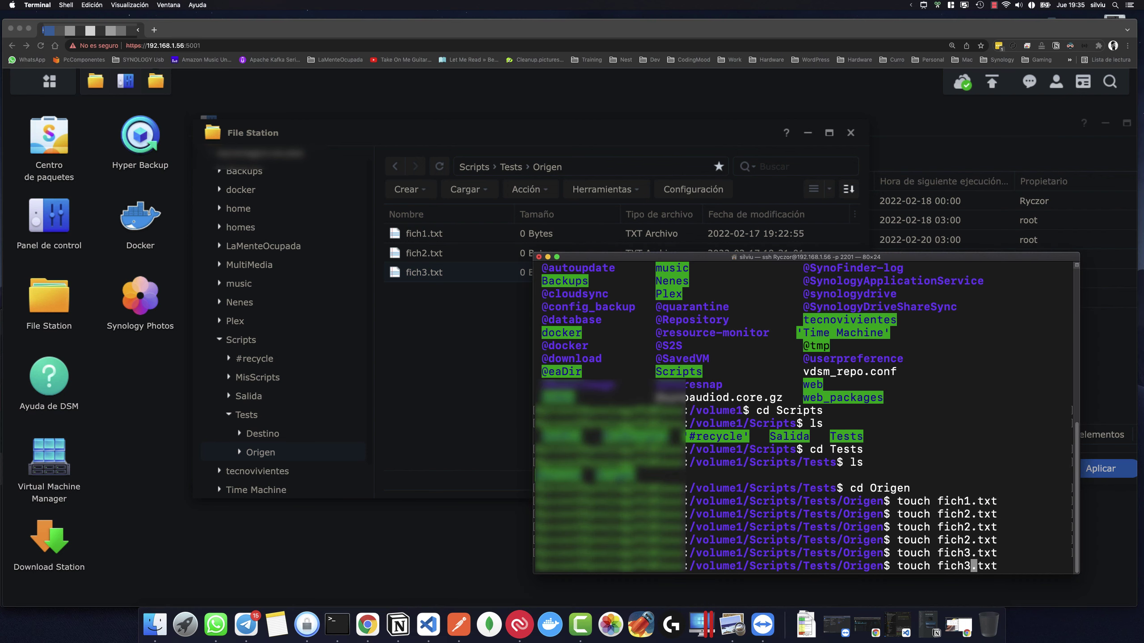
key(BackSpace)
key(BackSpace)
key(BackSpace)
key(BackSpace)
key(BackSpace)
text(lkjashdklashdk)
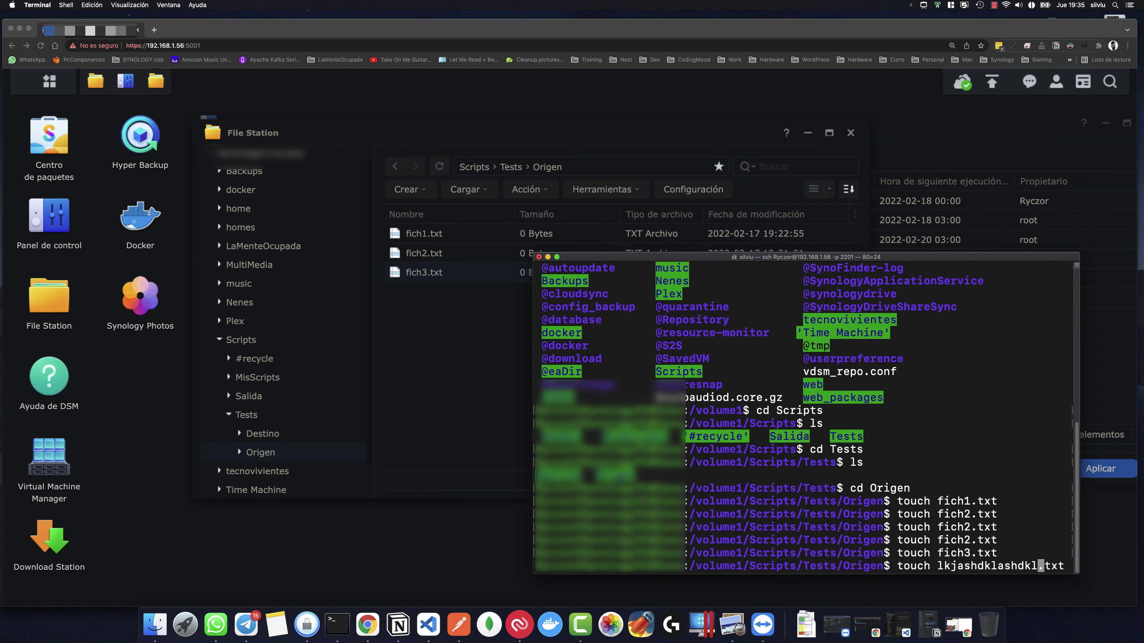
text(l)
key(Return)
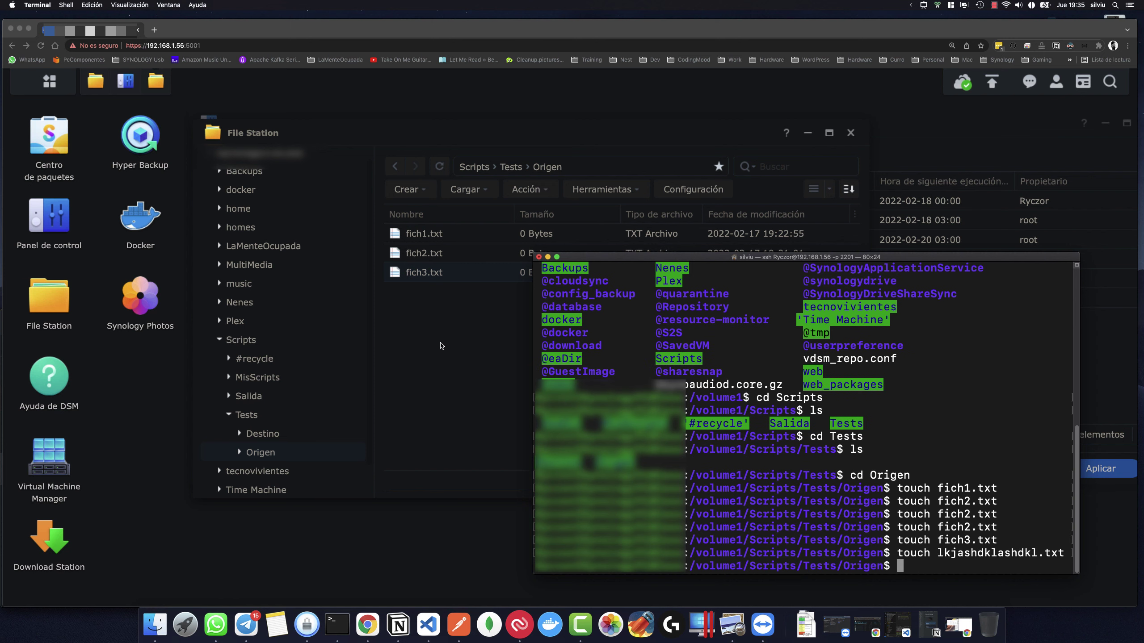
click(439, 366)
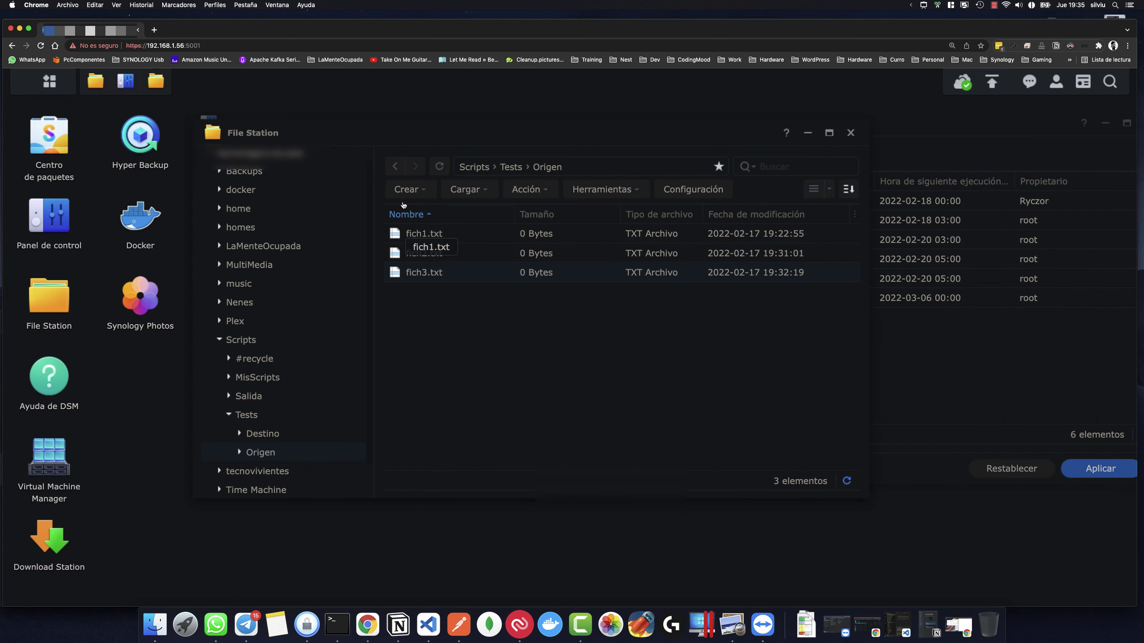
Refresh Origen to show lkjashdklashdkl.txt, rerun the copy task, and check Destino's webcam.jpg
click(440, 170)
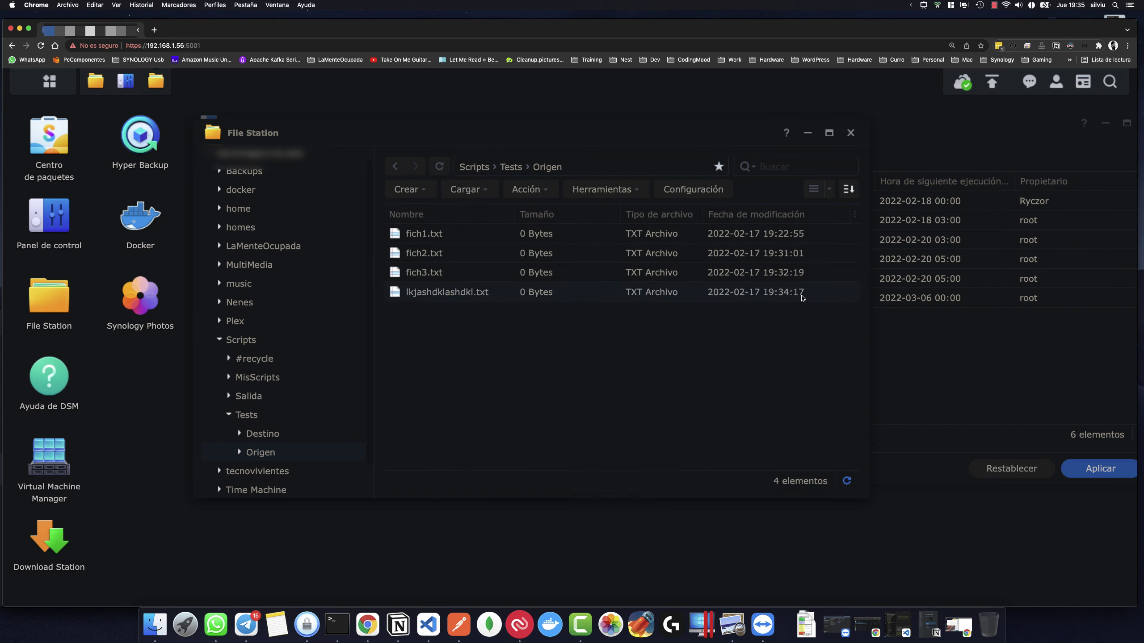
click(1060, 408)
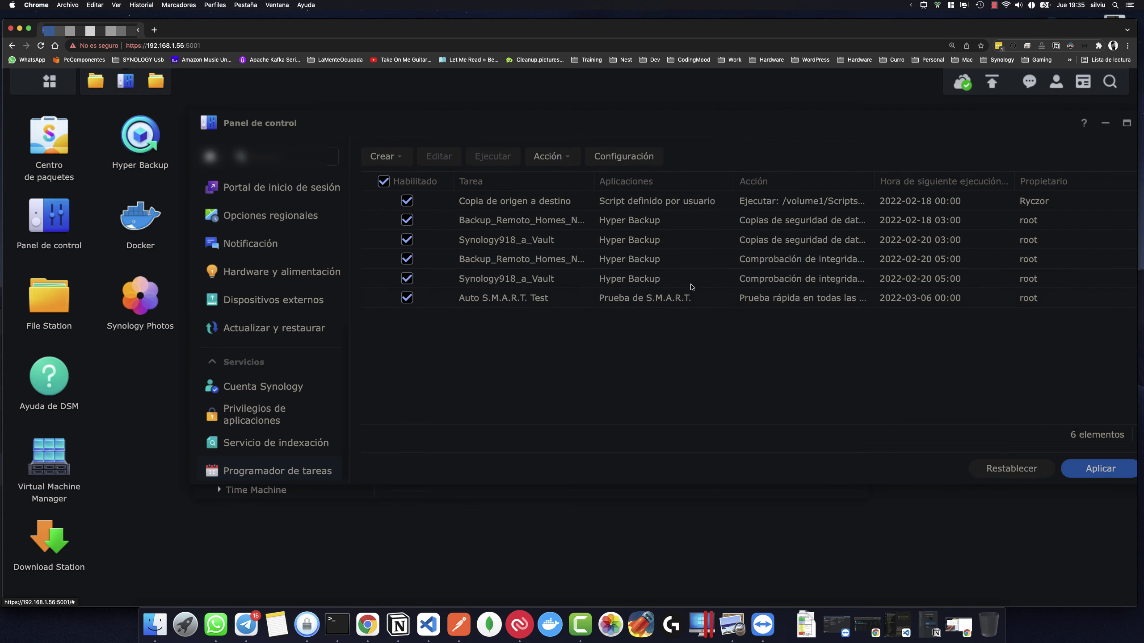
right_click(513, 206)
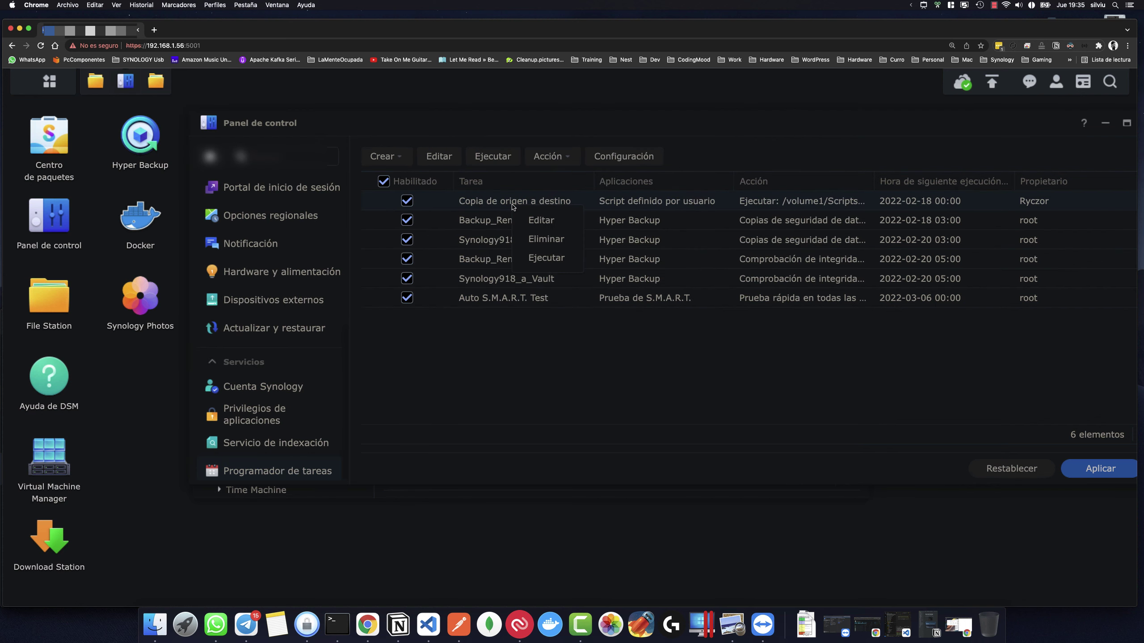
click(547, 260)
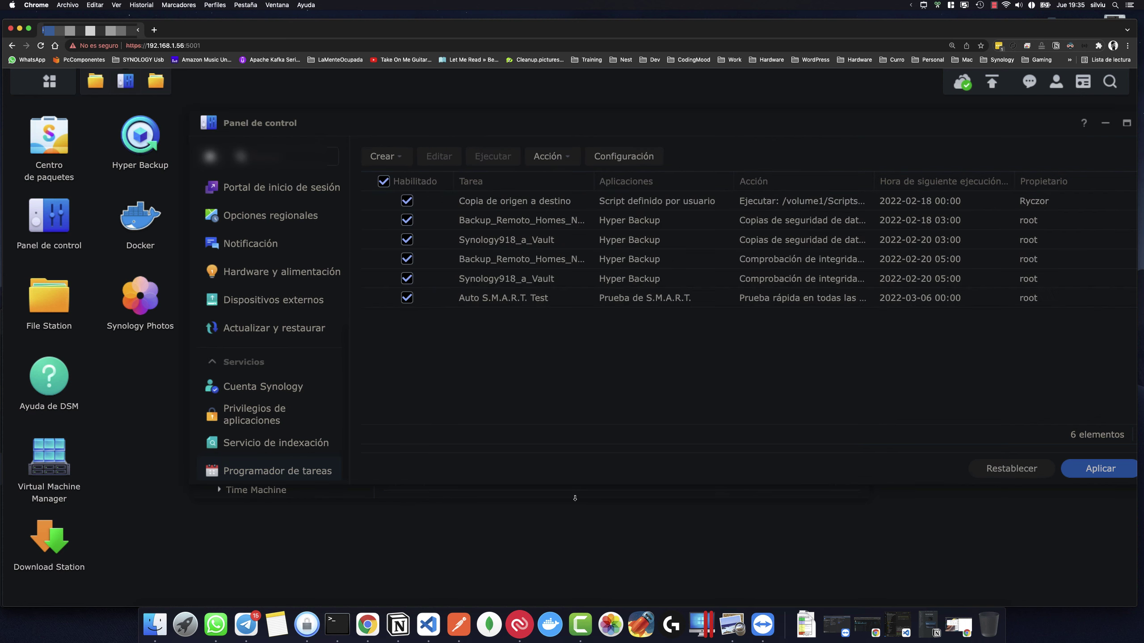
click(572, 493)
click(261, 434)
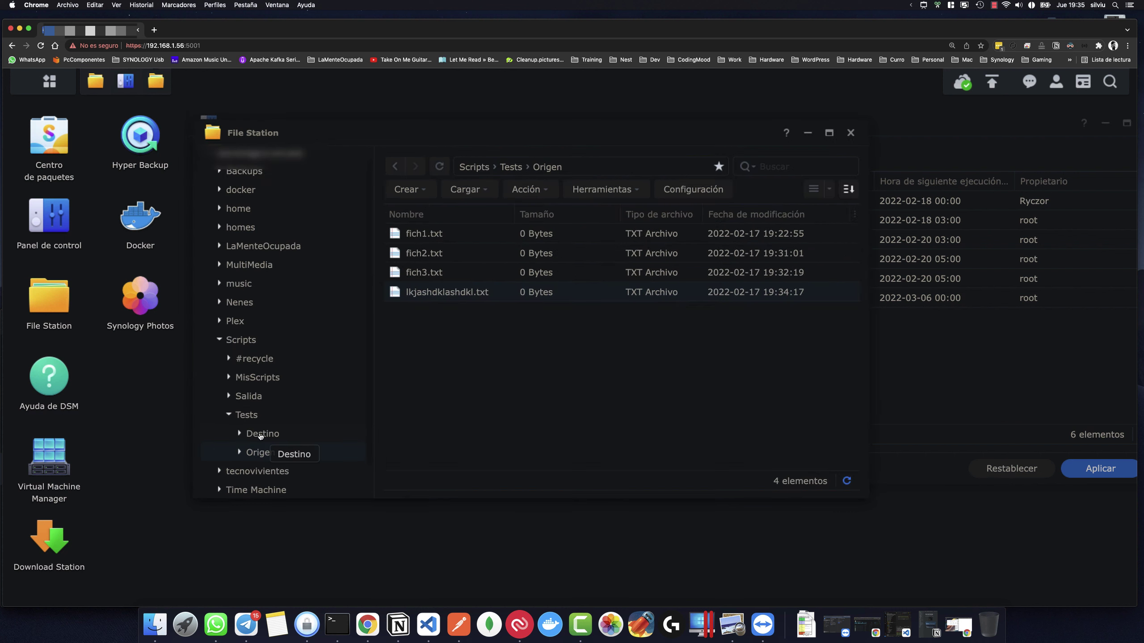